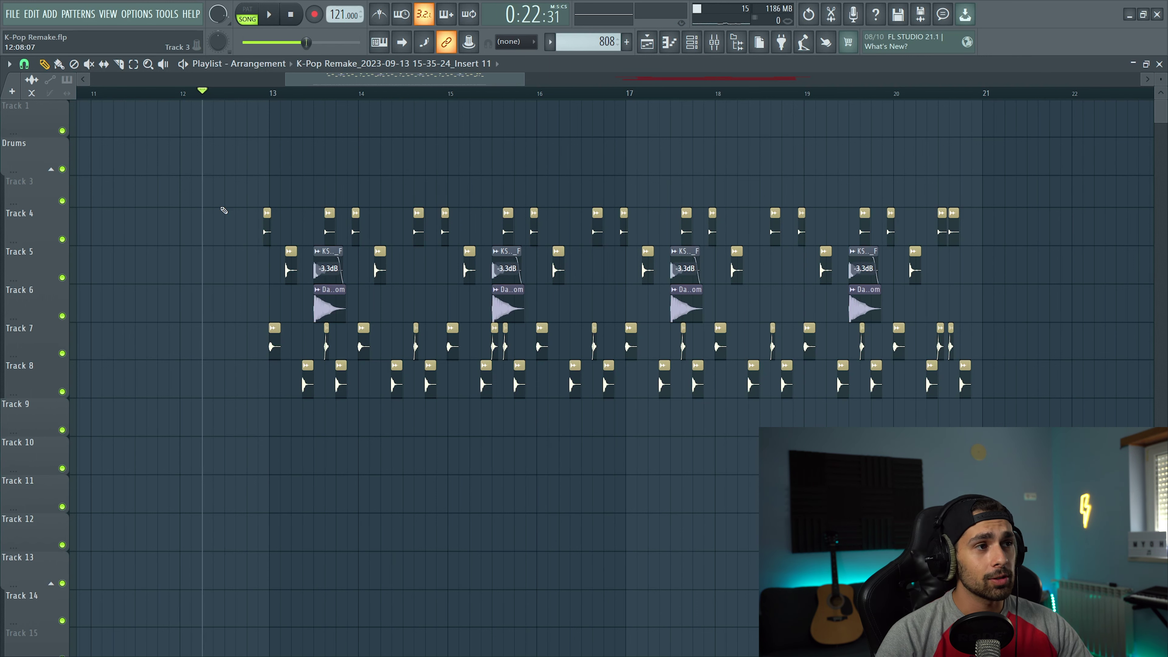
Step: Solo the clap and percussion tracks 4, 7 and 8, and play them from just before bar 13
left_click(62, 239, "ctrl")
scroll(281, 172, "up", 2)
left_click(304, 93)
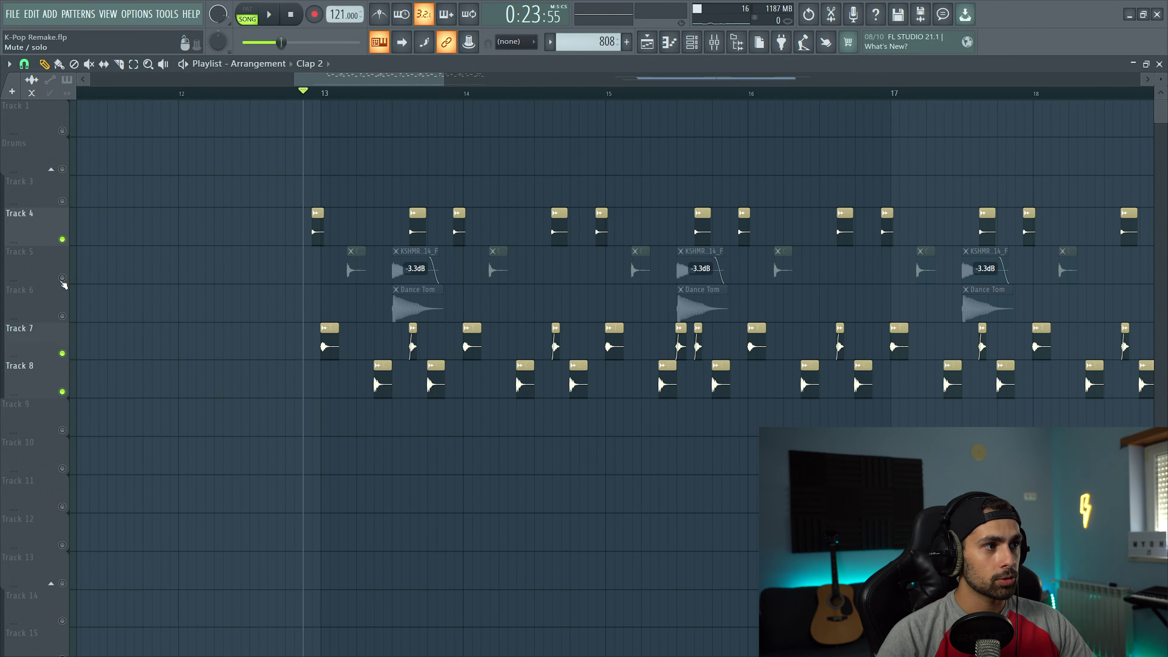
key("space")
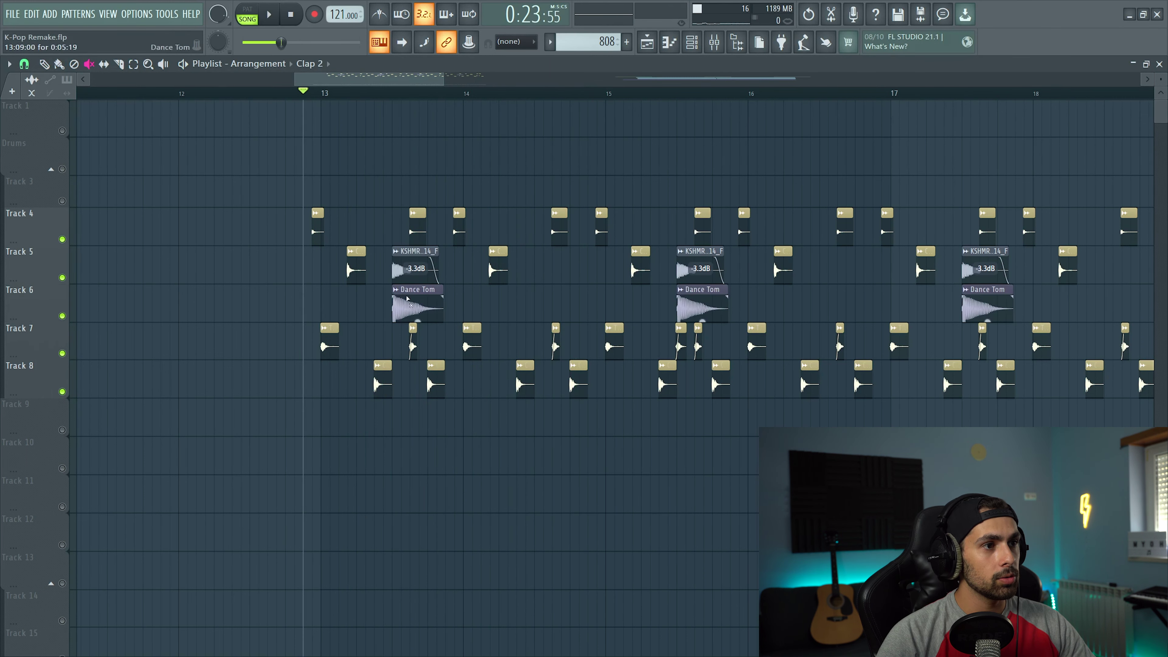
Step: Inspect the sample settings of the KSHMR_Tom_14_F and Dance Tom clips near bar 13
left_click(45, 71)
double_click(398, 271)
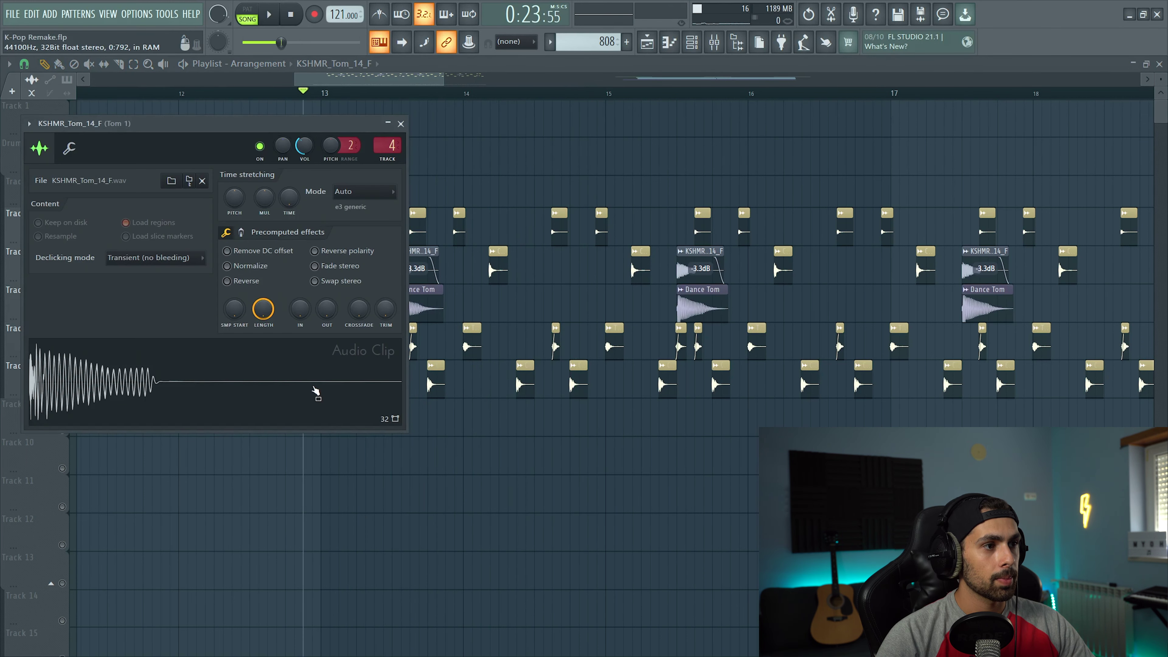
double_click(427, 321)
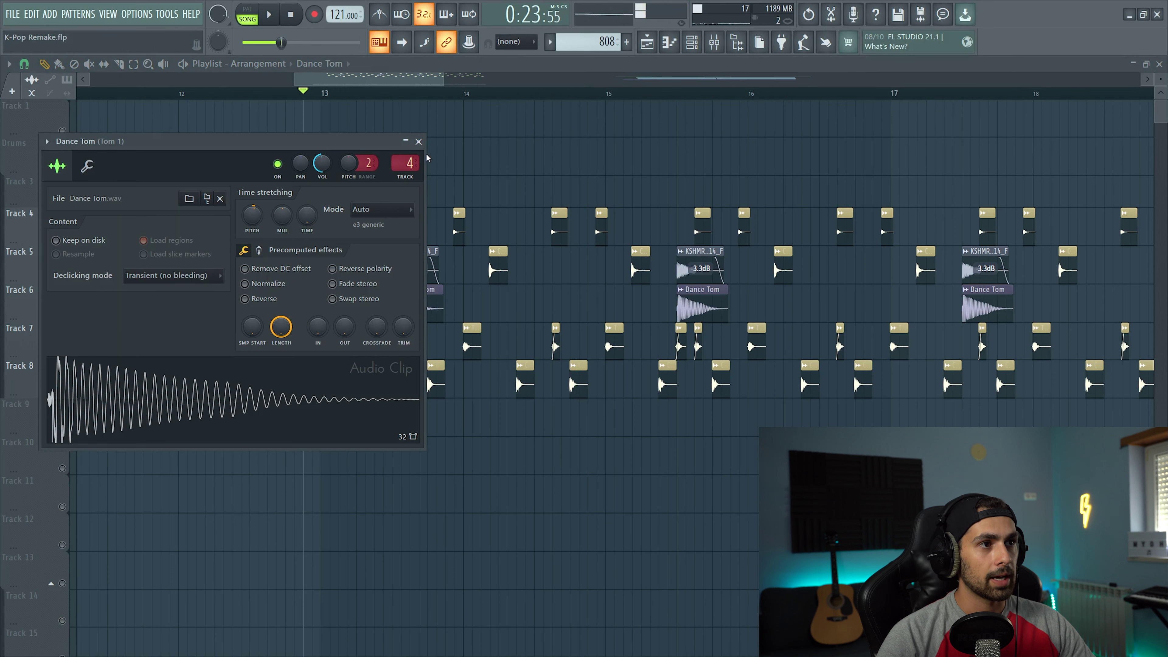
left_click(419, 142)
Step: Solo the tom tracks 5 and 6 and listen to the toms after bar 13
right_click(63, 278)
left_click(62, 316)
left_click(385, 94)
key("space")
key("space")
Step: Solo the whole Drums group and play it from just before bar 13
right_click(63, 170)
left_click(313, 95)
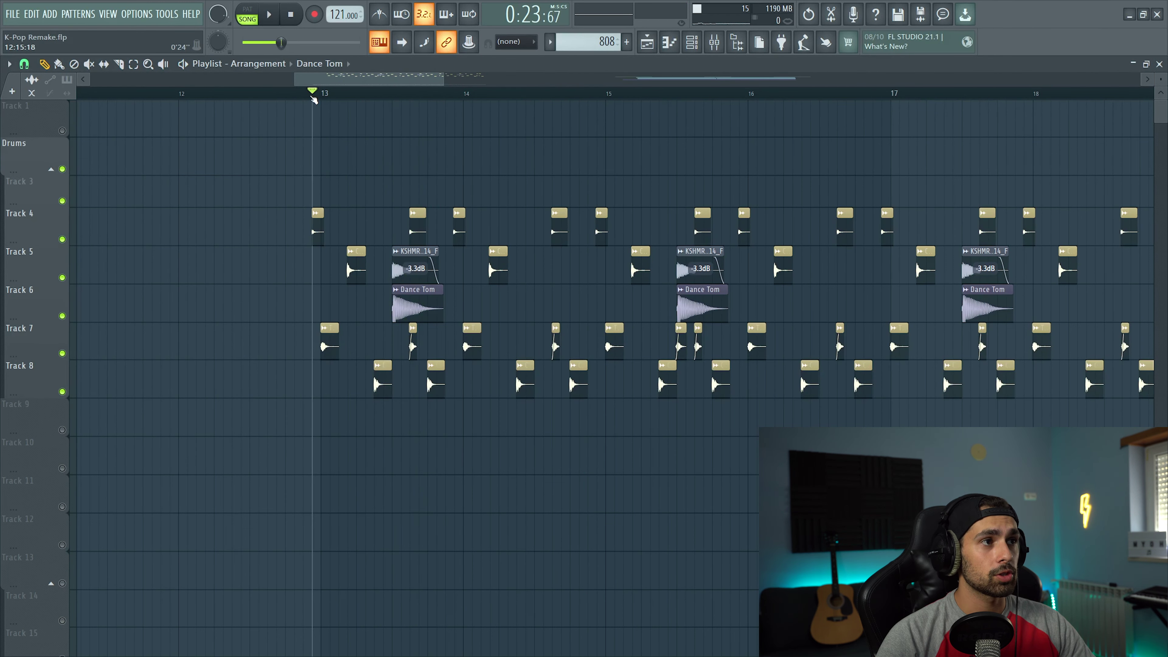
key("space")
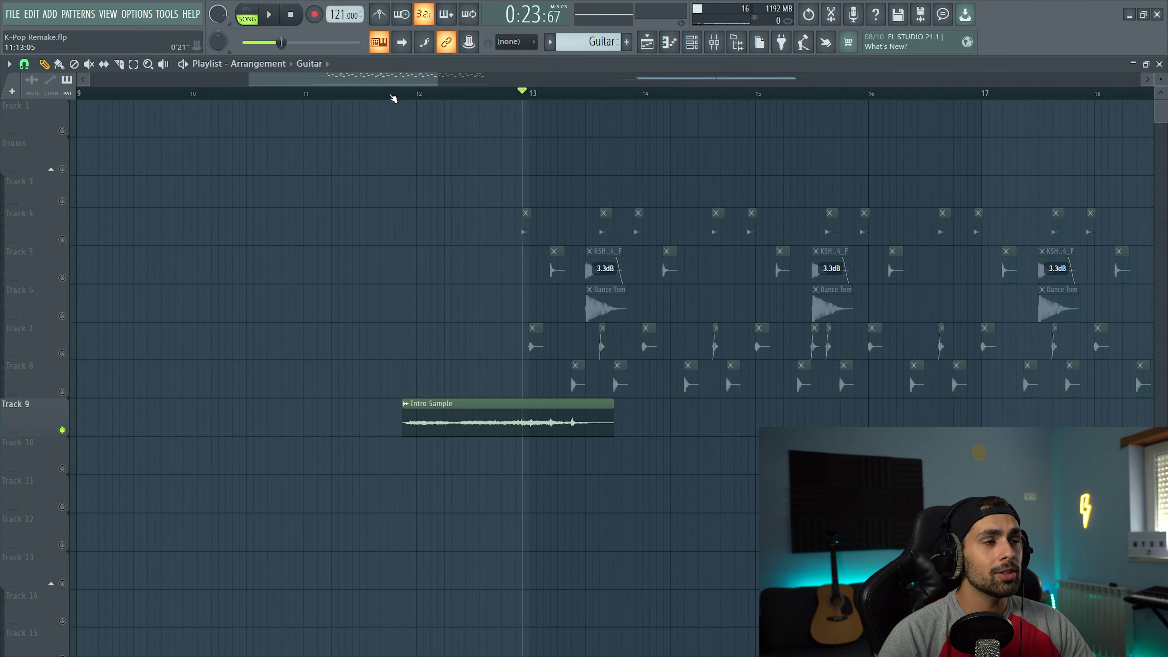
Step: Listen to the Intro Sample clip on Track 9 from its start
left_click(393, 95)
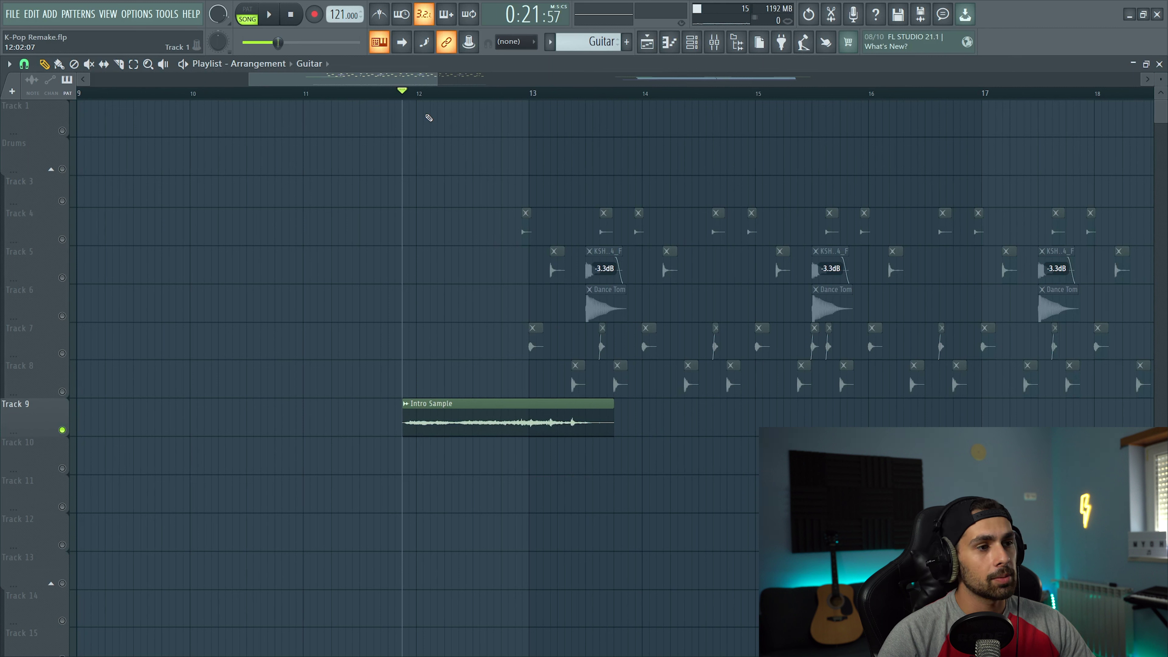
key("space")
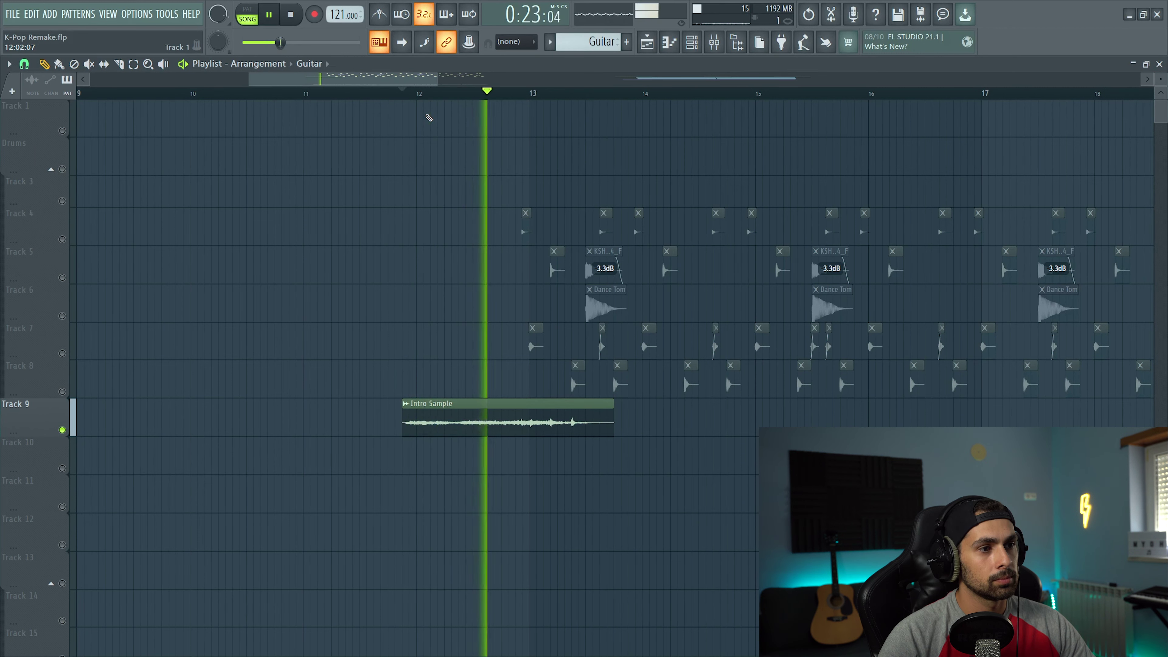
key("space")
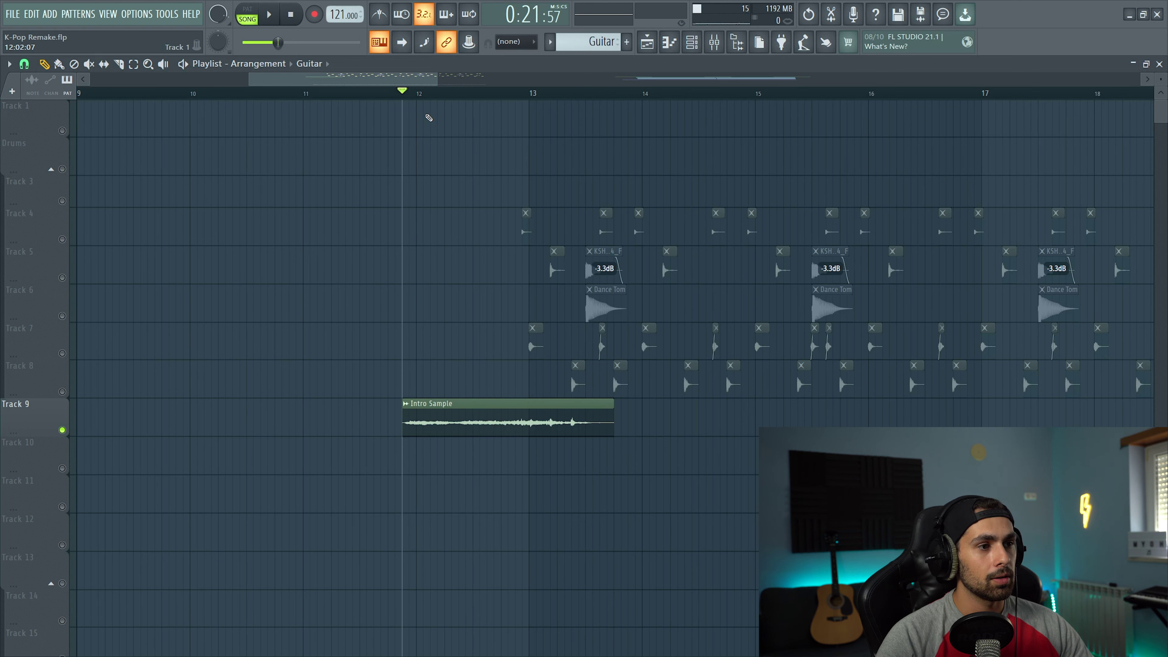
Step: Play the Intro Sample together with the drum tracks
scroll(356, 214, "down", 3, "ctrl")
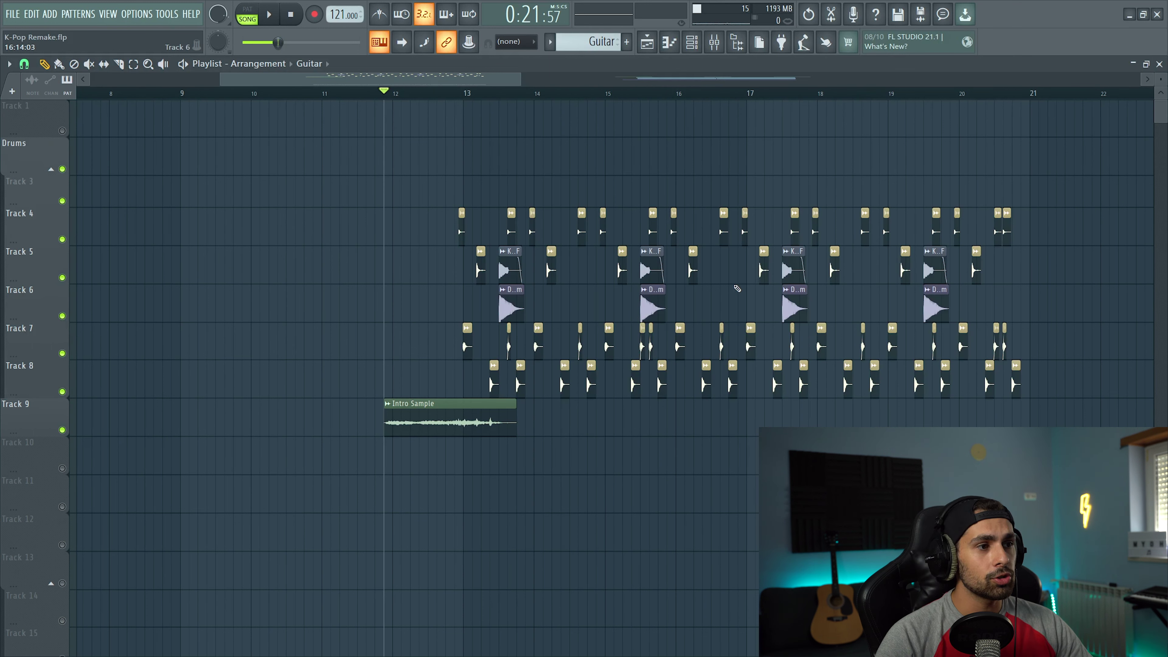
key("space")
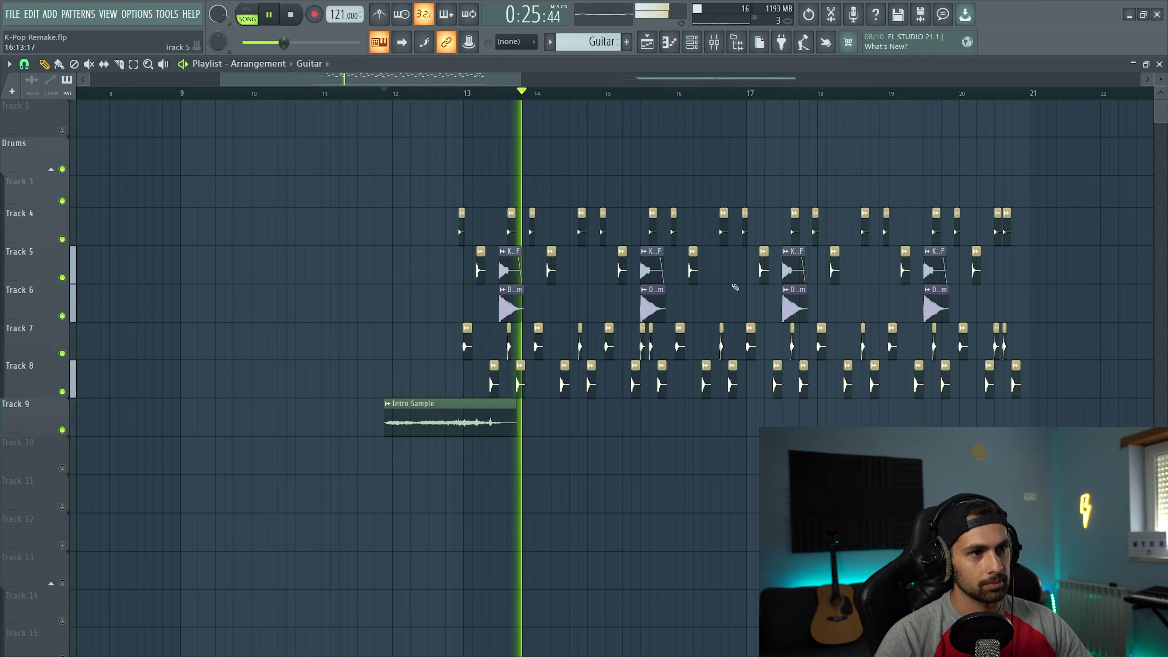
key("space")
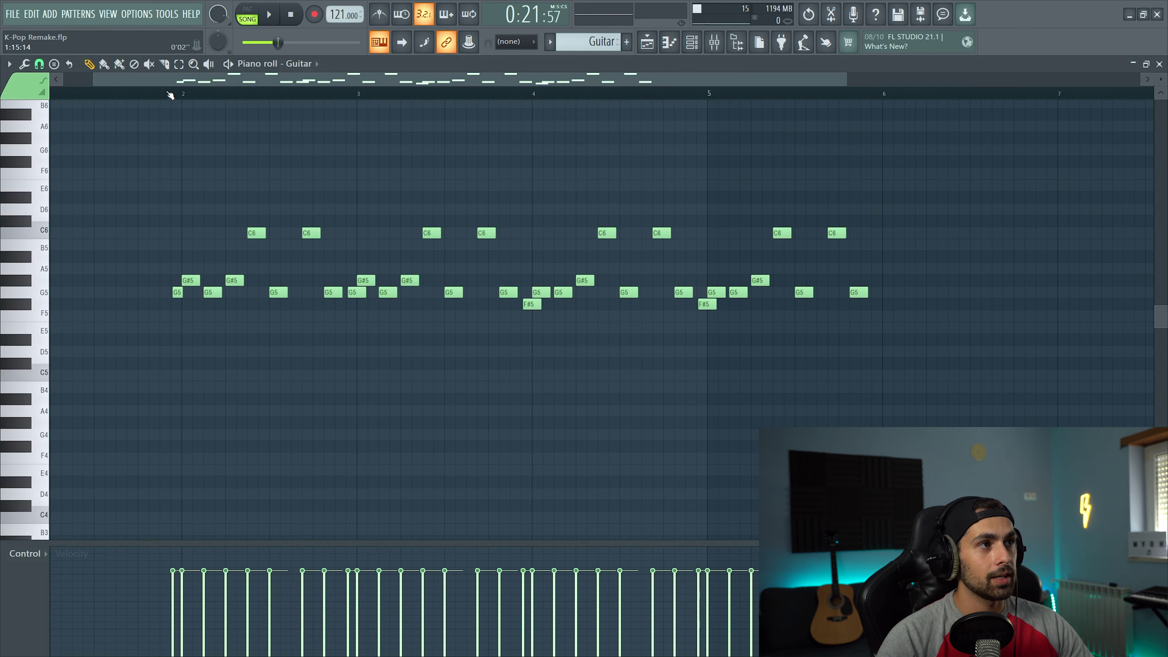
Step: Switch playback to pattern mode and listen to the Guitar pattern's notes
left_click(247, 14)
key("space")
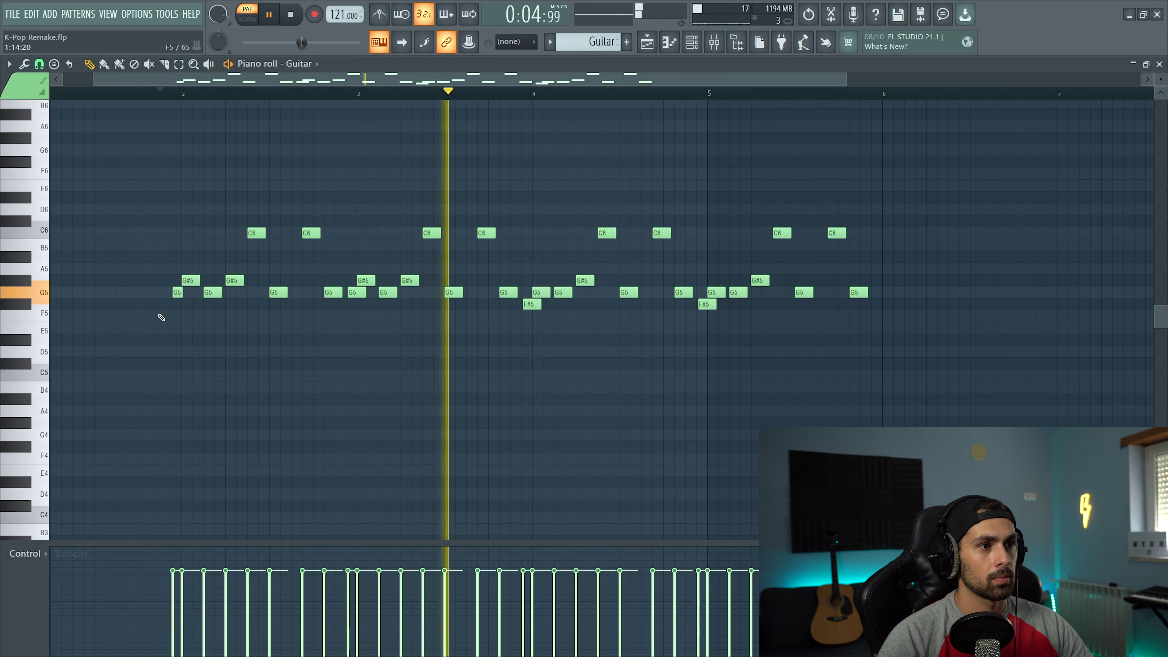
key("space")
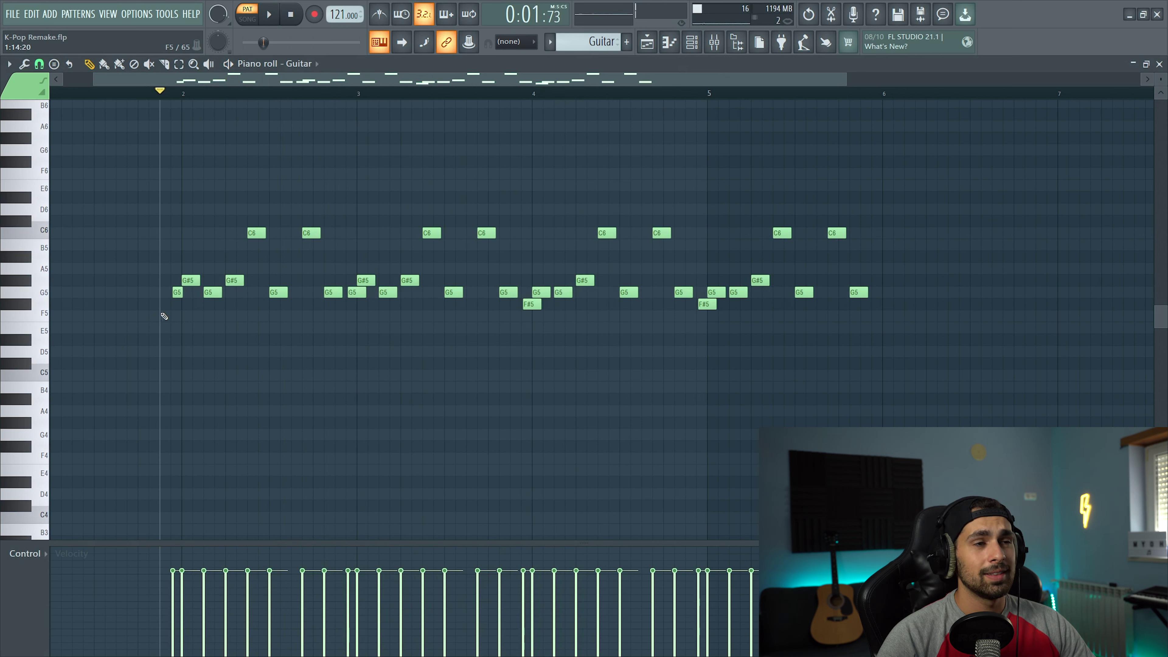
Step: Show the channel rack and view the FLEX preset used by the Guitar Cut Noise channel
left_click(653, 45)
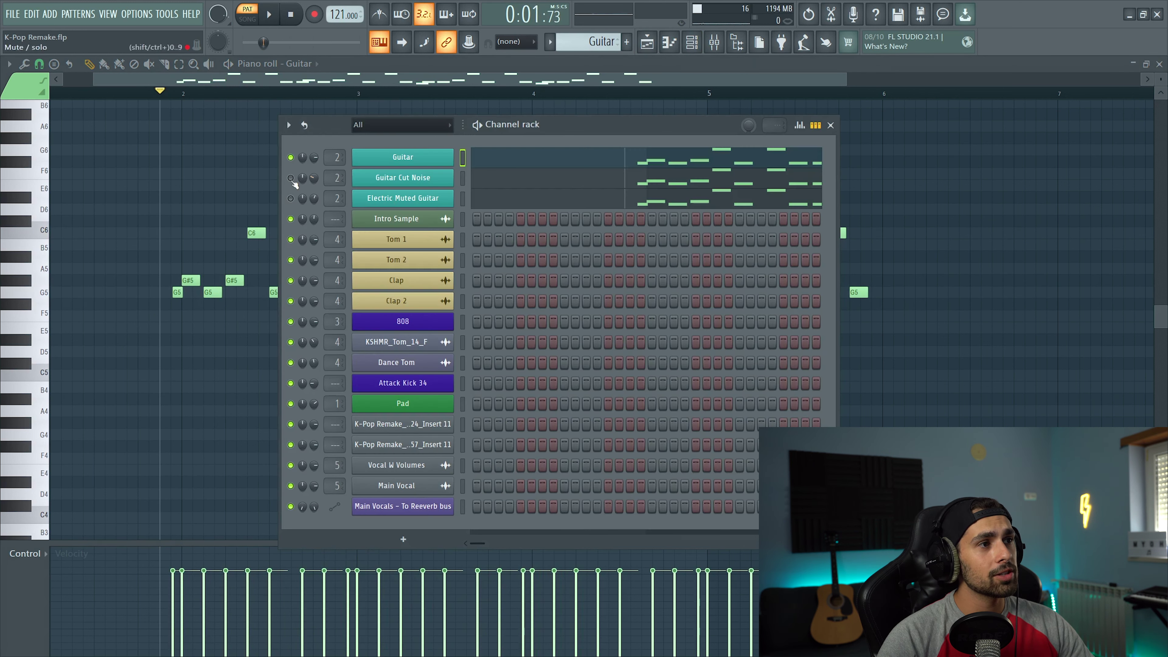
left_click(395, 178)
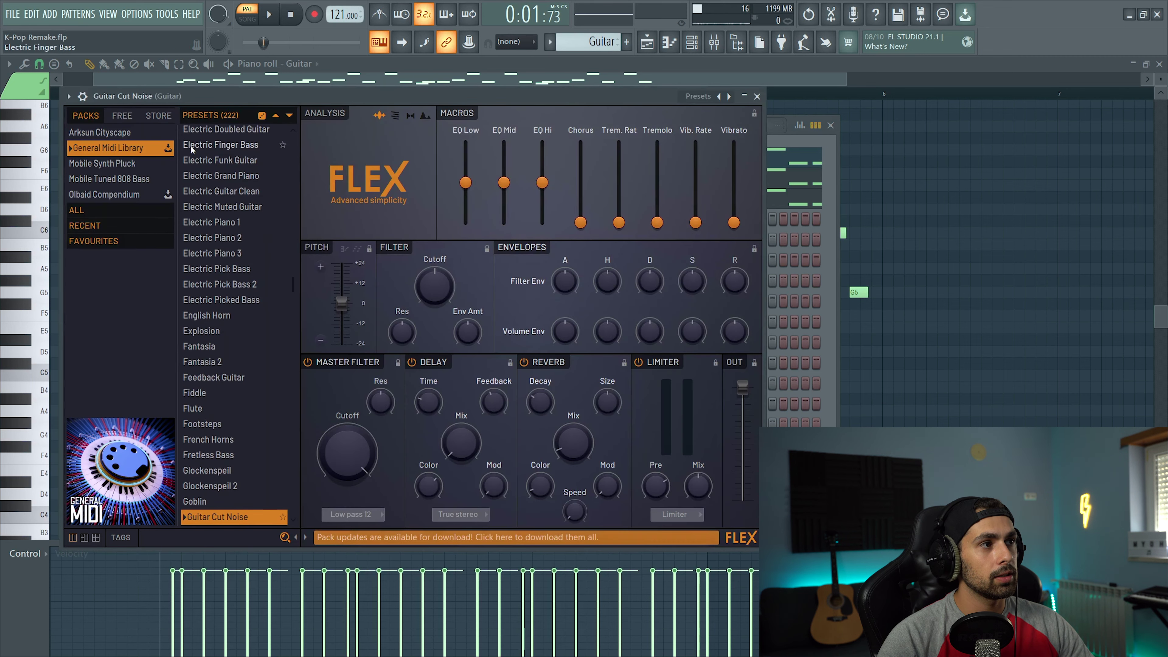
key("Escape")
Step: Solo the Guitar Cut Noise channel and listen to the pattern with its FLEX settings open
right_click(295, 182)
left_click(297, 184)
key("space")
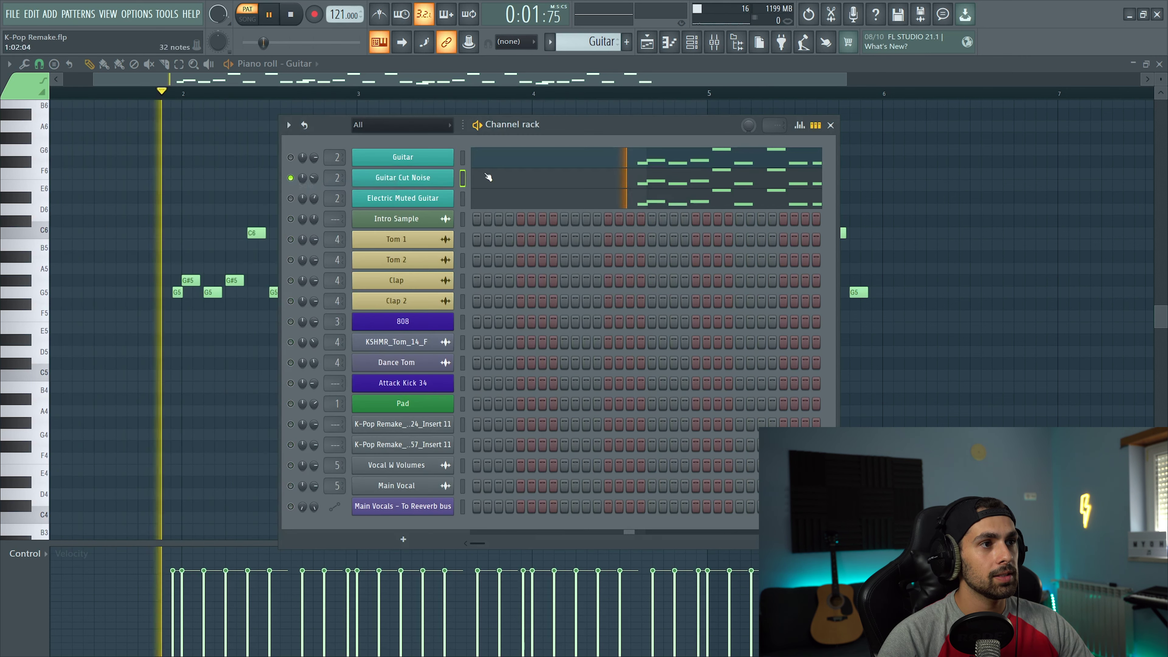
left_click(405, 178)
left_click_drag(464, 98, 609, 109)
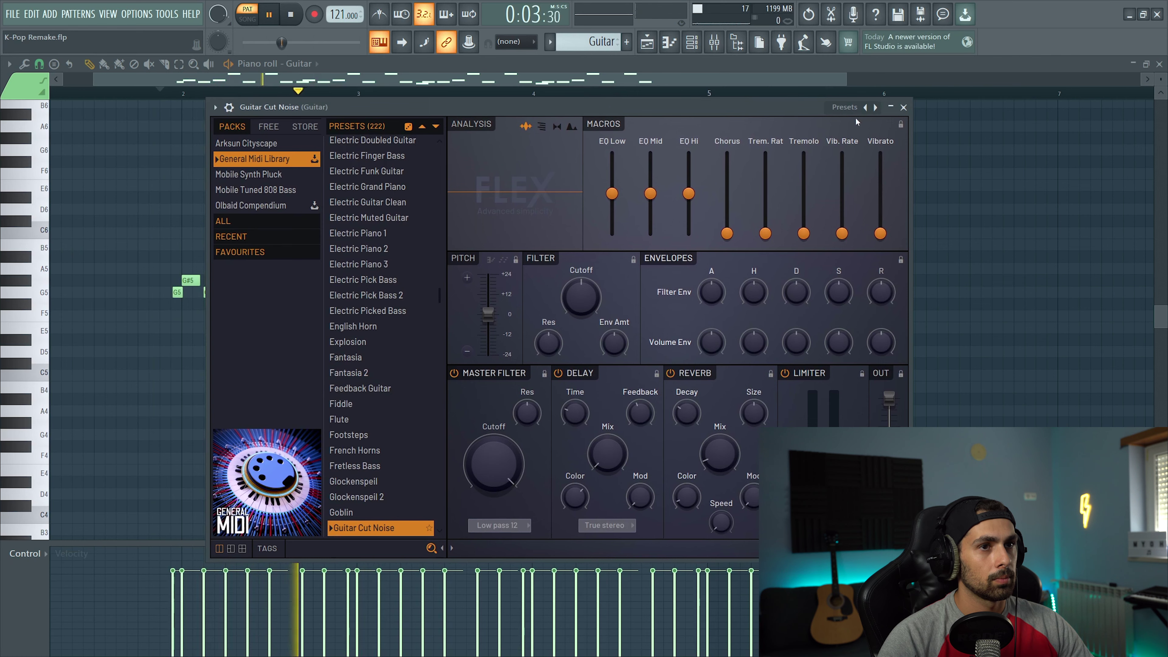
key("Escape")
key("space")
Step: View the Electric Muted Guitar channel's FLEX settings while playing the pattern
left_click(407, 202)
left_click_drag(429, 111, 512, 121)
key("space")
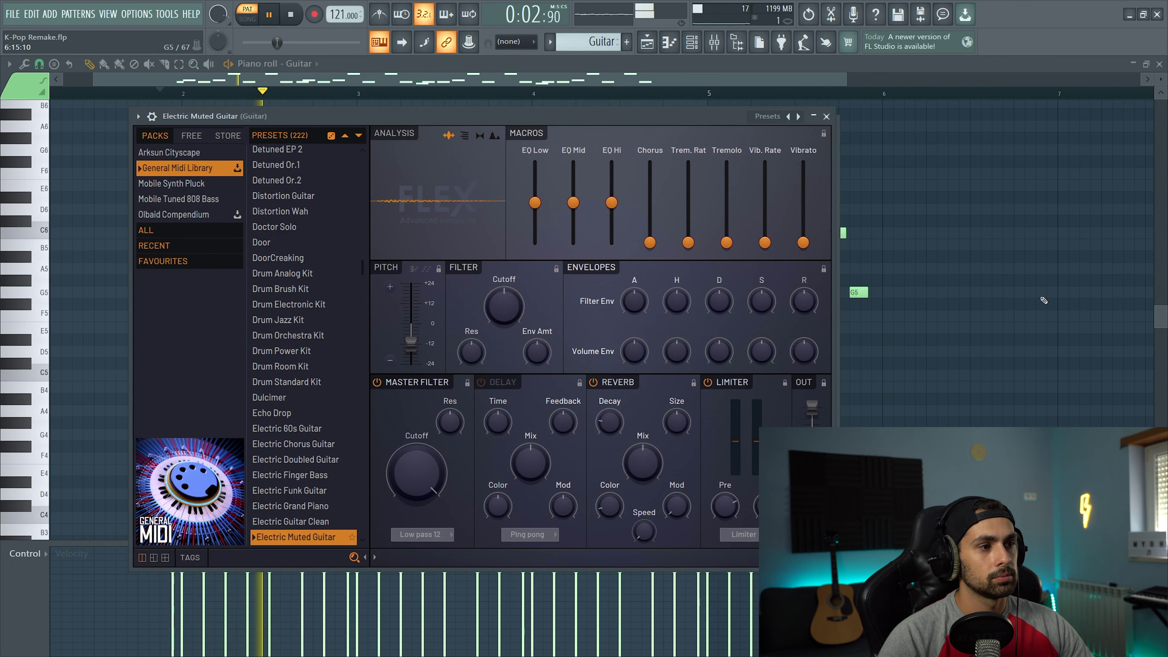
left_click(826, 116)
key("space")
Step: Unmute the guitar layers, hide the channel rack and listen to the combined Guitar pattern
left_click(295, 159)
key("F6")
key("space")
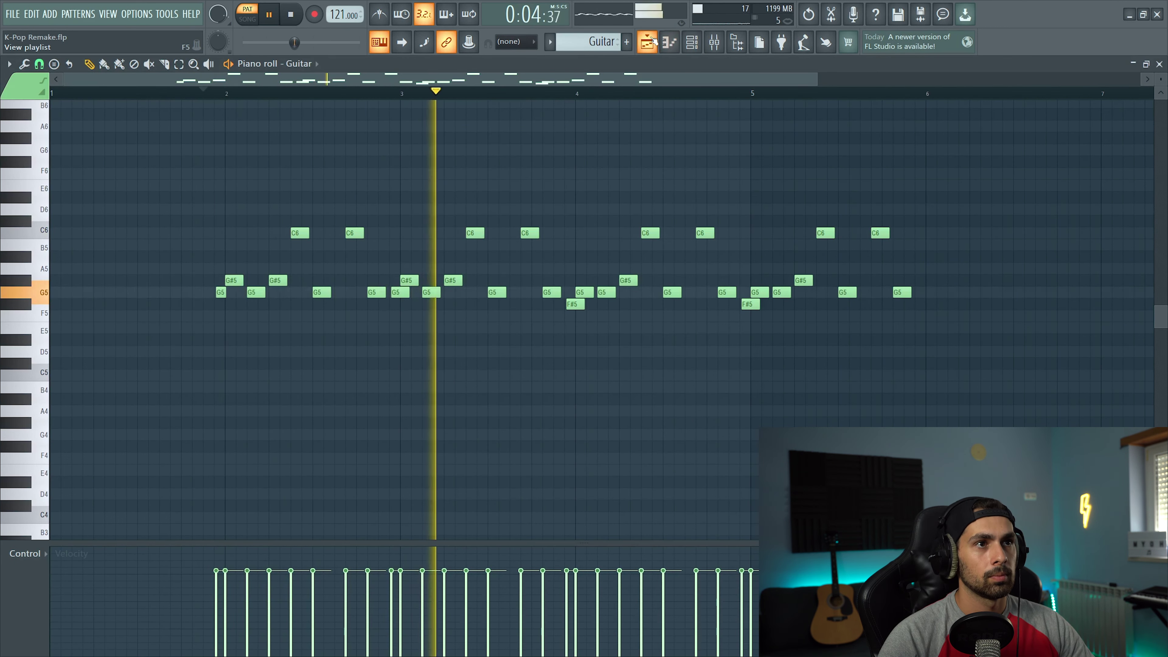
key("space")
Step: Duplicate the Guitar clip on Track 10 directly after the first one, with the playlist playing from just before bar 13
key("F5")
left_click(412, 93)
key("space")
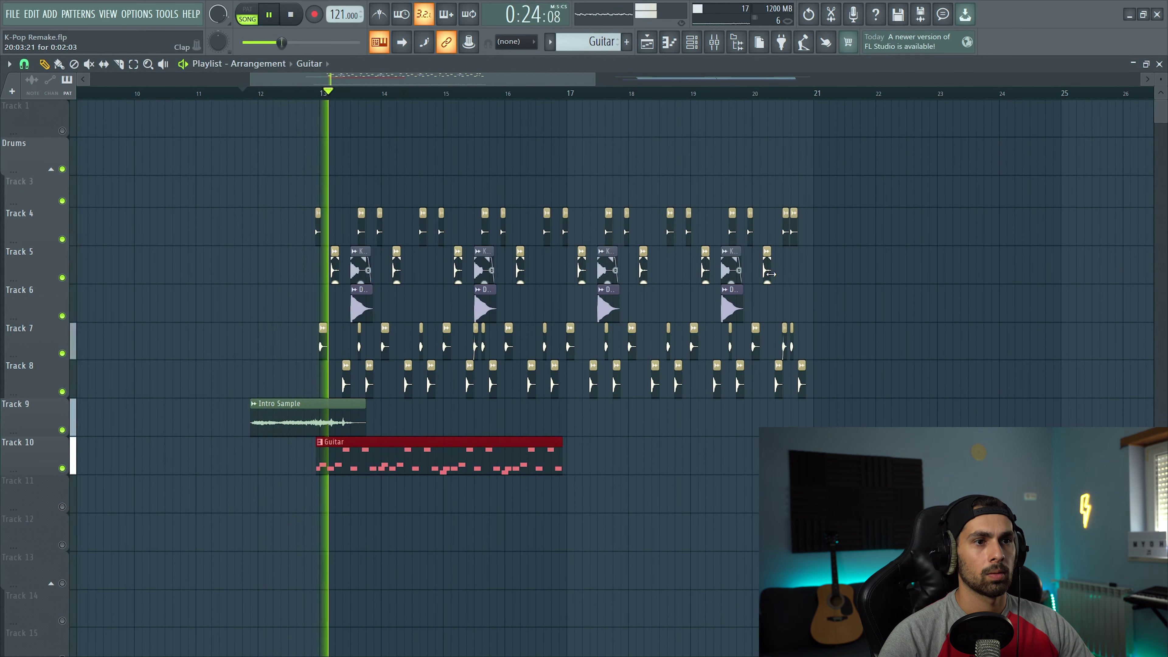
left_click_drag(476, 452, 722, 452)
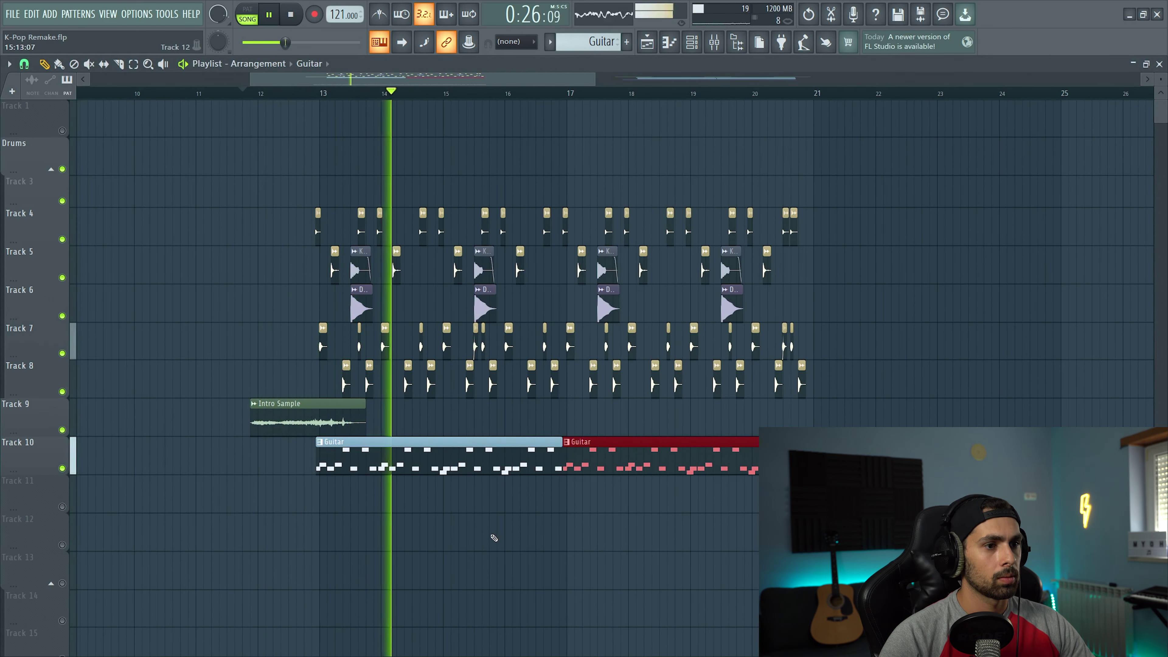
left_click(417, 538)
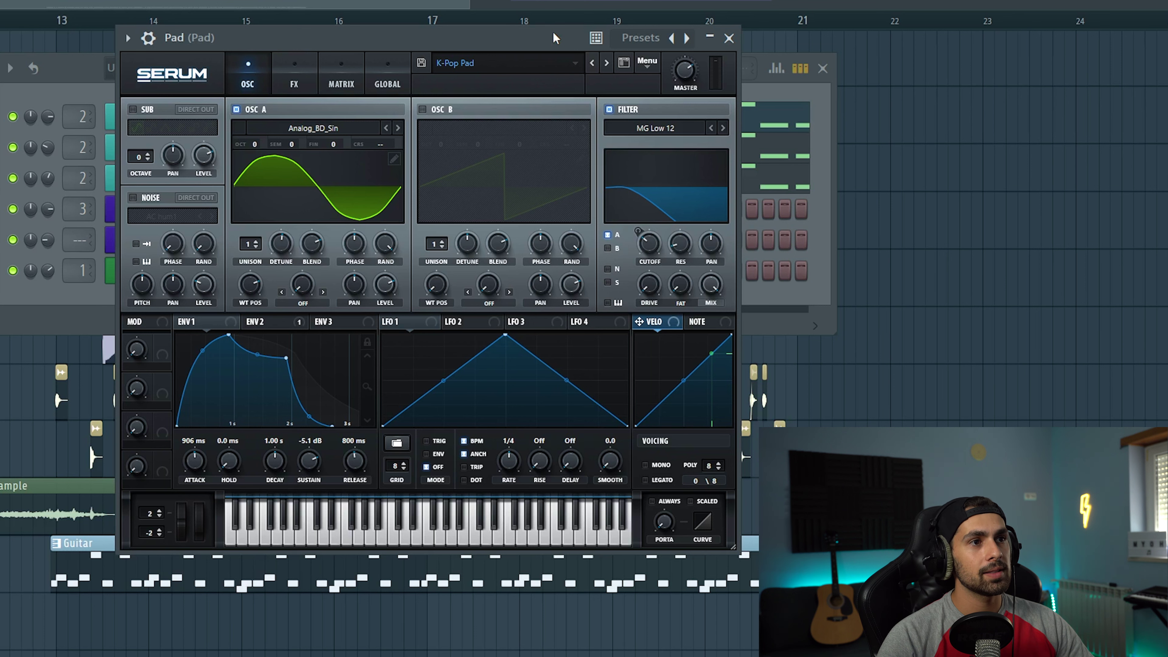
Step: Examine the oscillator, envelope and effects settings of the Pad's Serum K-Pop Pad preset and play its pattern
left_click_drag(553, 32, 531, 37)
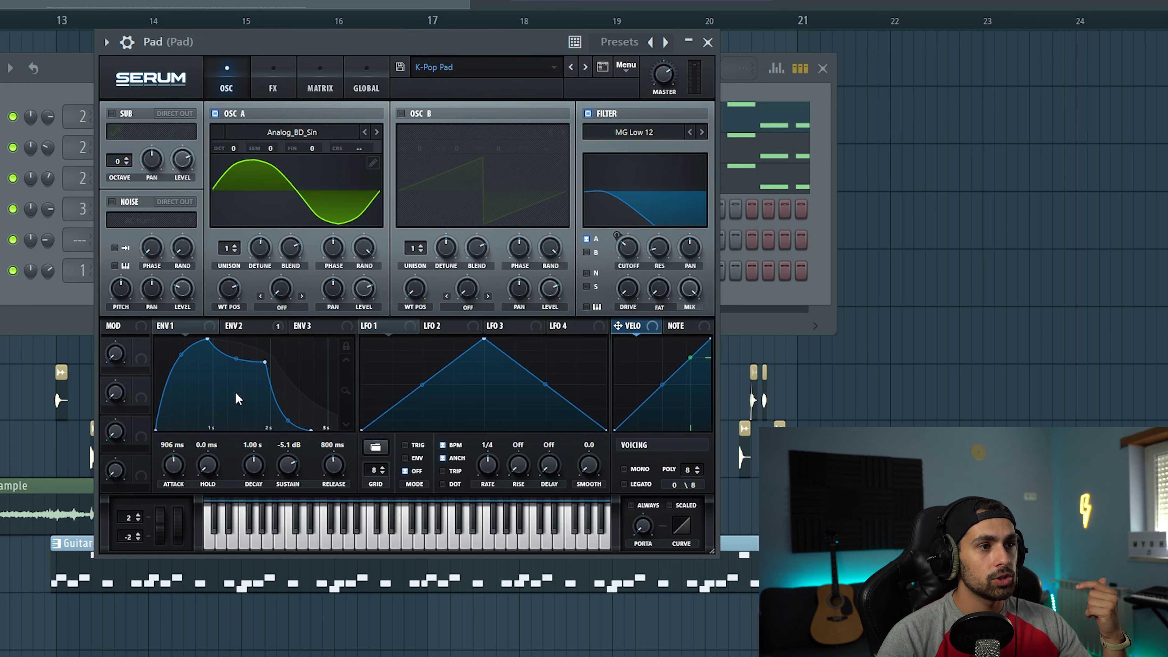
left_click(263, 82)
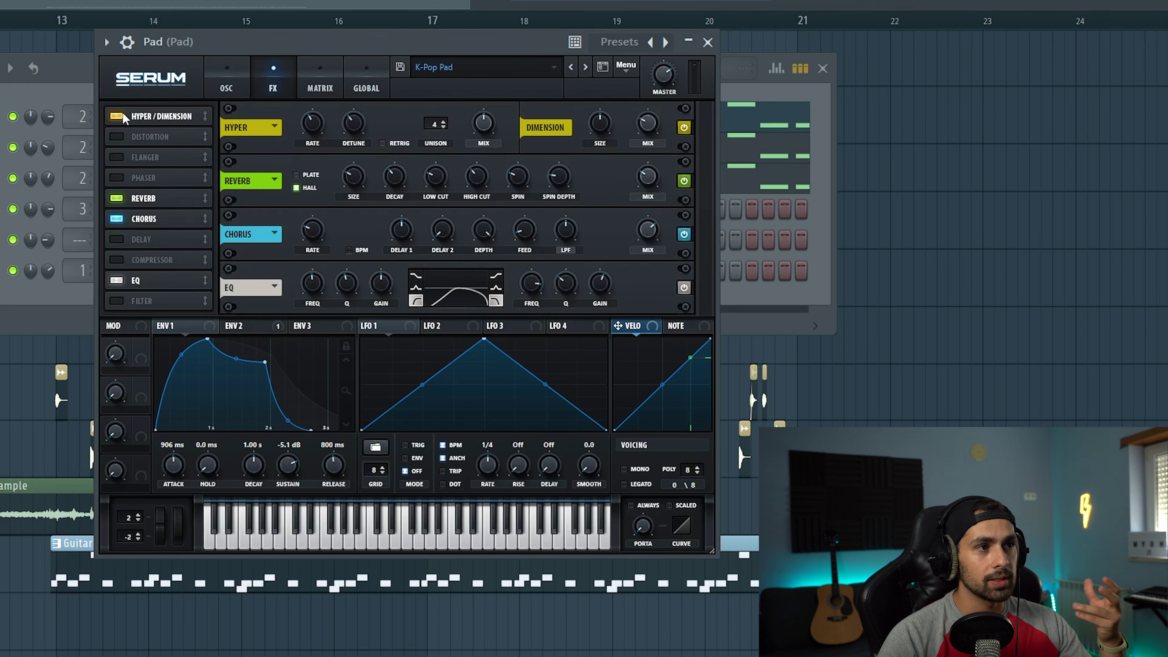
left_click(210, 85)
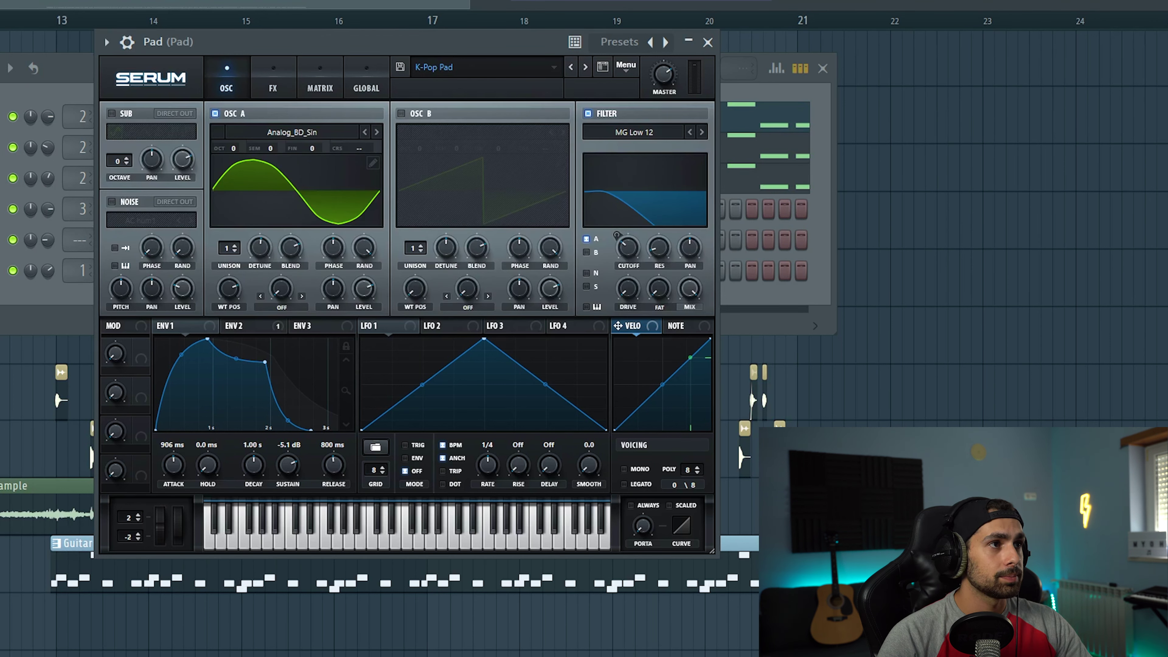
key("space")
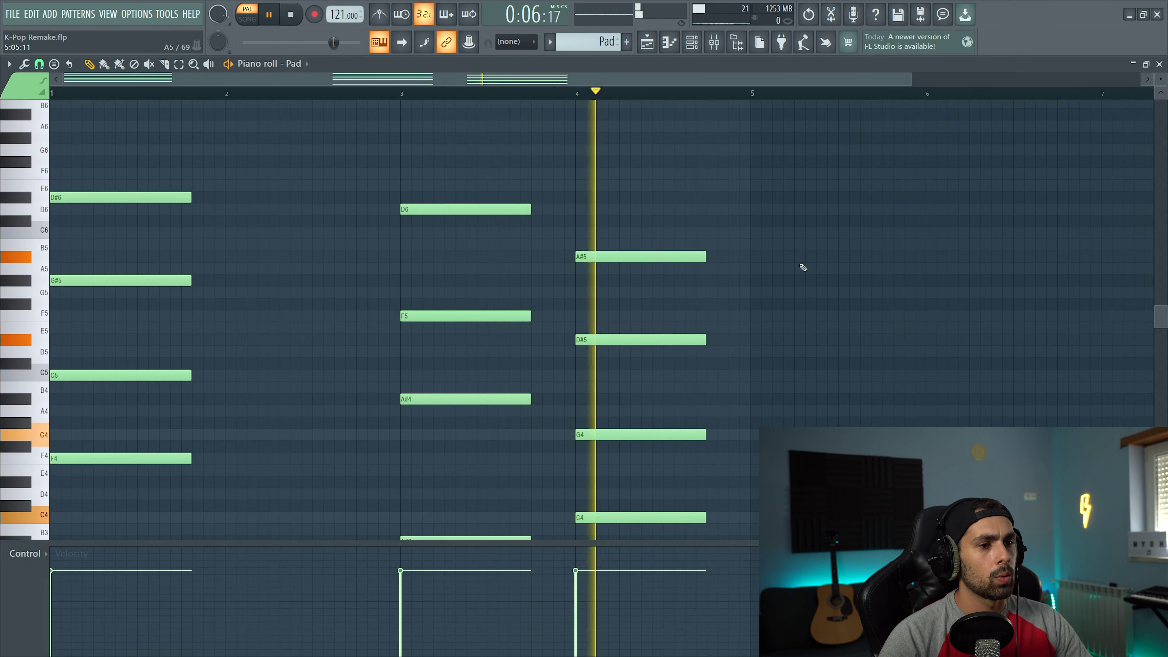
Step: Place the Pad pattern on Track 11 at bar 13 and again at bar 17
key("F5")
left_click(322, 493)
key("l")
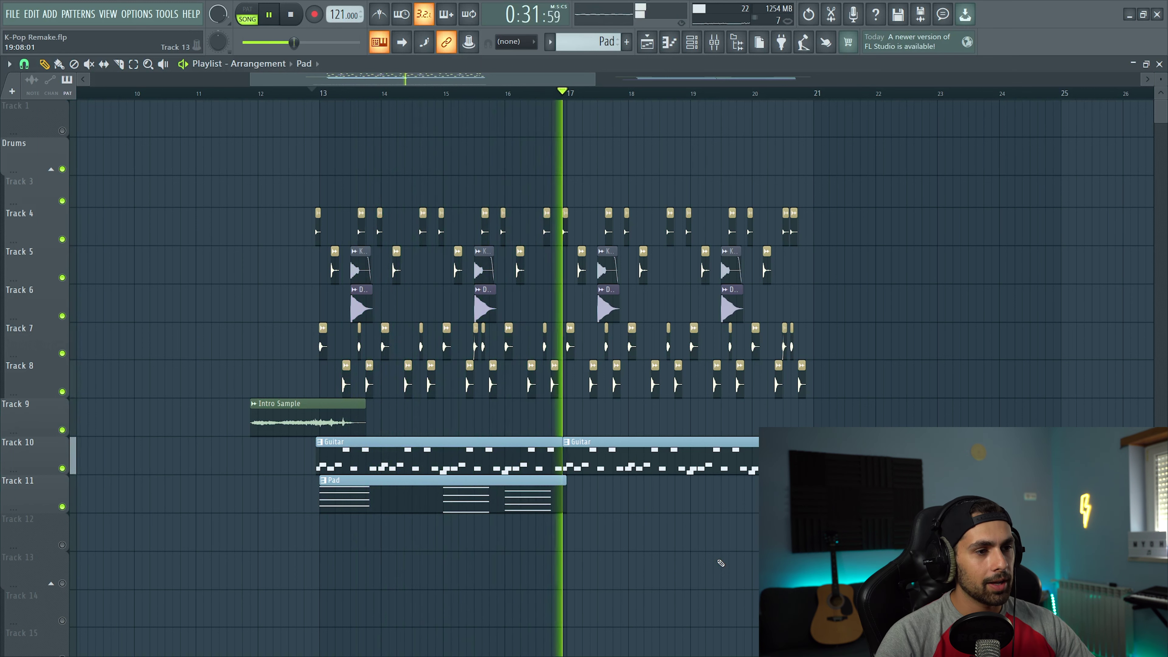
left_click(662, 506)
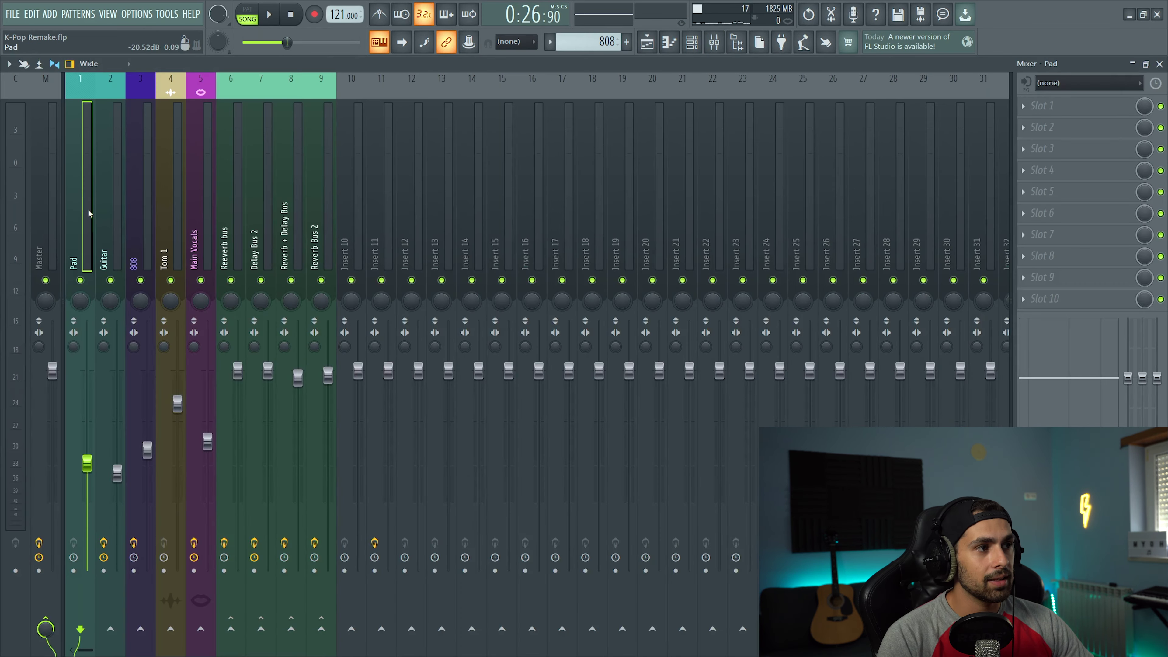
Step: Inspect the Fruity parametric EQ 2 and CamelCrusher effects on the Guitar mixer track
left_click(105, 216)
left_click(1072, 105)
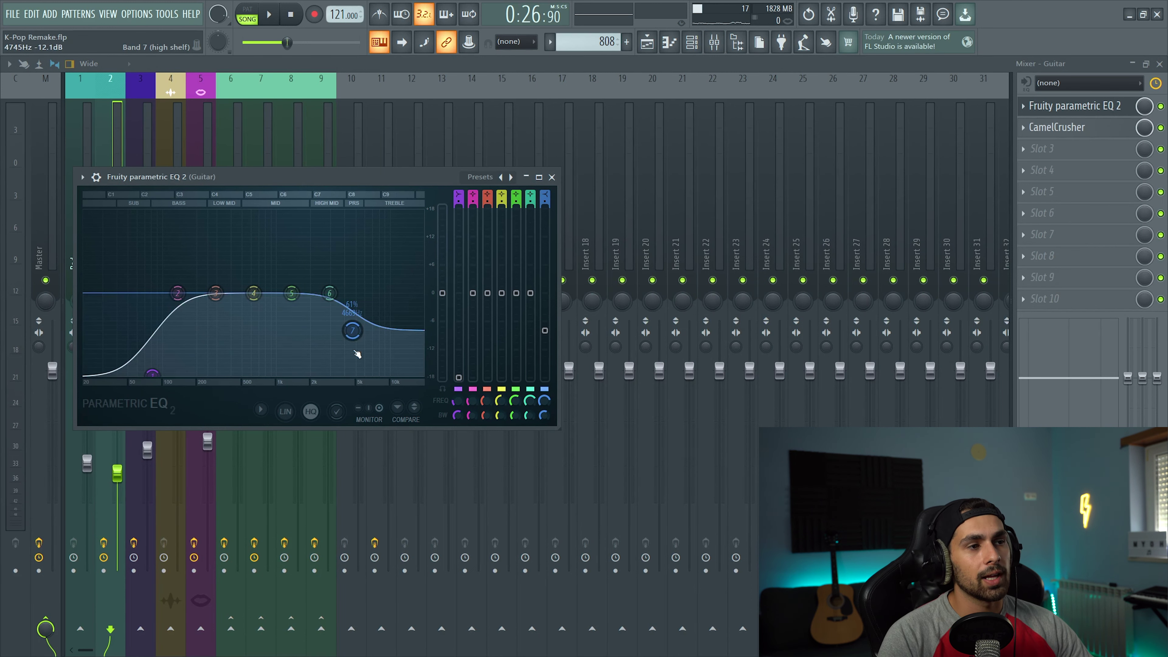
left_click(1098, 134)
left_click_drag(174, 195, 478, 202)
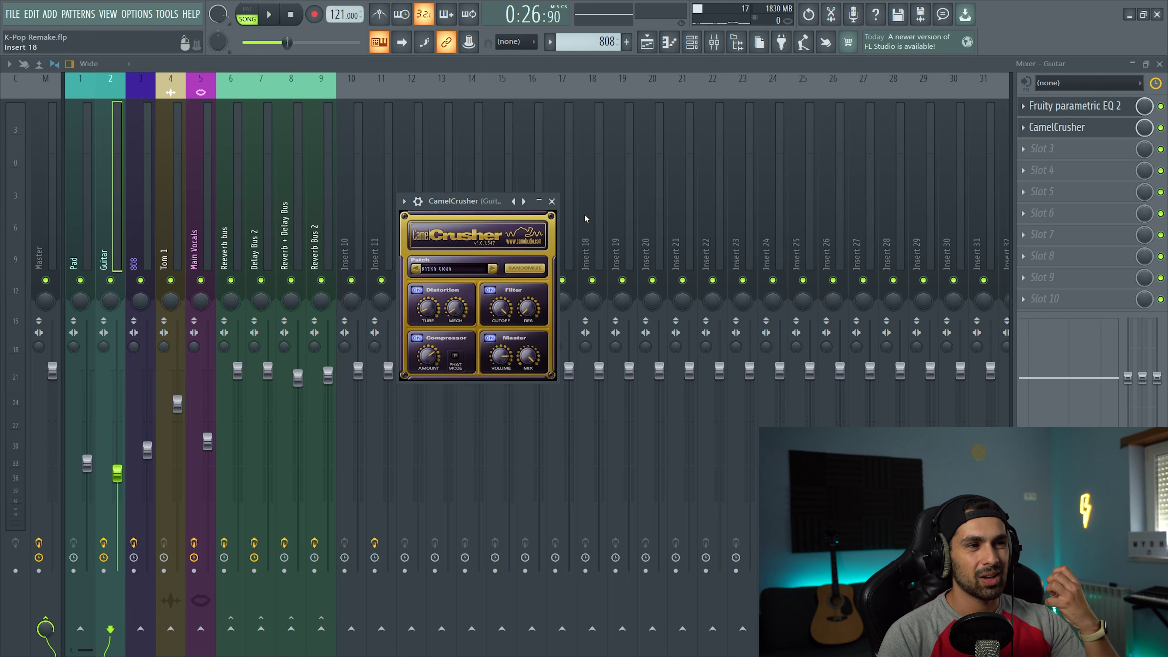
Step: Solo the Guitar mixer track and compare the guitar pattern with CamelCrusher off and on
left_click(690, 43)
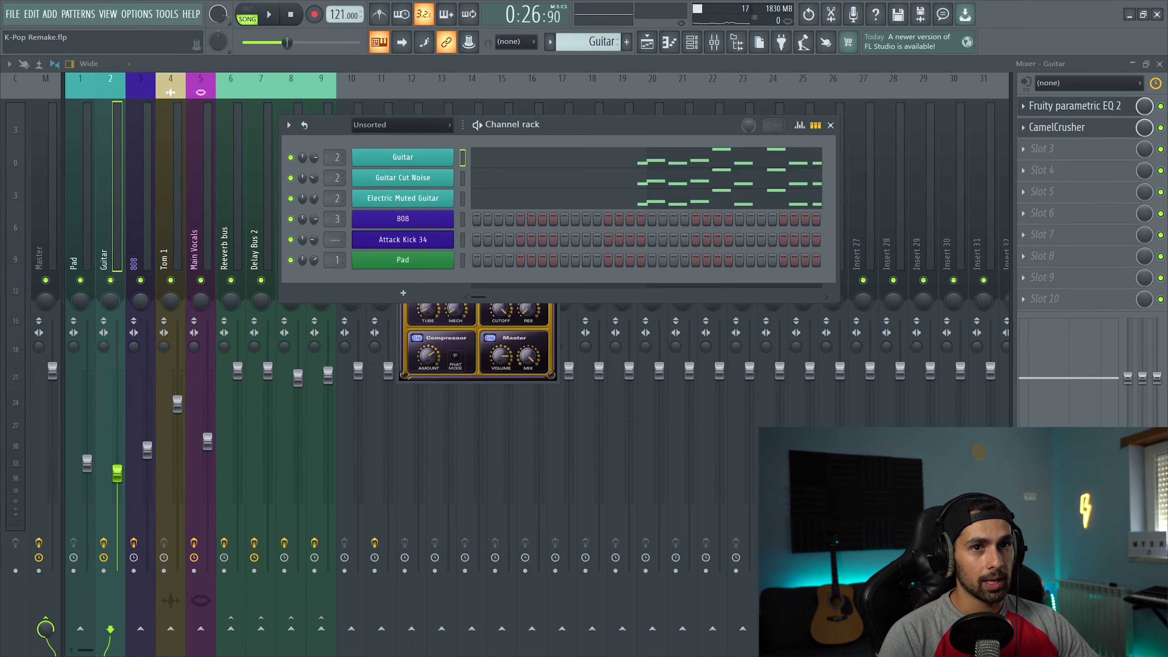
right_click(111, 280)
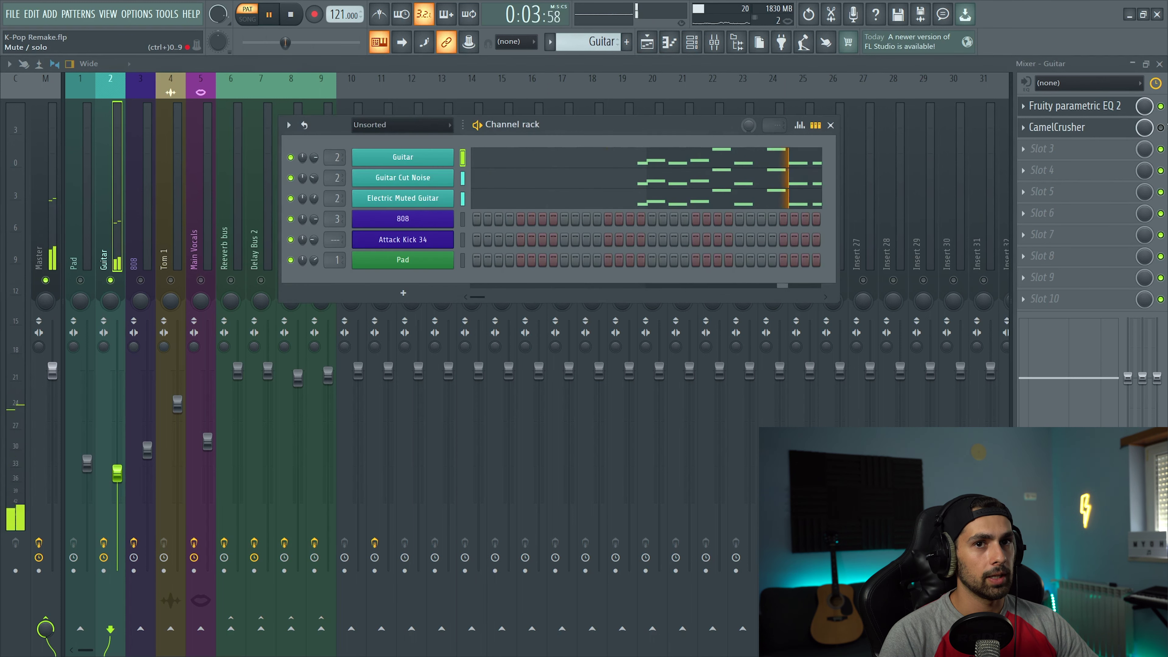
left_click(1160, 128)
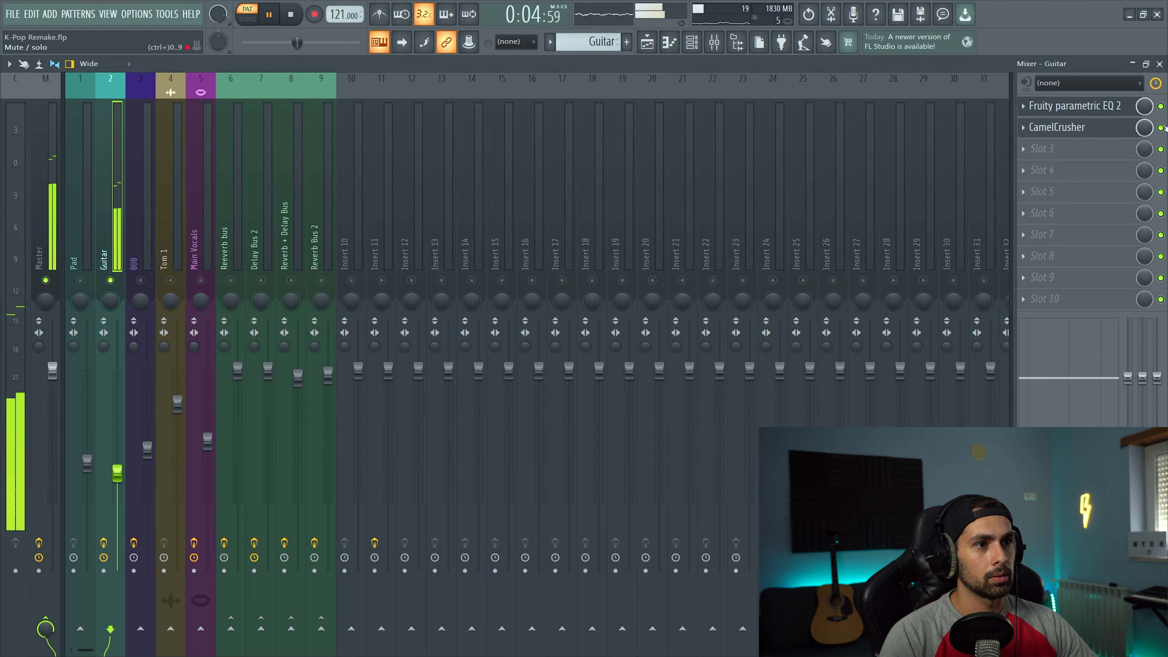
key("space")
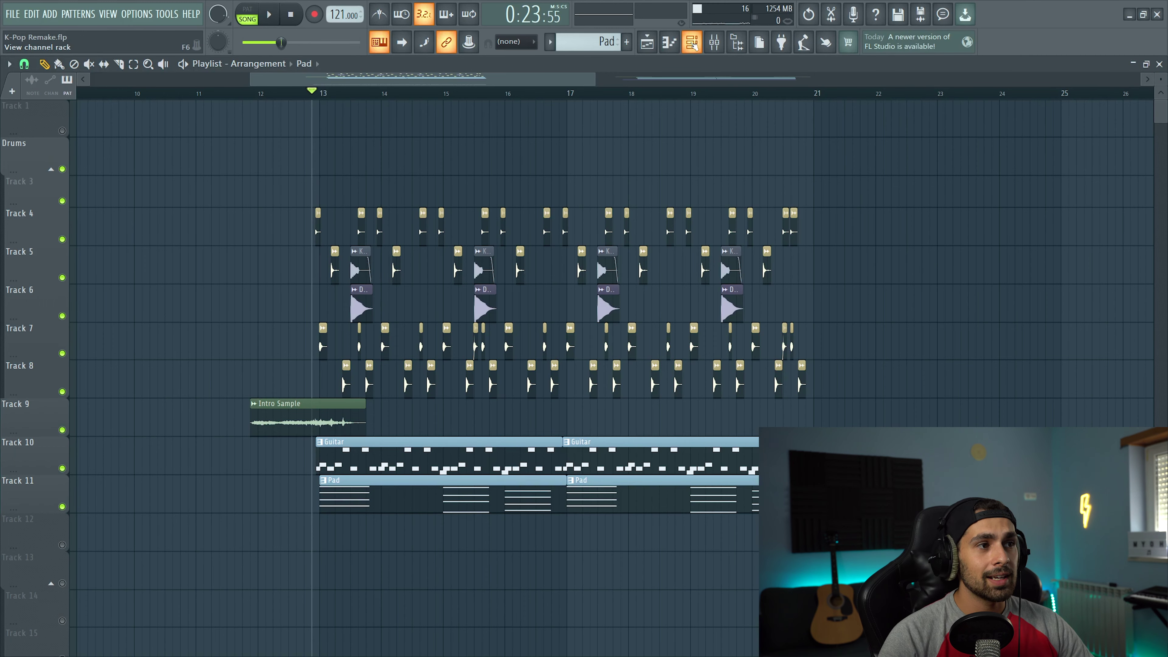
Step: Examine the Attack Kick 34 sampler and the 808 piano roll, and play the 808 pattern with and without the kick
left_click(692, 44)
left_click(404, 216)
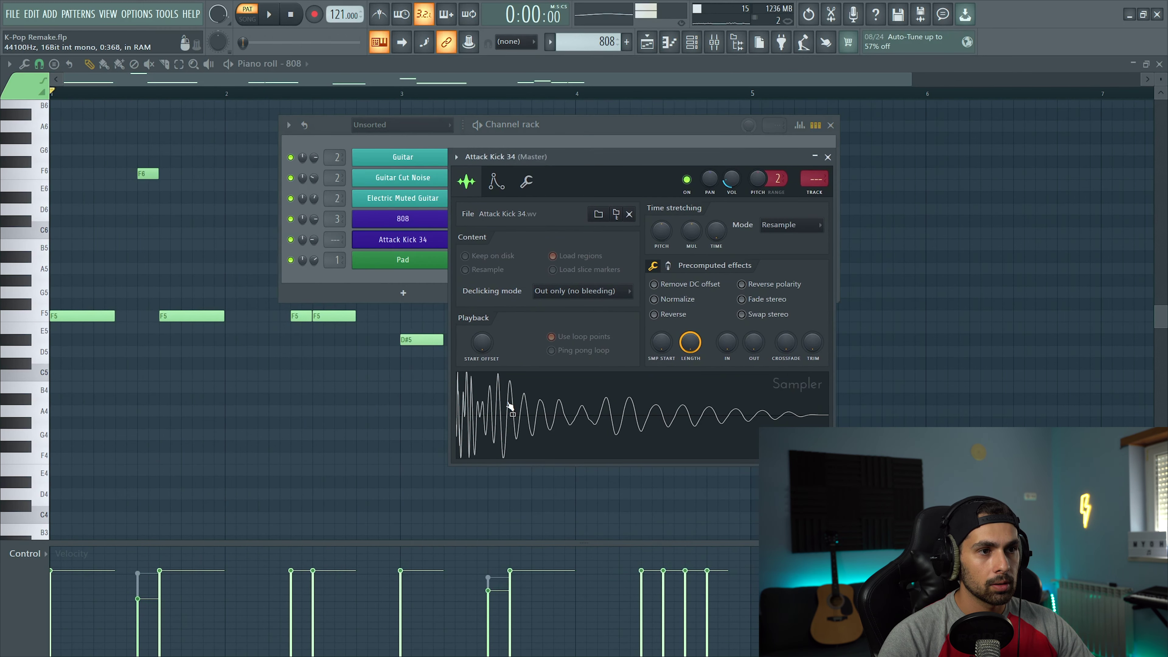
key("space")
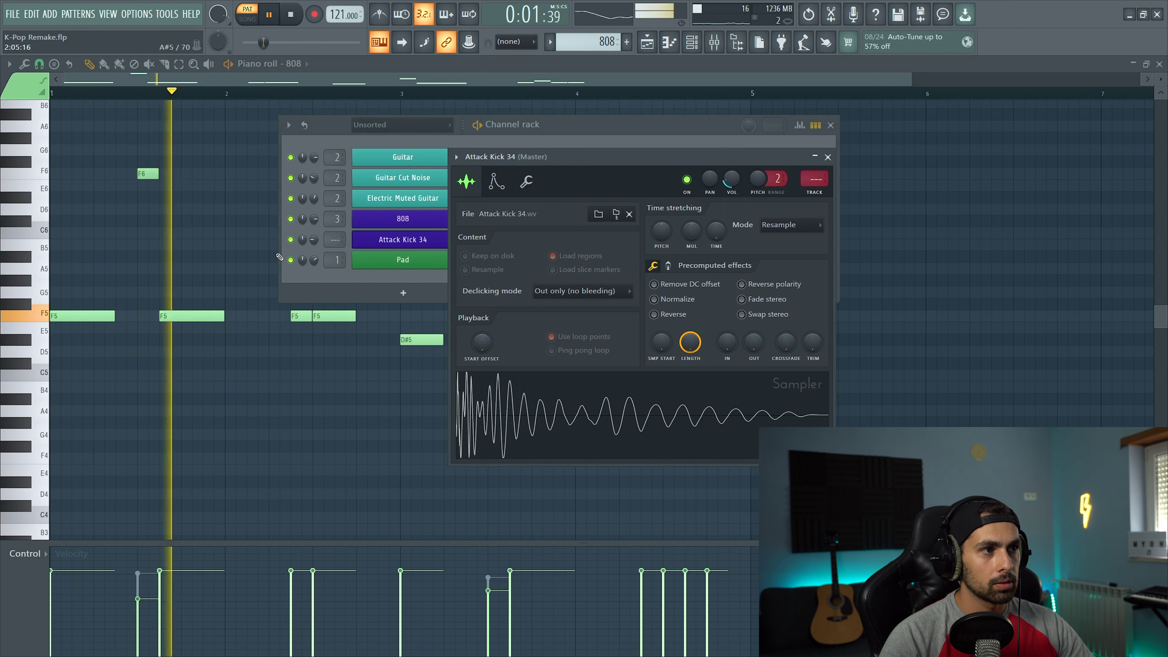
key("space")
left_click(295, 239)
key("space")
left_click(295, 240)
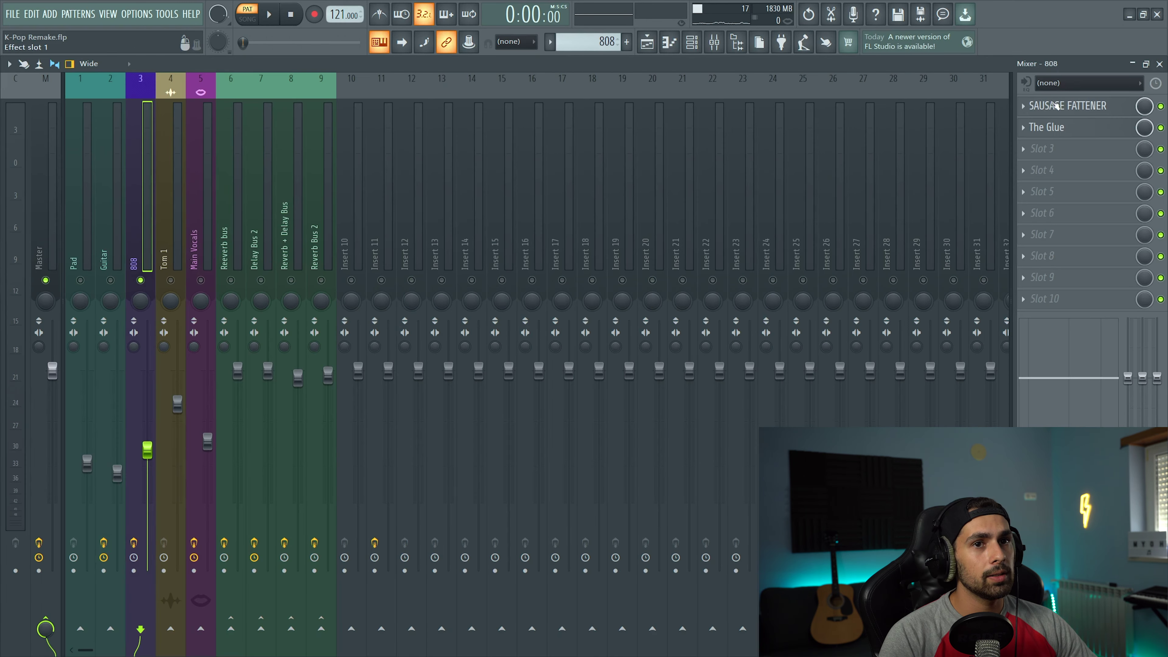
Step: Inspect the Sausage Fattener and The Glue settings on the 808 mixer track
left_click(1057, 108)
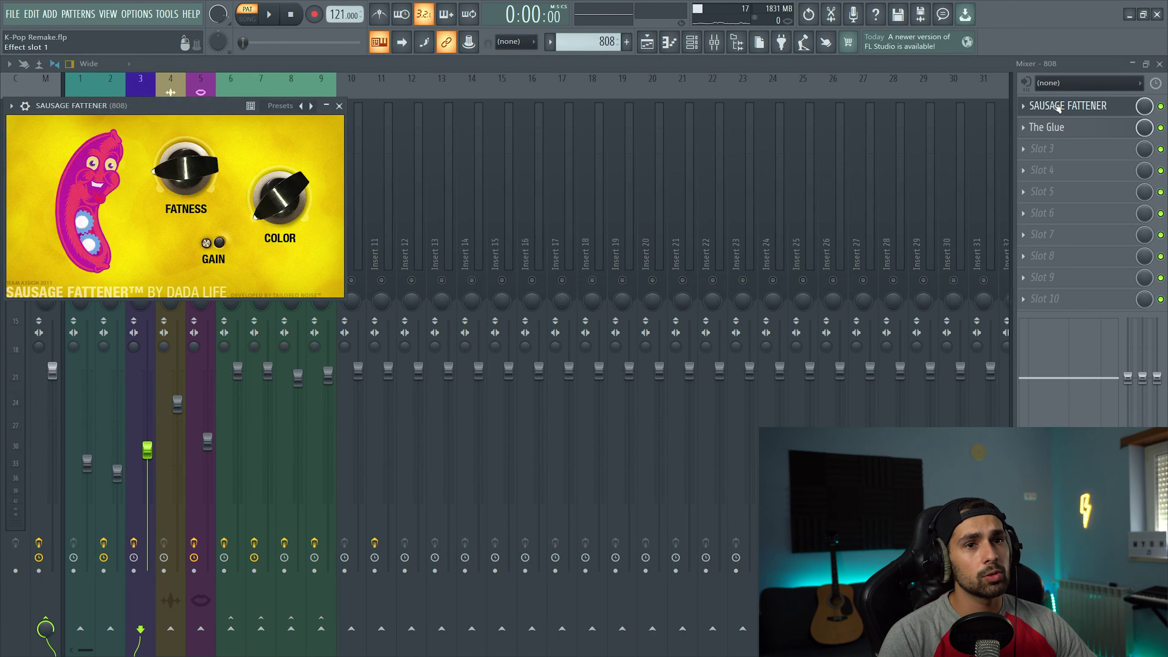
left_click(1056, 133)
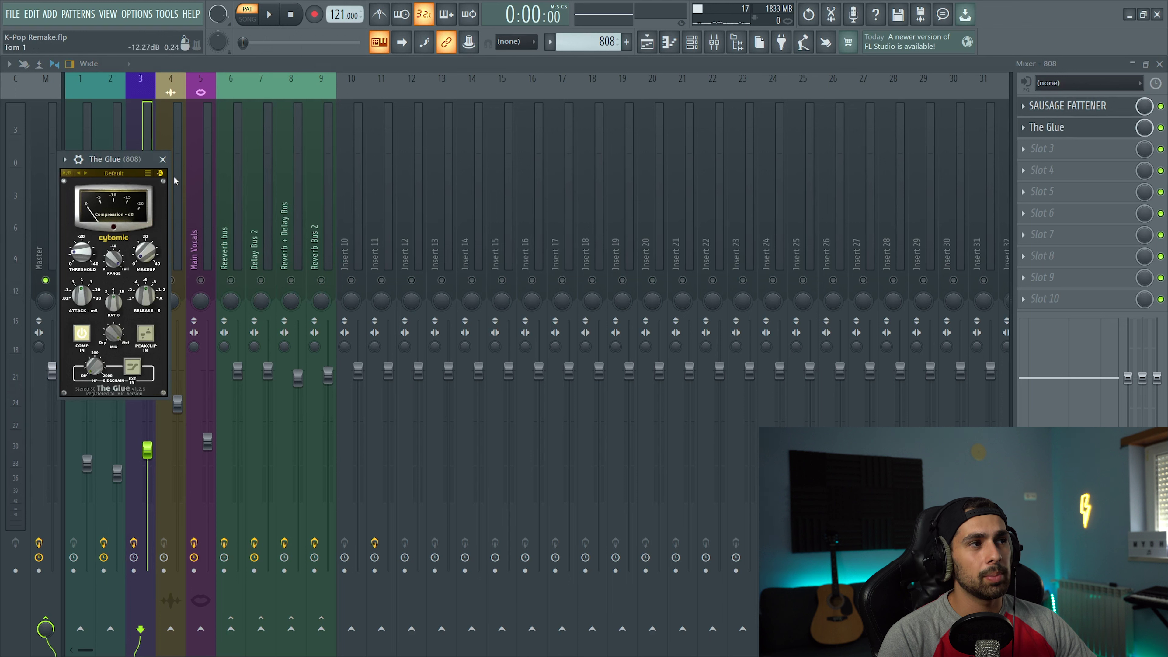
left_click(163, 159)
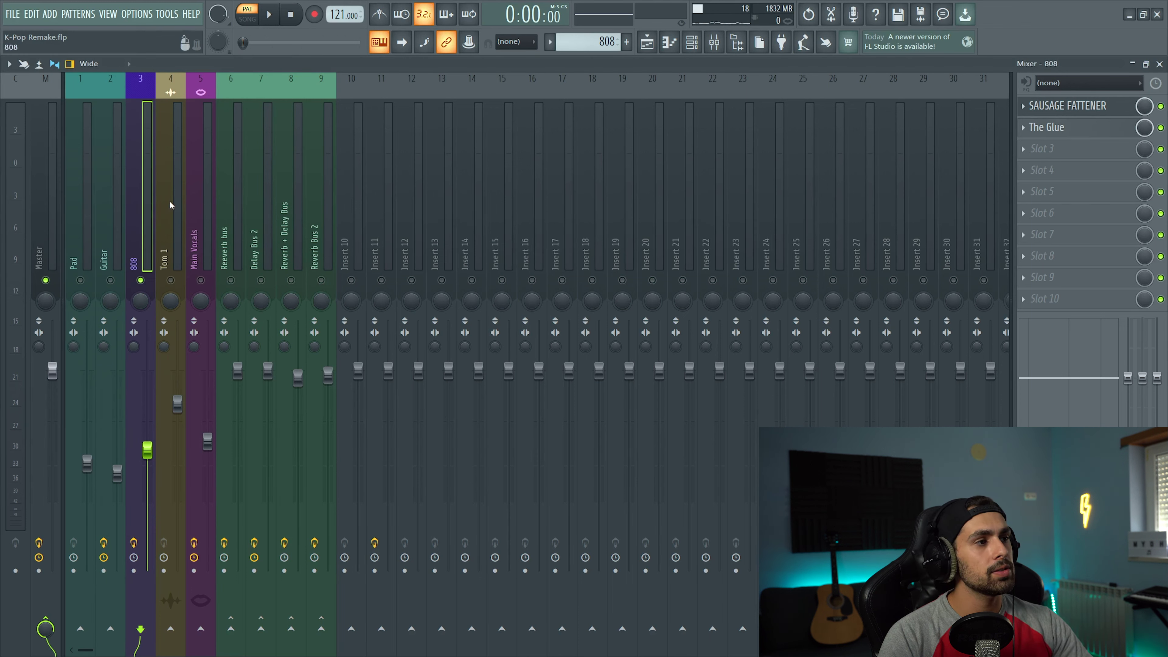
Step: Compare the soloed 808 pattern with Sausage Fattener and The Glue bypassed and enabled
key("space")
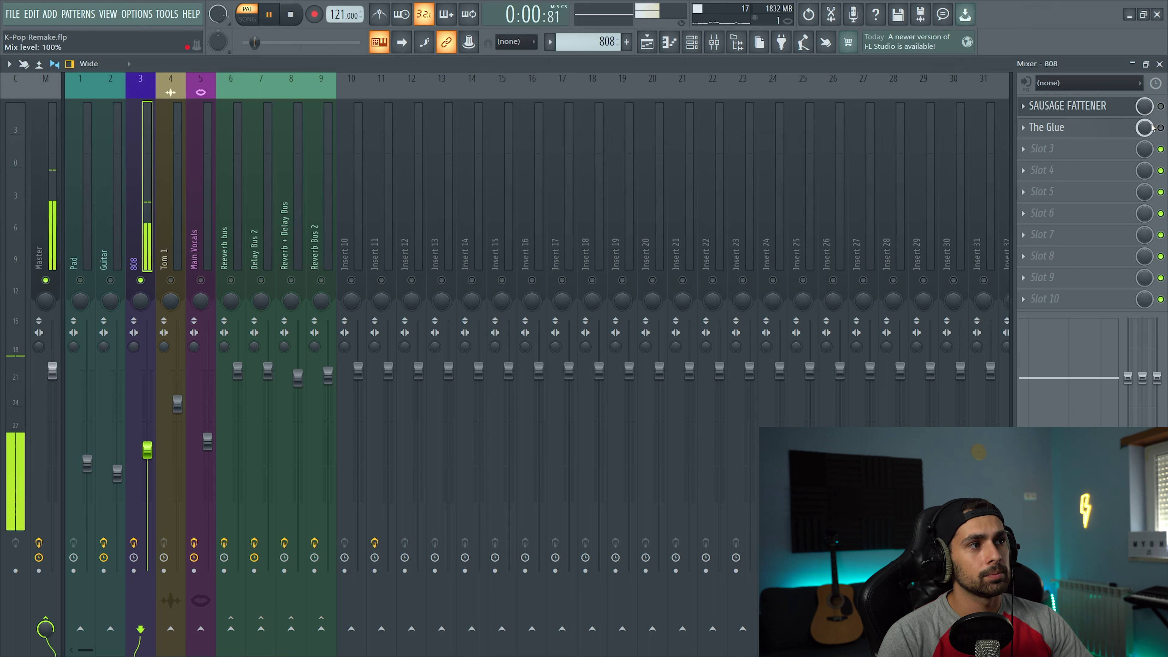
key("space")
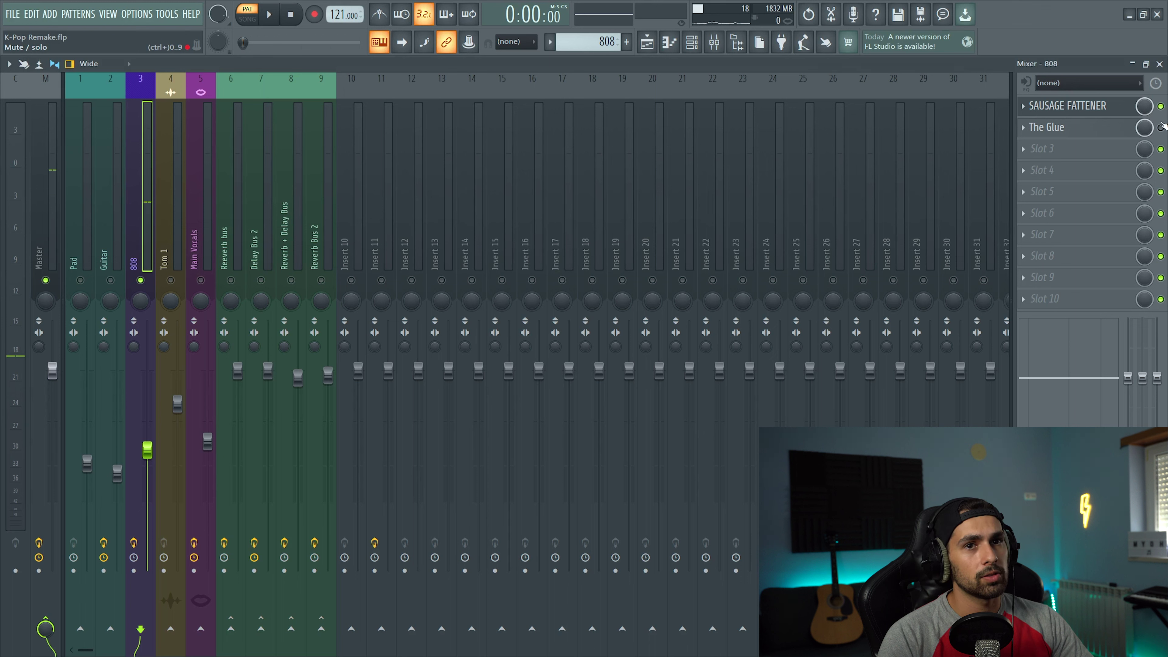
left_click(1095, 130)
key("space")
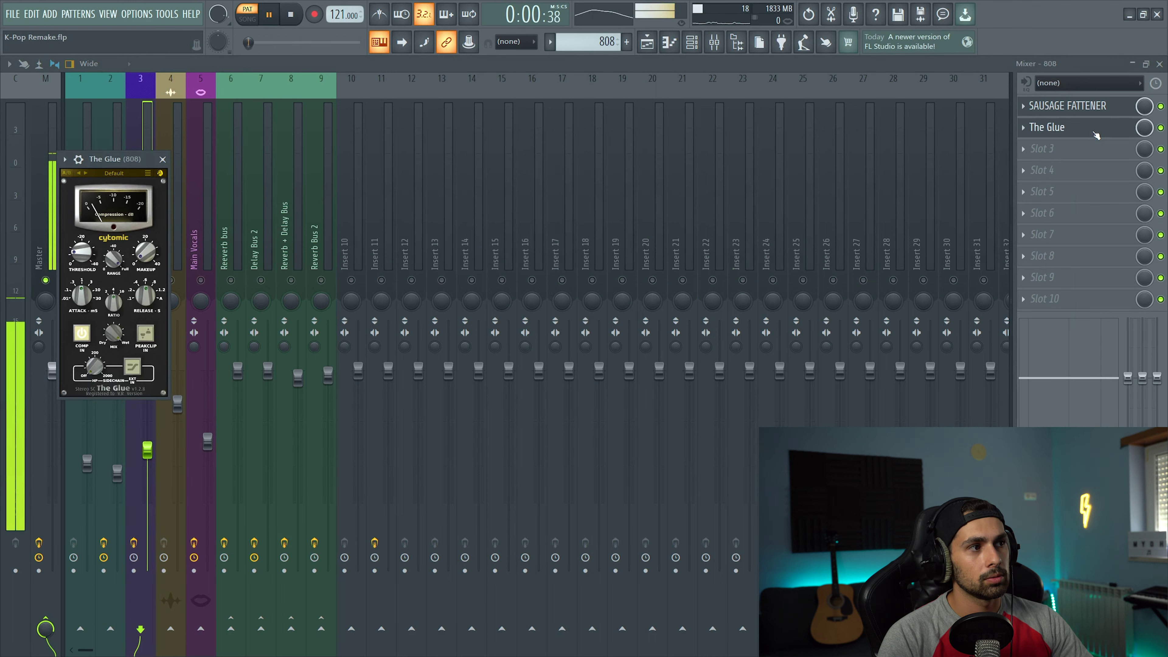
key("space")
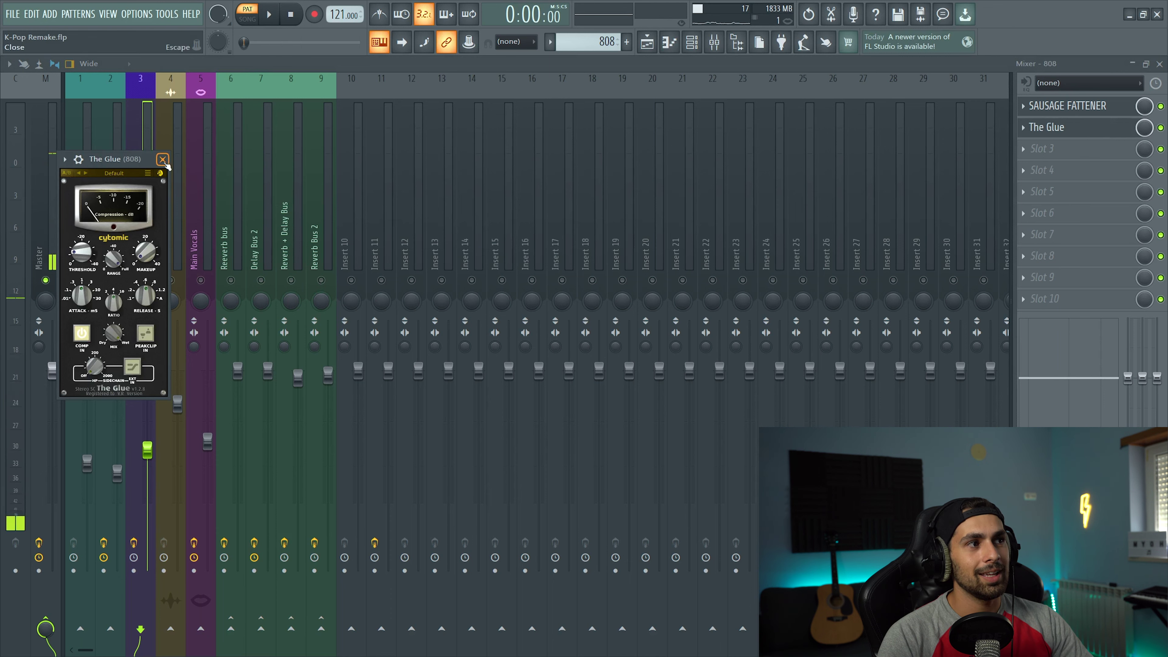
left_click(163, 159)
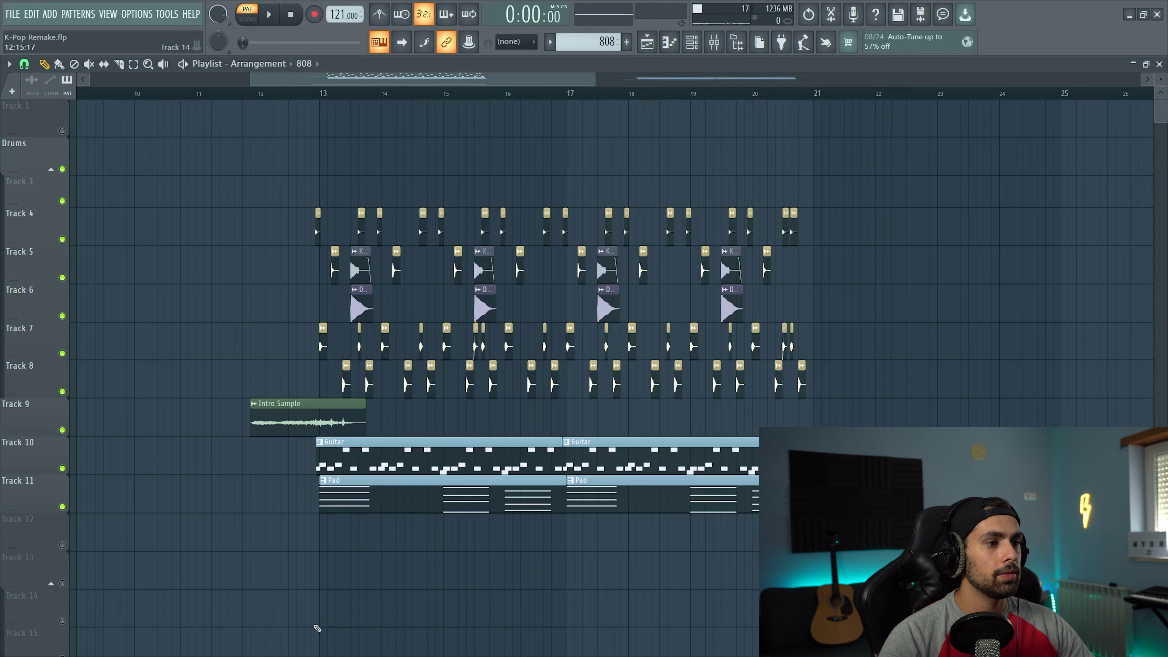
Step: Place the 808 pattern on Track 12 at bars 13 and 17 and play the arrangement from just before bar 13
left_click(329, 535)
left_click_drag(374, 530, 366, 531)
left_click(62, 544)
left_click_drag(639, 533, 571, 534)
left_click(310, 96)
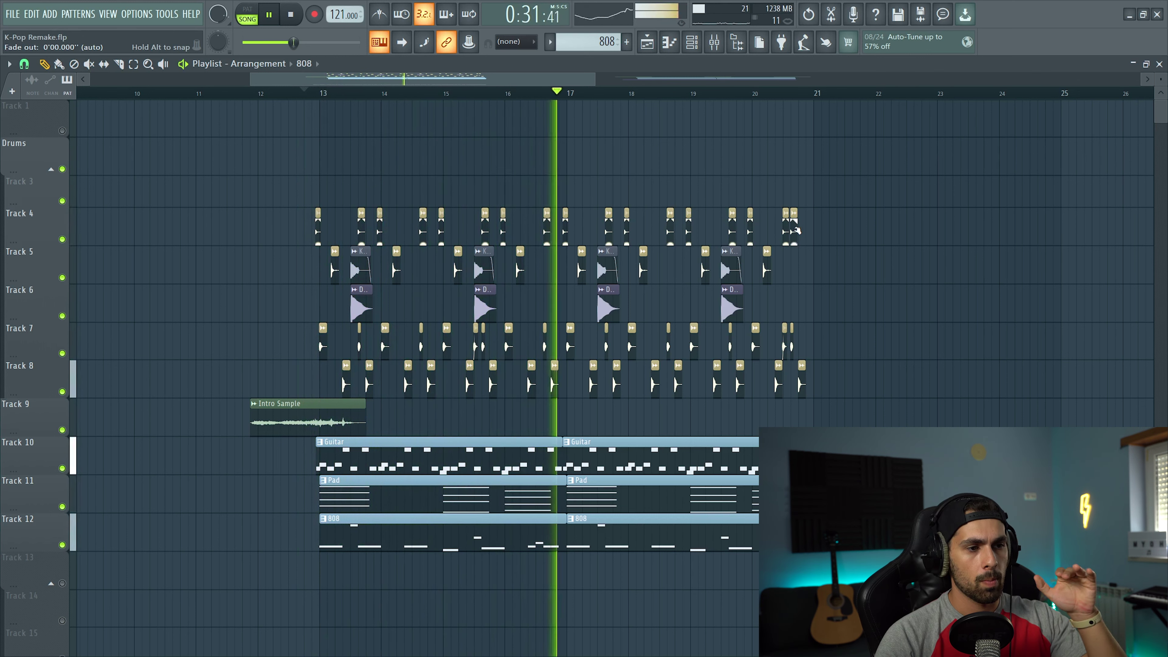
key("space")
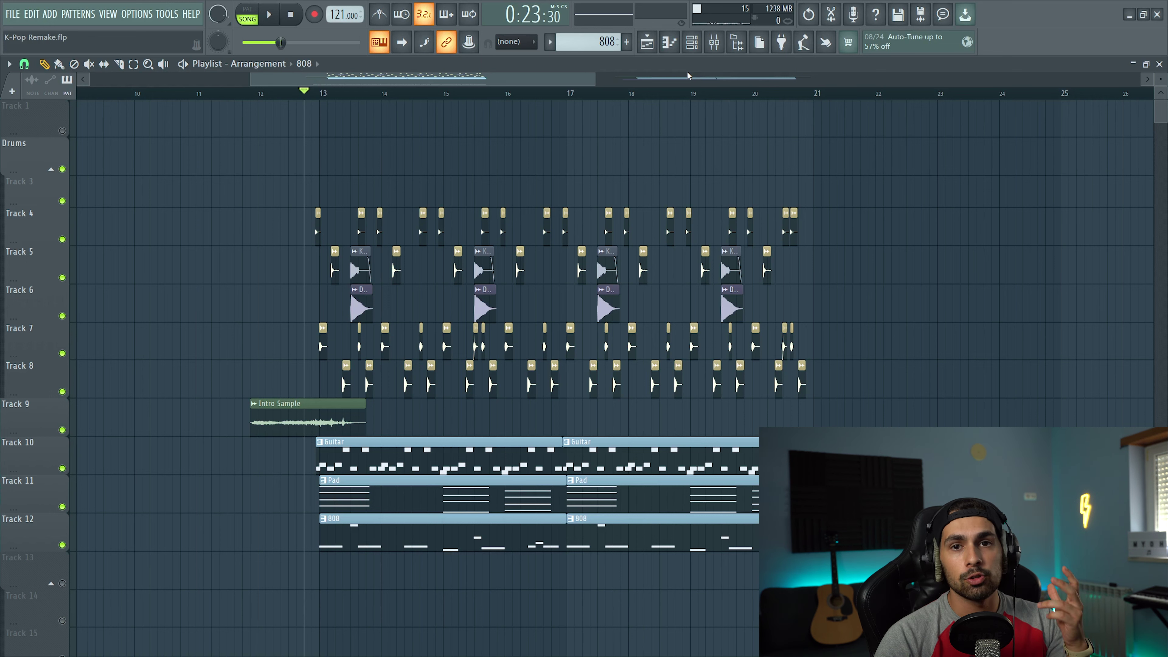
Step: Listen to the chopped vocal clips on Track 21 and the Main Vocal clip on Track 13, each soloed
scroll(634, 556, "down", 1)
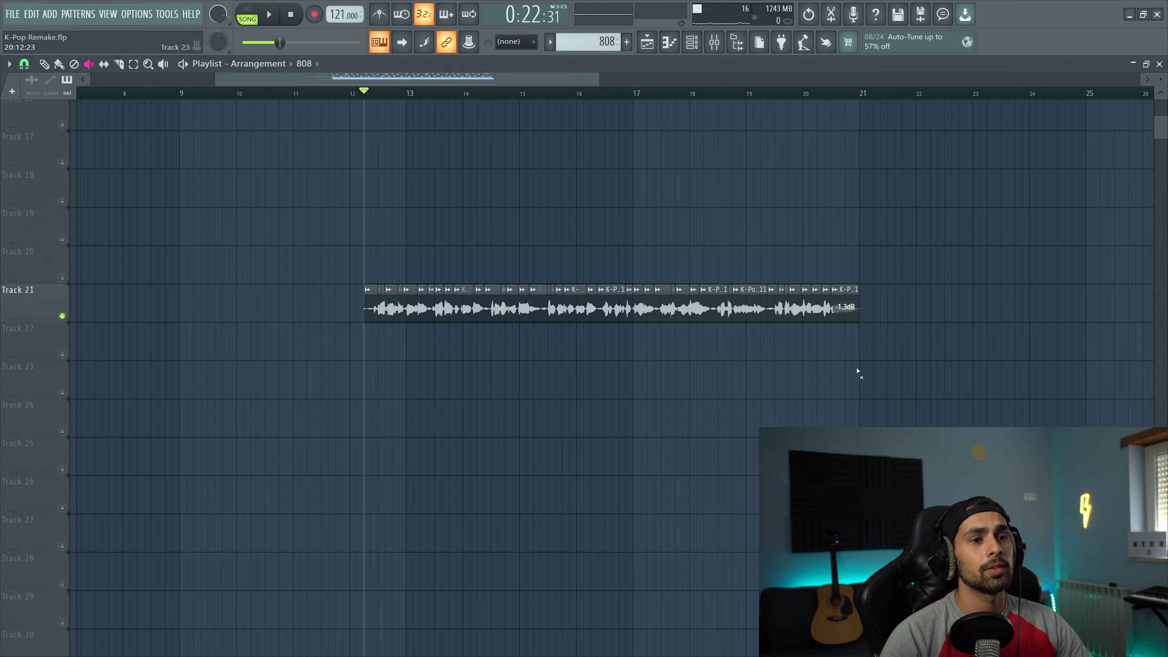
key("space")
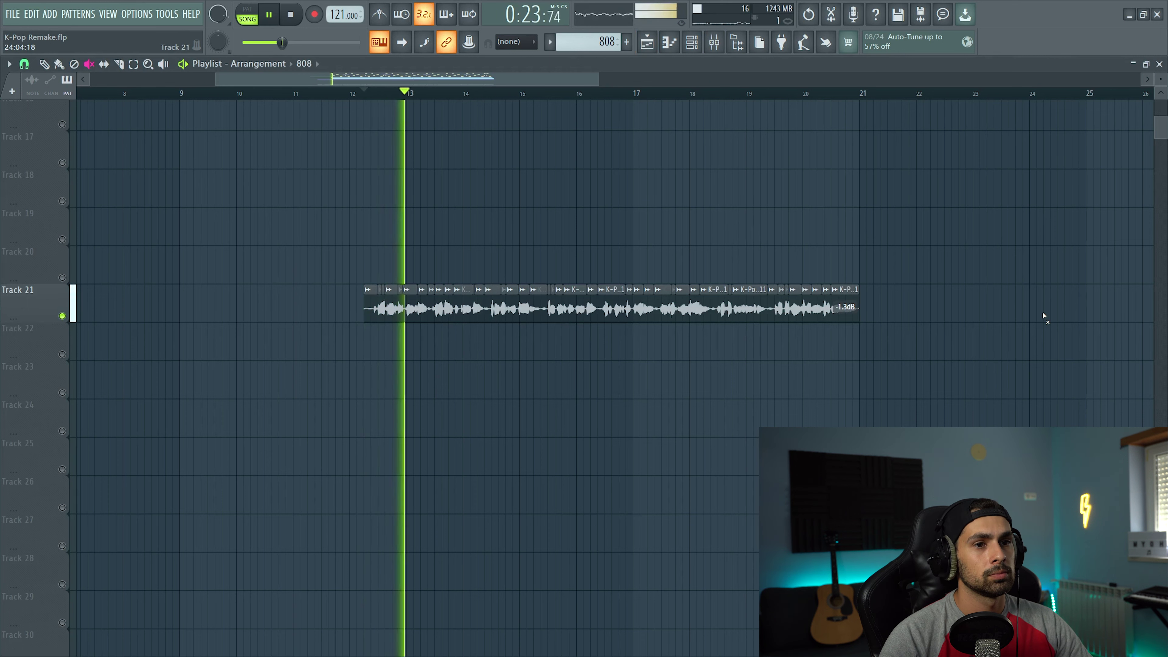
scroll(1007, 314, "right", 1)
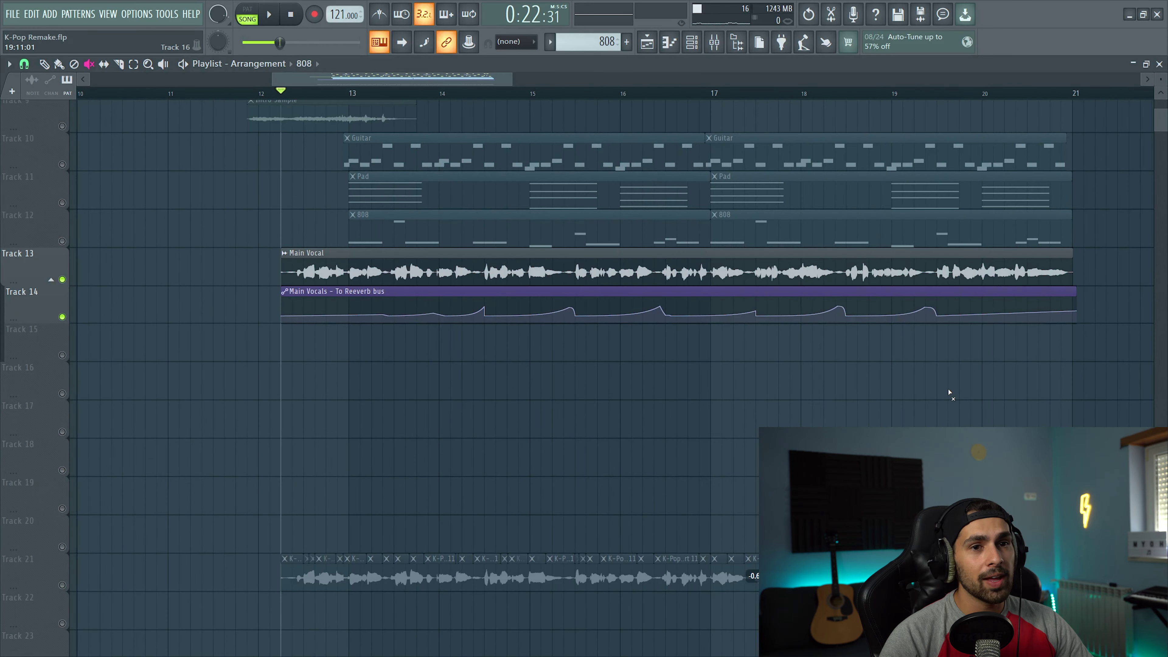
key("space")
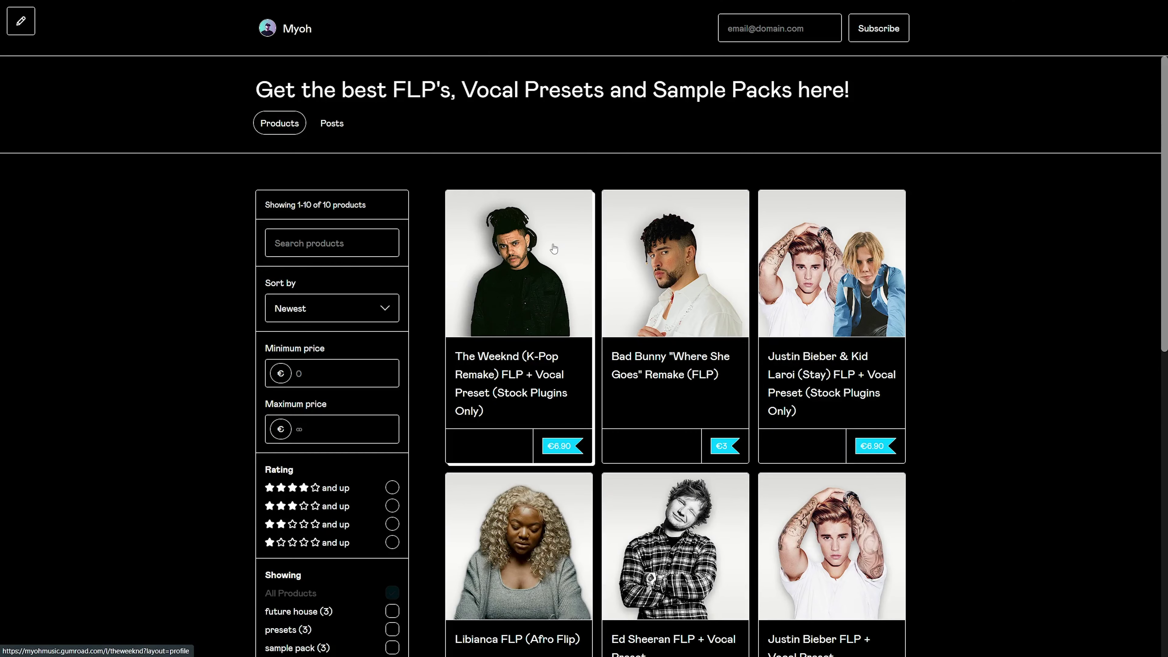
Step: In the browser's Gumroad store, open the The Weeknd (K-Pop Remake) FLP + Vocal Preset product
left_click(556, 243)
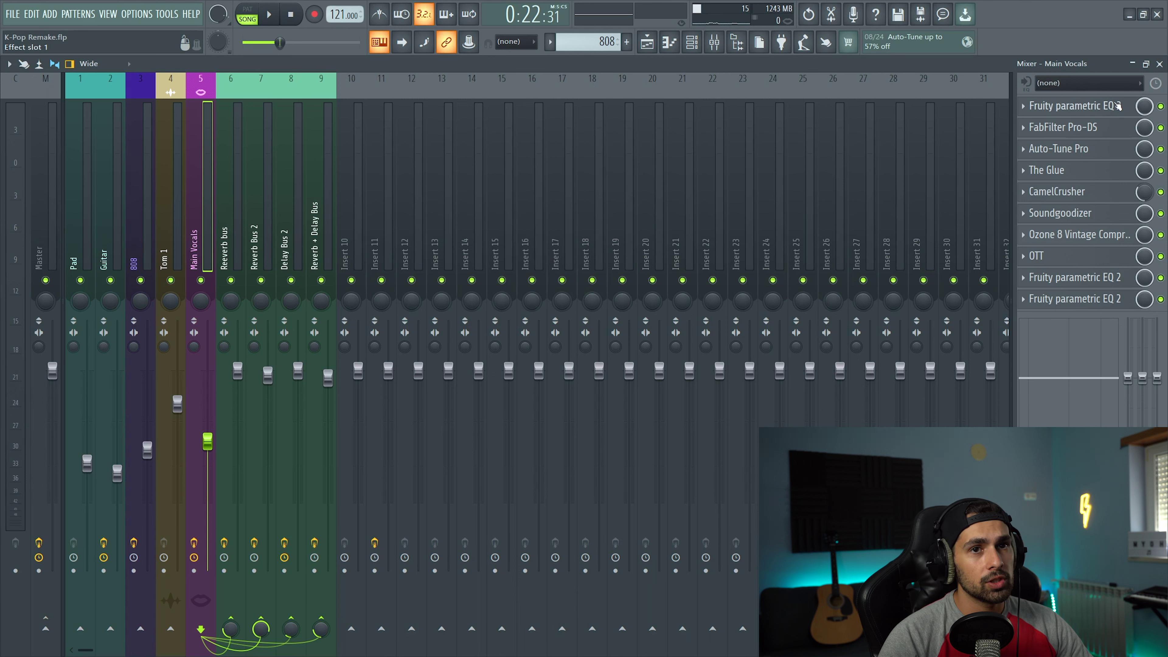
Step: Inspect the first Fruity parametric EQ 2, FabFilter Pro-DS, Auto-Tune Pro and The Glue on the Main Vocals mixer track
left_click(1106, 106)
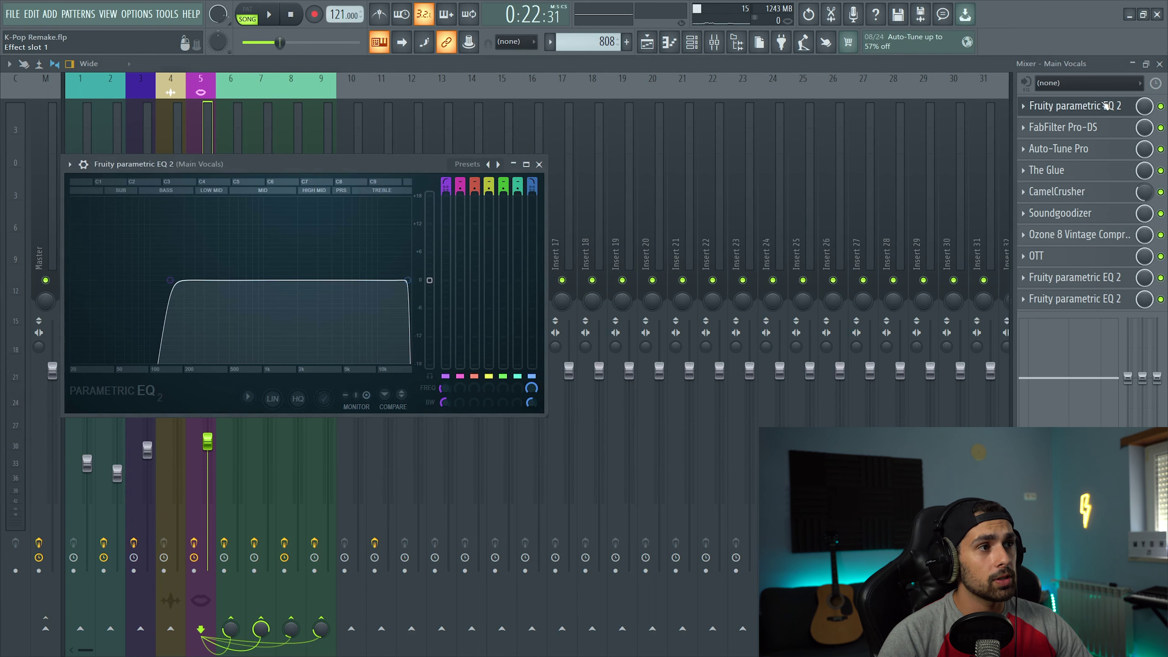
left_click(1062, 127)
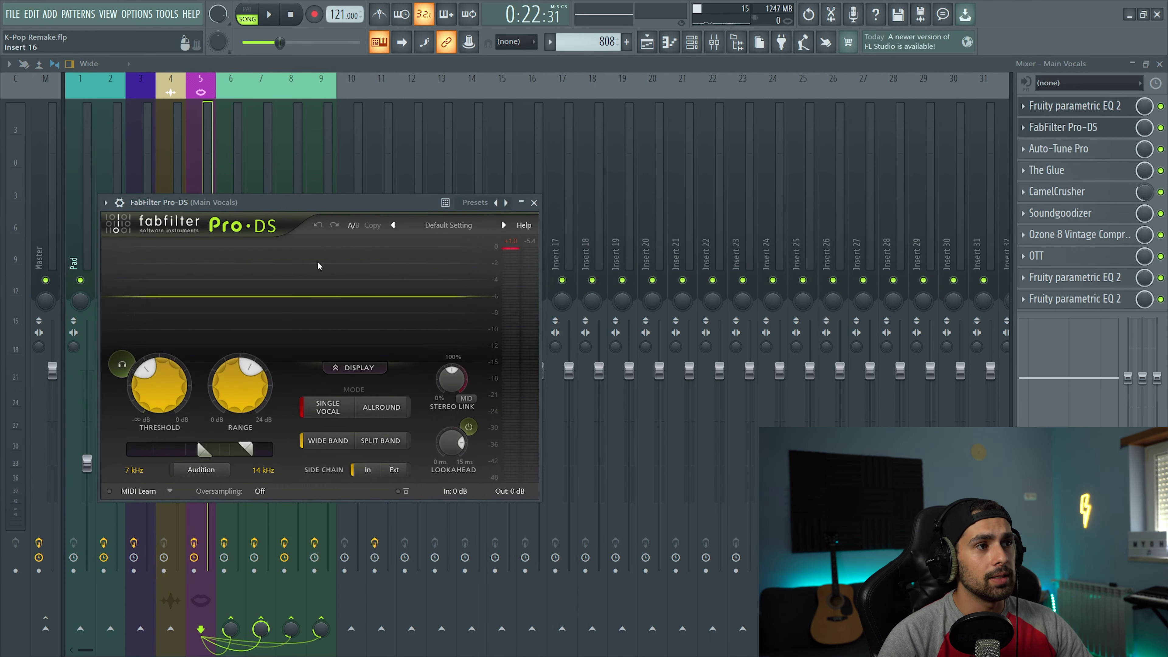
left_click(1080, 148)
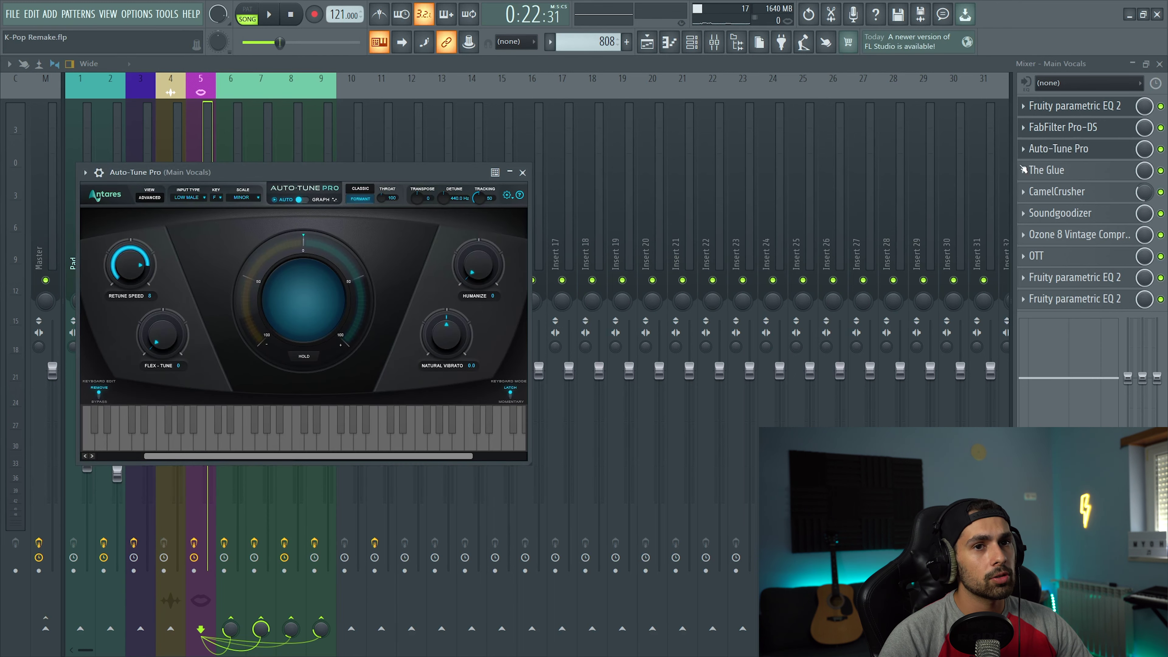
left_click(1072, 174)
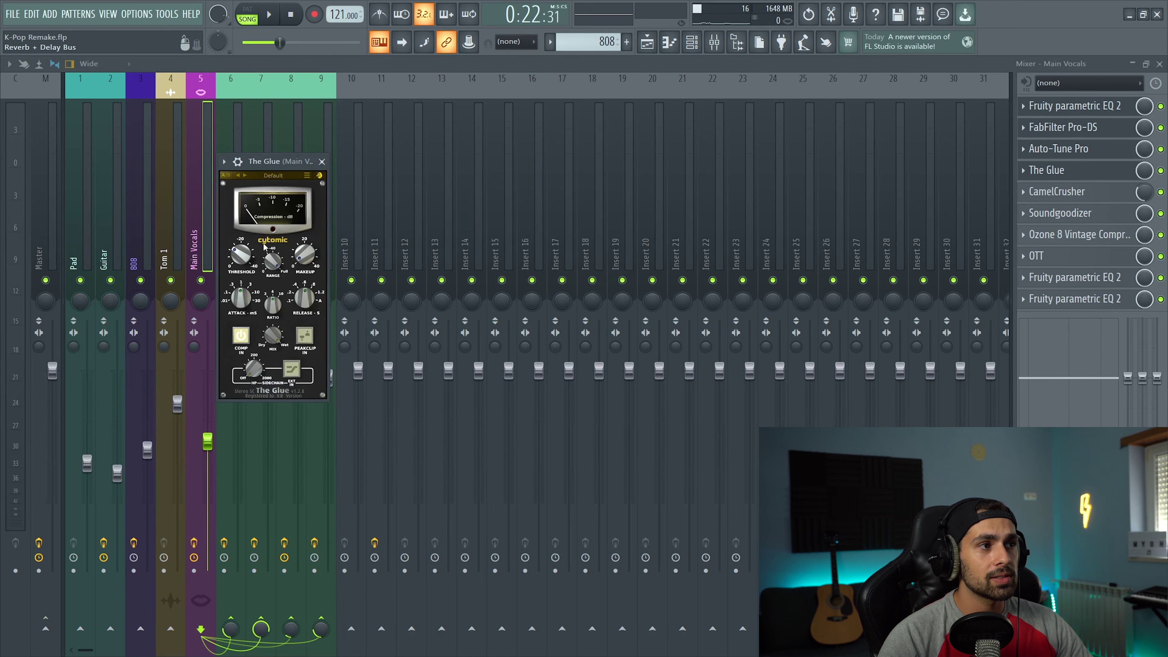
Step: Inspect the CamelCrusher and Soundgoodizer settings on the Main Vocals mixer track
left_click(1085, 193)
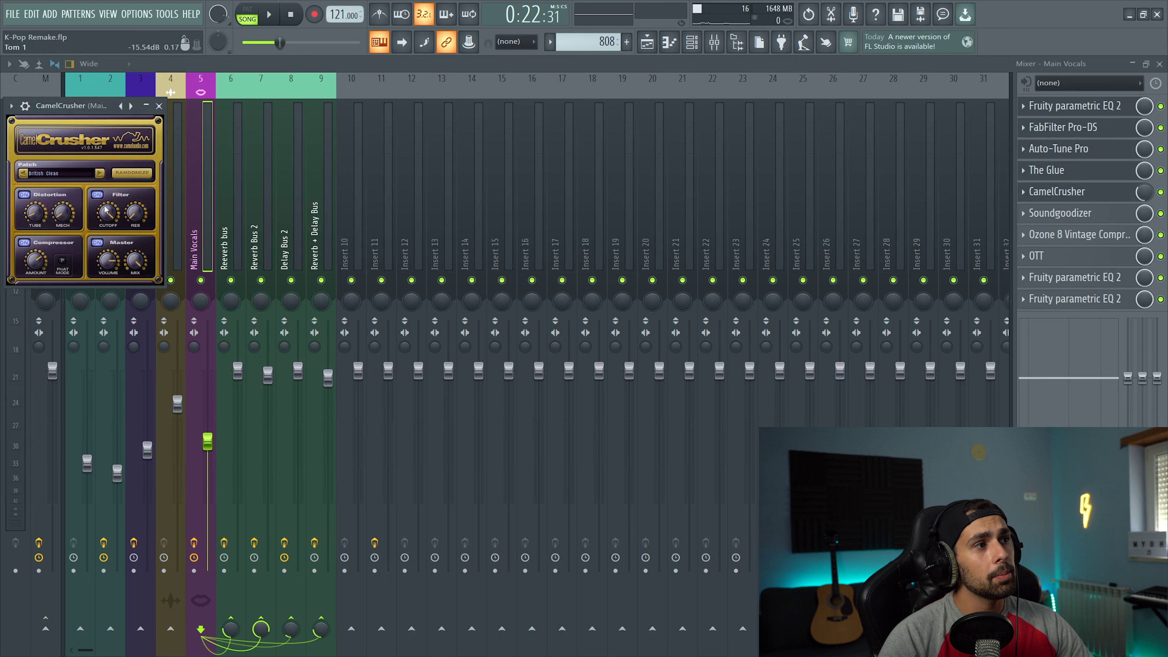
left_click_drag(79, 110, 415, 164)
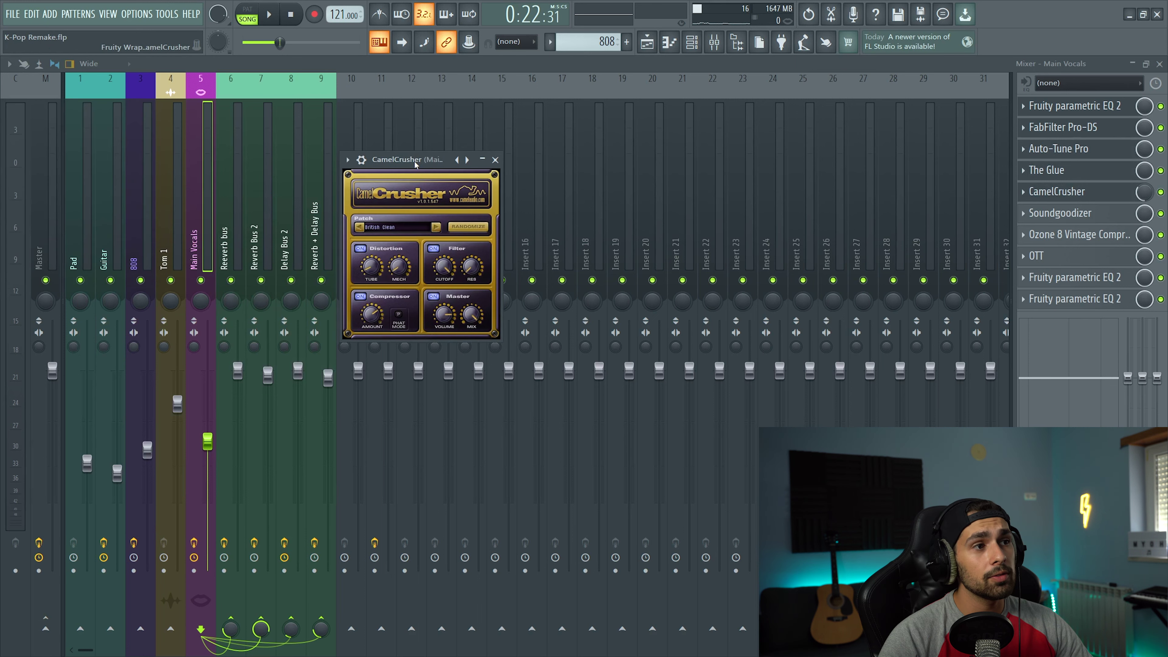
left_click(1060, 213)
left_click_drag(140, 149, 366, 158)
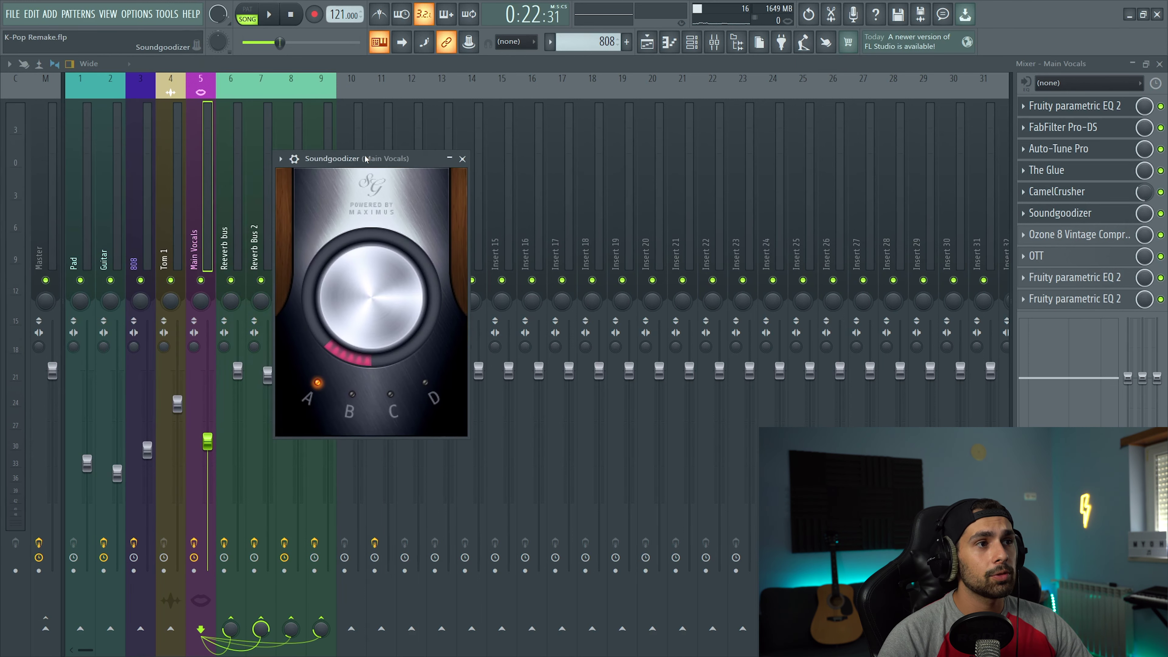
Step: Inspect the Ozone 8 Vintage Compressor, OTT and the last two Fruity parametric EQ 2 effects on the Main Vocals track
left_click(1072, 235)
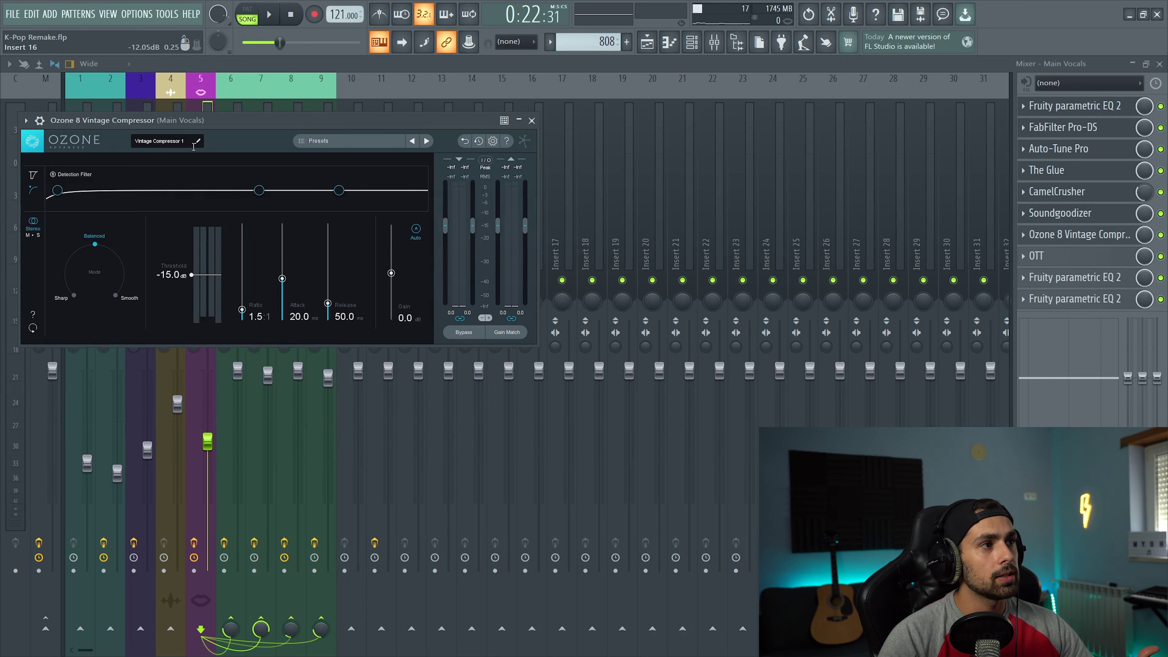
left_click(1039, 256)
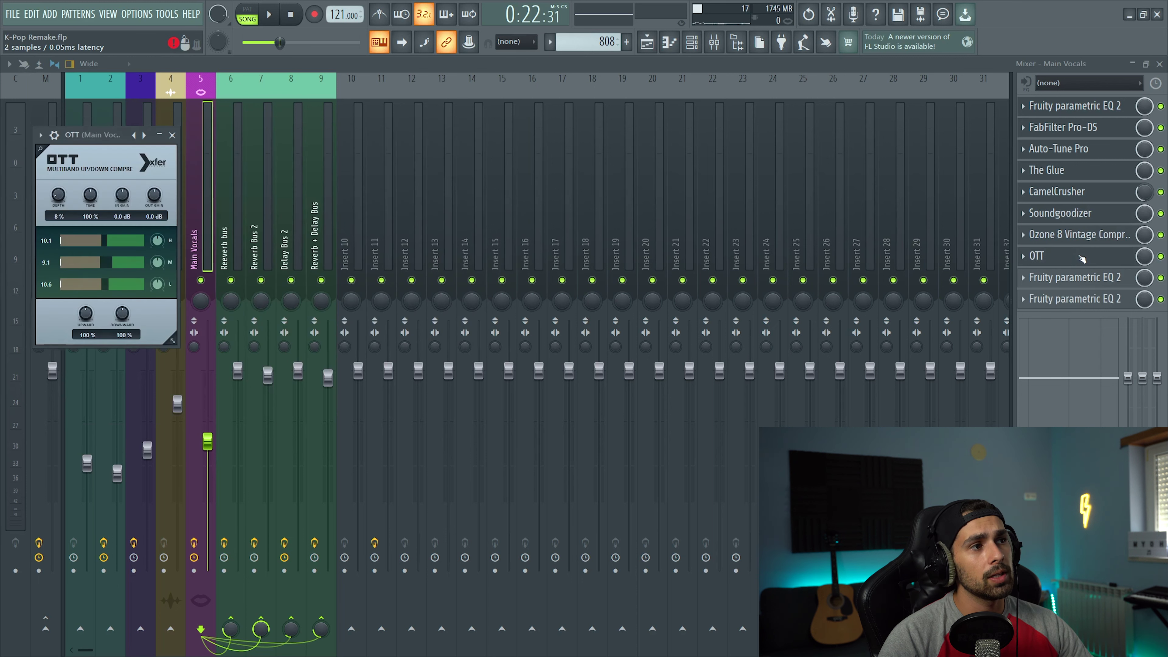
left_click_drag(92, 135, 484, 201)
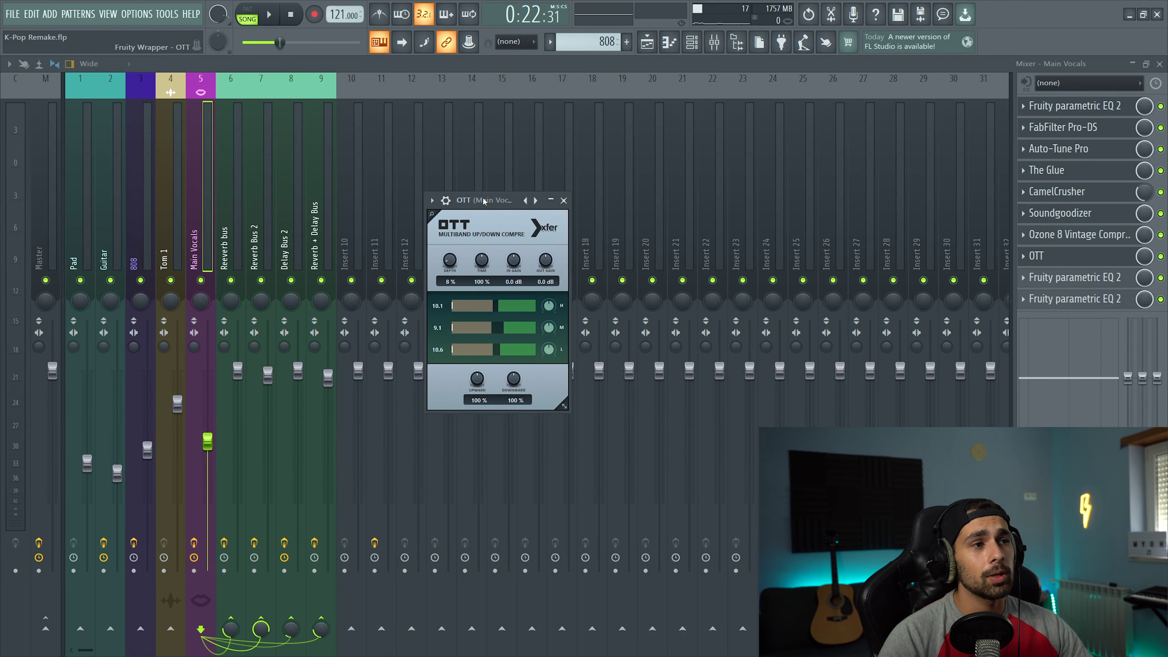
left_click(1057, 278)
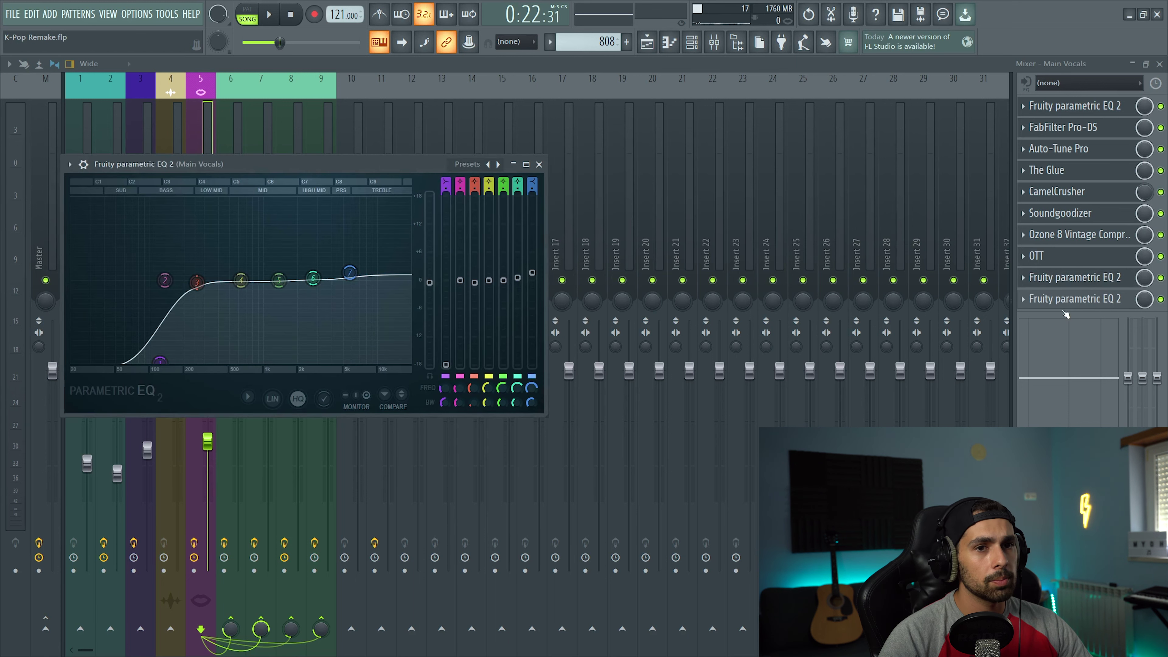
left_click(1102, 299)
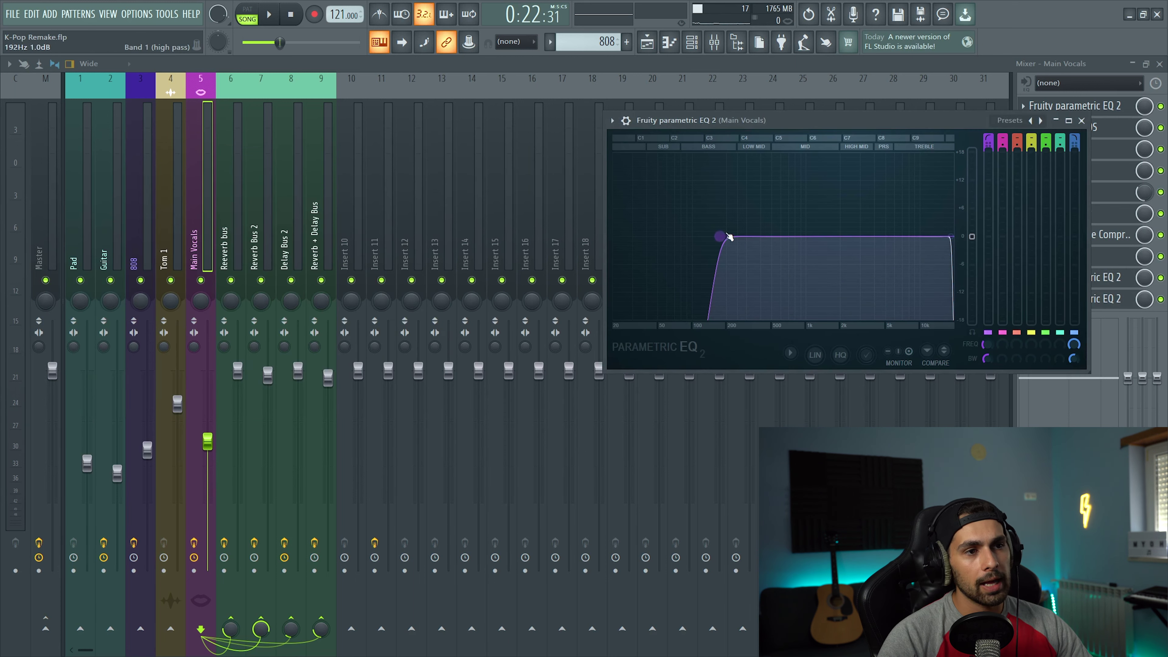
left_click(1082, 120)
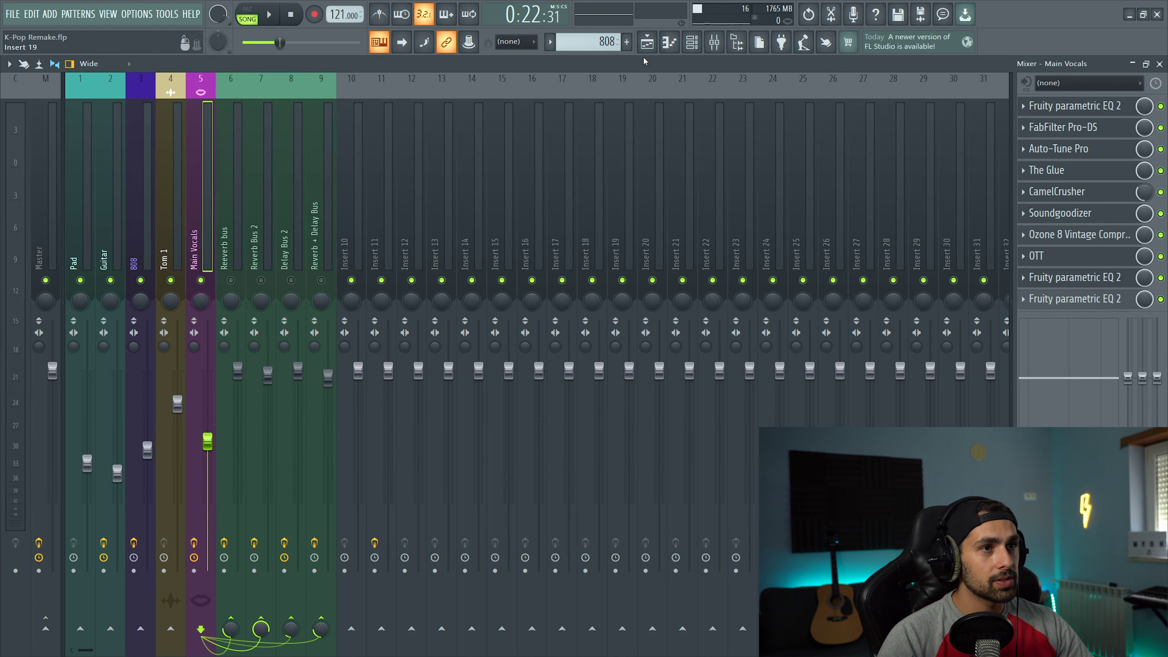
Step: Play the soloed Main Vocal in the playlist, and play the full arrangement with all its tracks enabled
left_click(648, 46)
key("space")
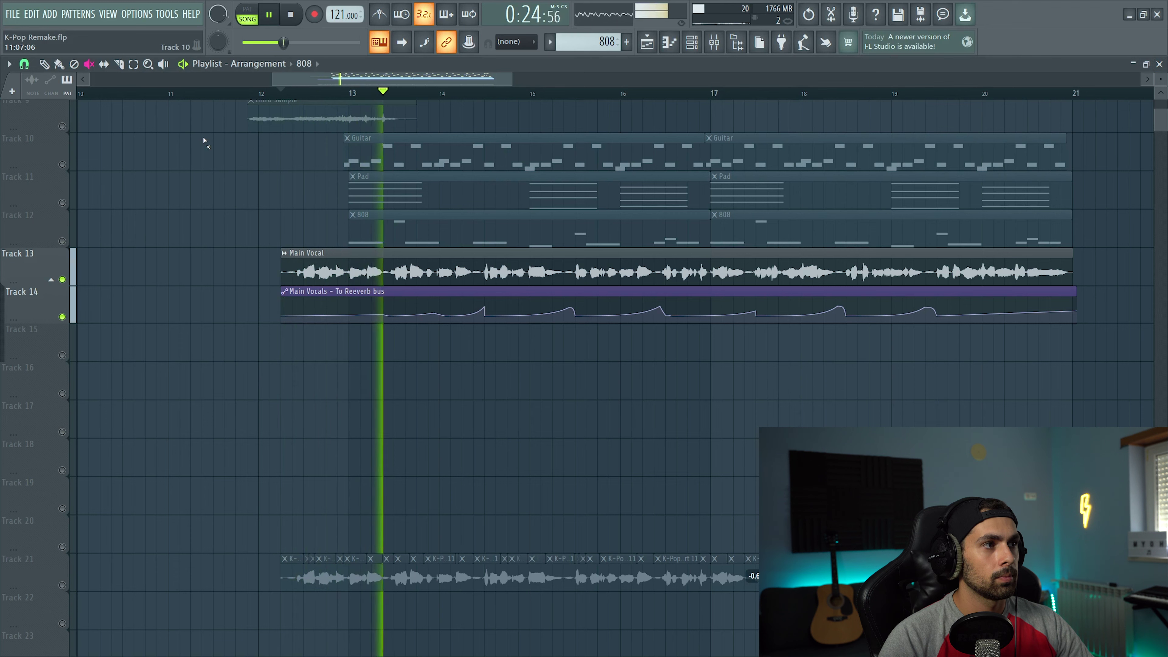
scroll(83, 261, "up", 4)
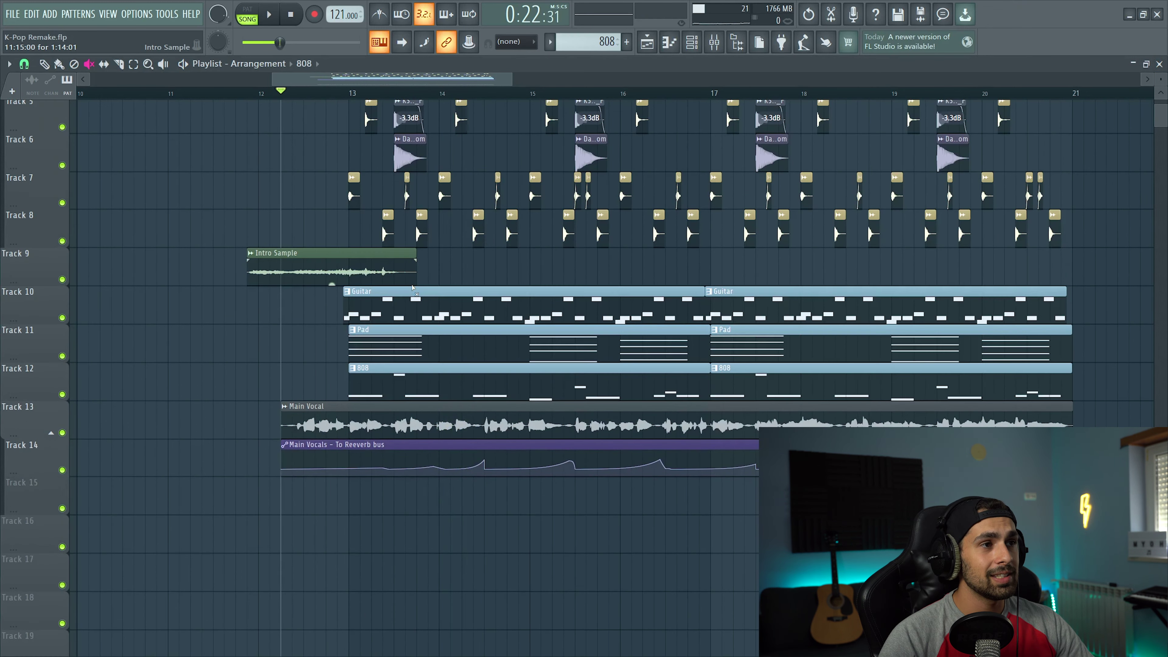
scroll(419, 289, "up", 2)
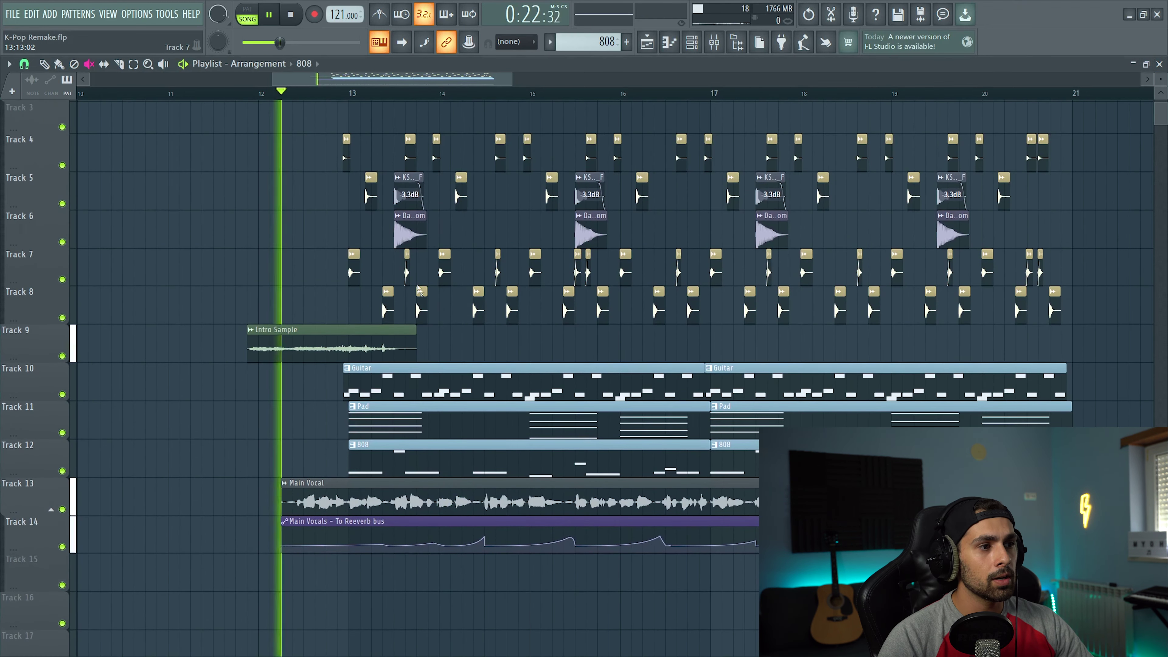
scroll(419, 289, "up", 1)
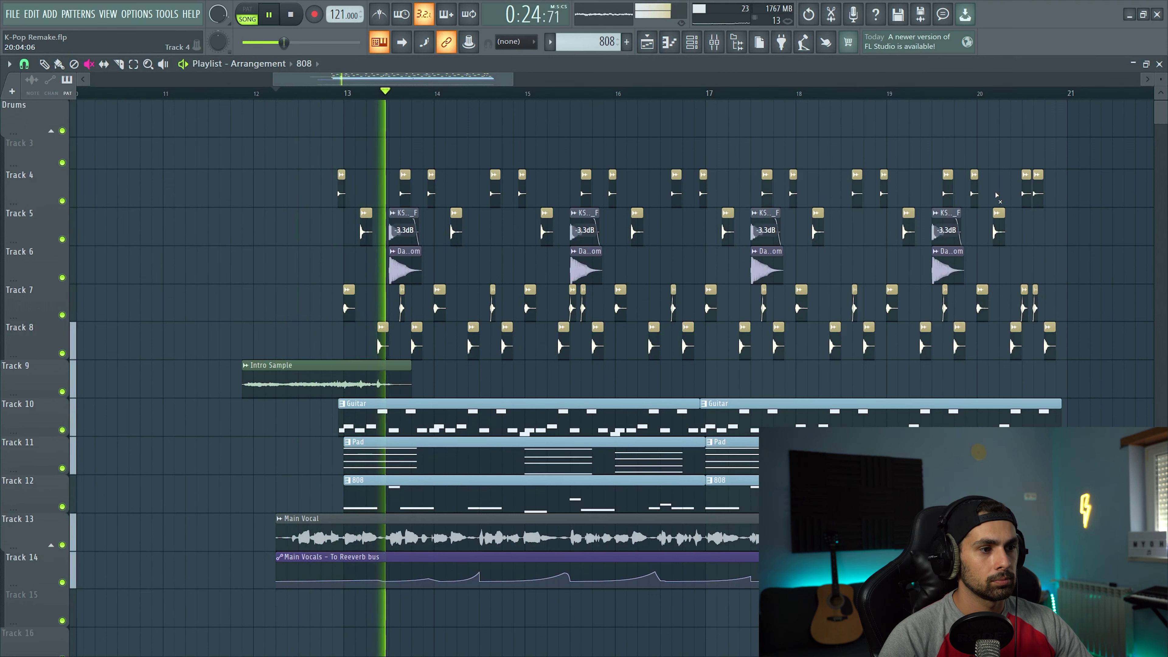
Step: Check the effects on Reverb Bus 2 in the mixer and replay the full arrangement from the playlist
scroll(998, 195, "down", 1)
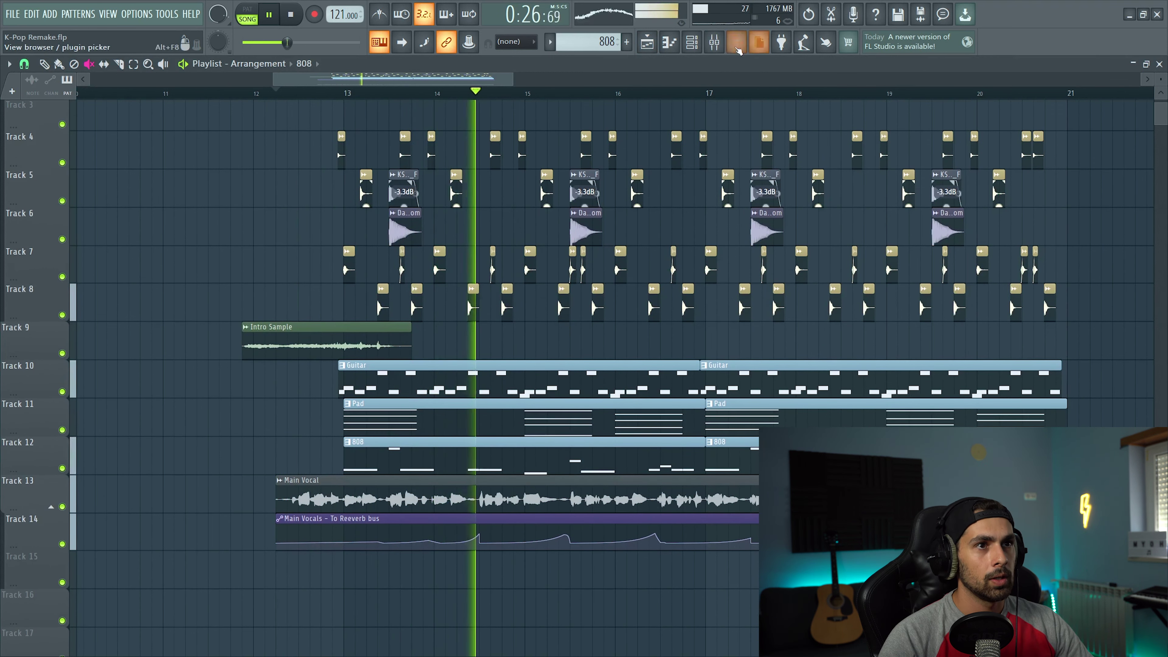
key("space")
key("F9")
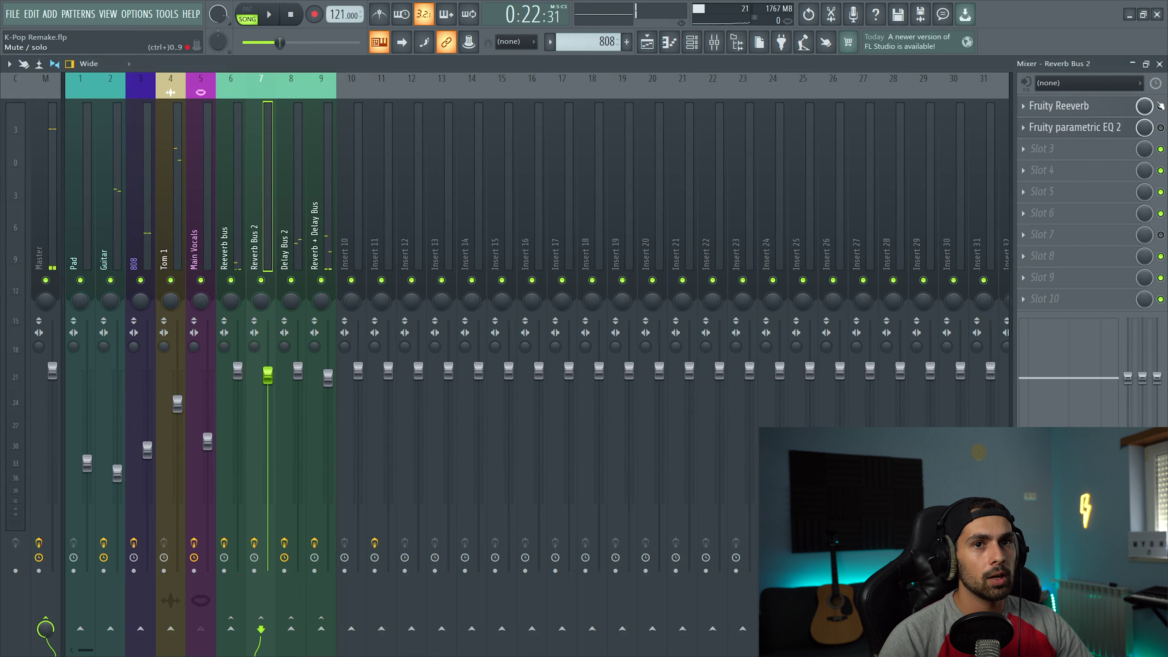
left_click(1159, 63)
key("space")
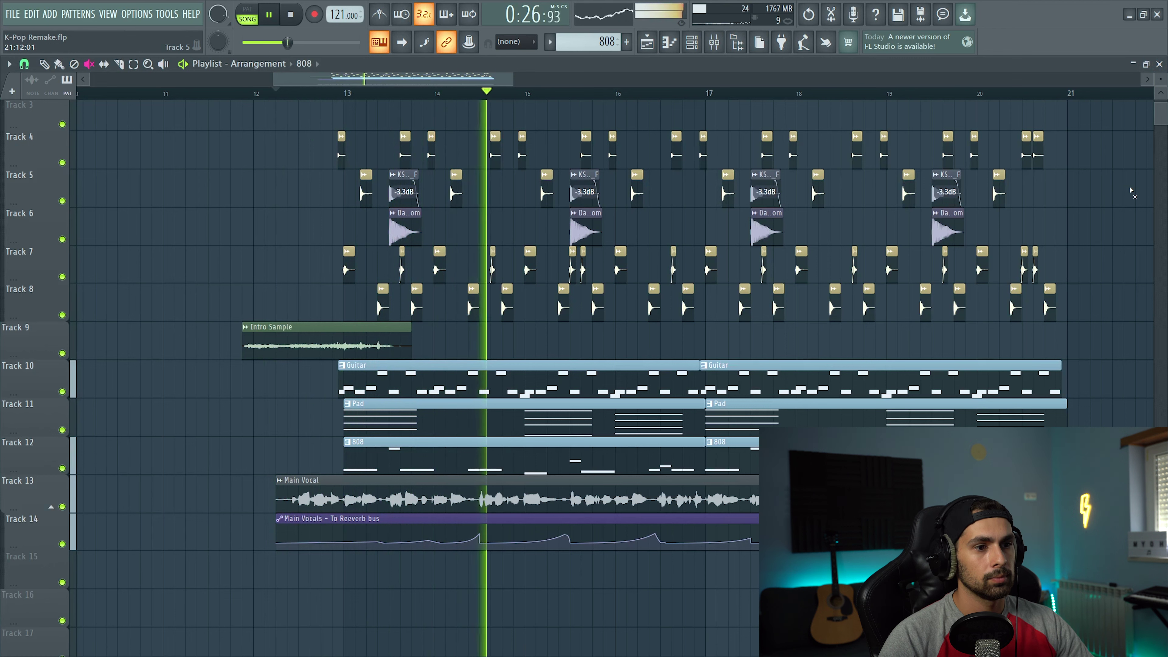
key("space")
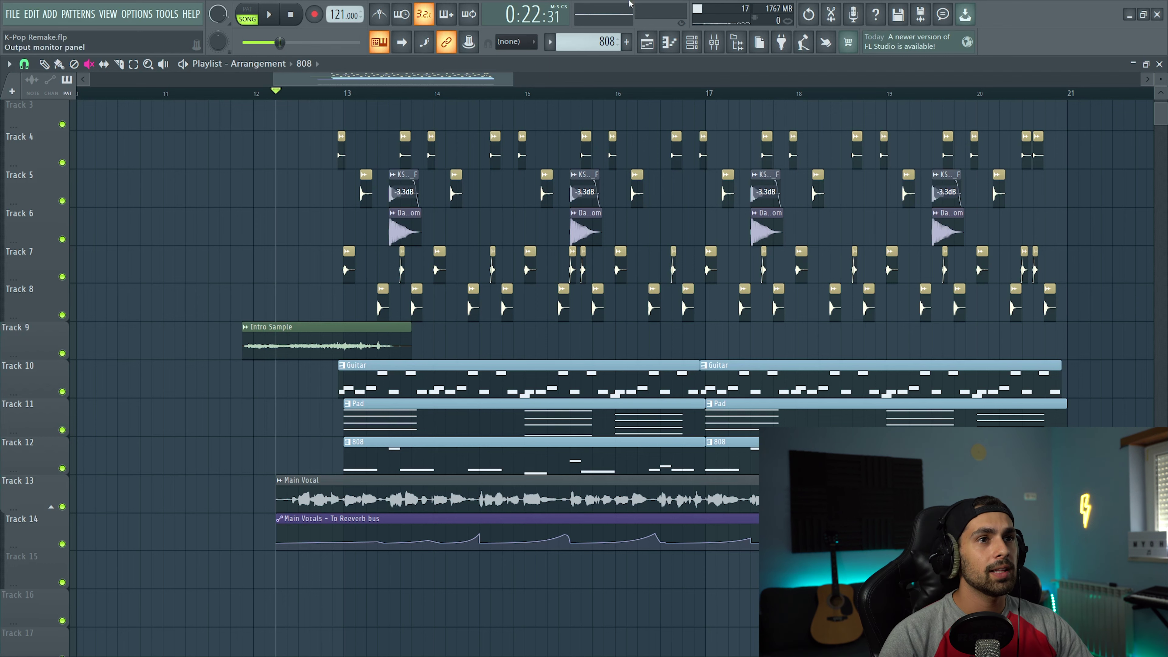
Step: Isolate Main Vocals and Reeverb bus in the mixer, and inspect the bus's FabFilter Pro-R settings
left_click(714, 42)
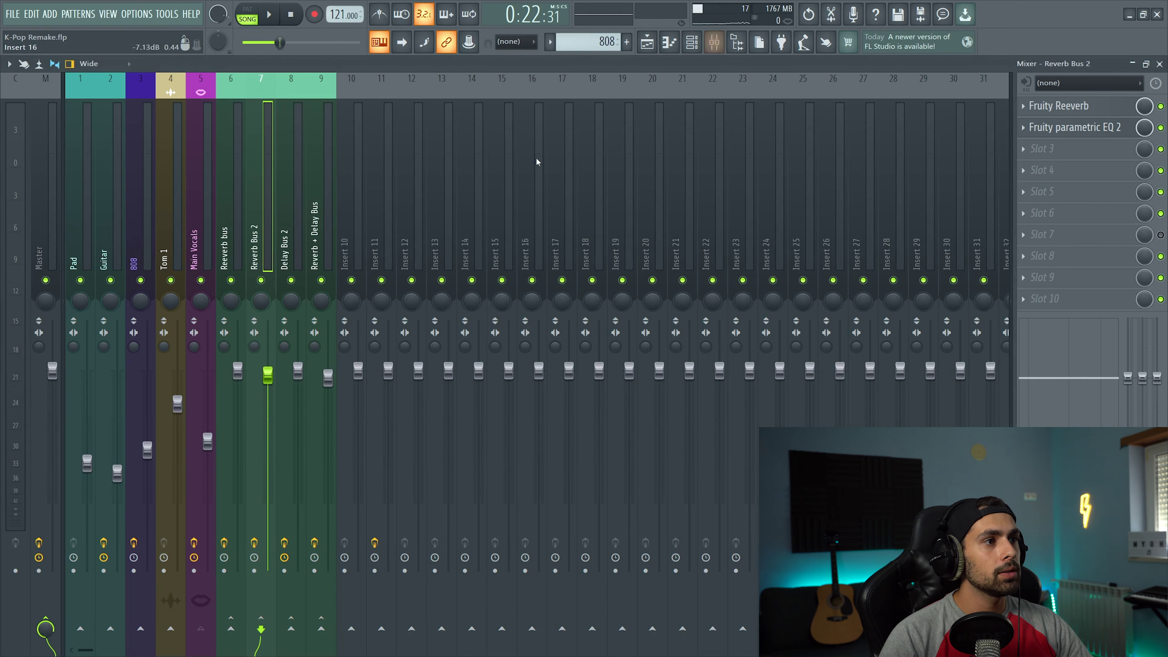
left_click(209, 233)
left_click(230, 194)
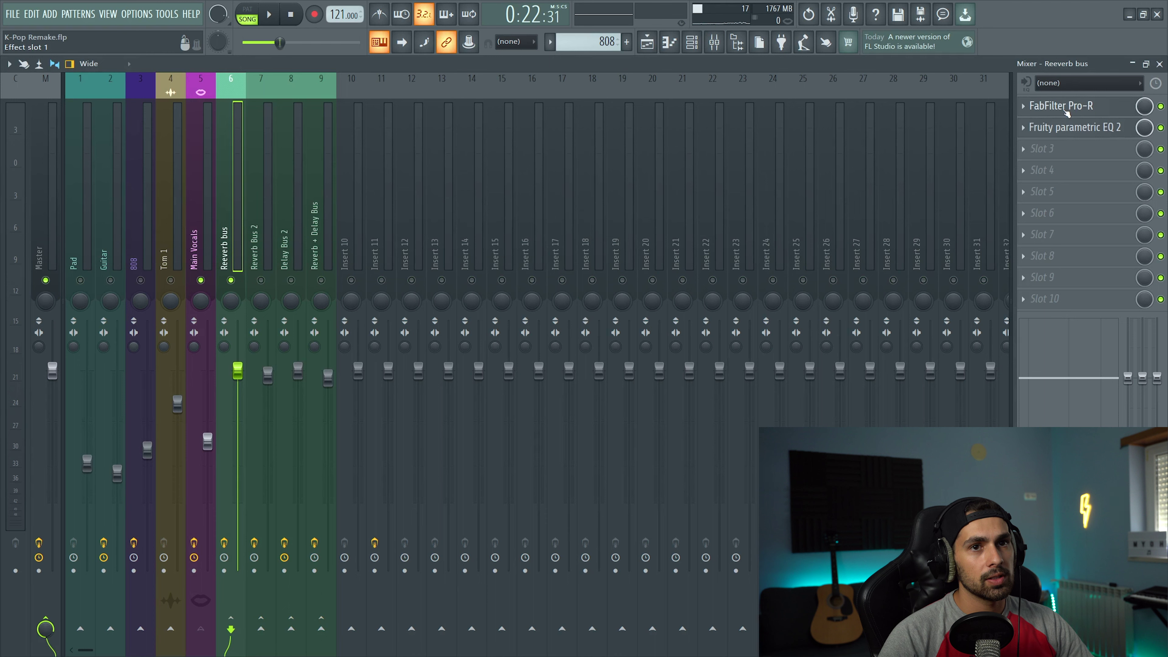
left_click(1062, 107)
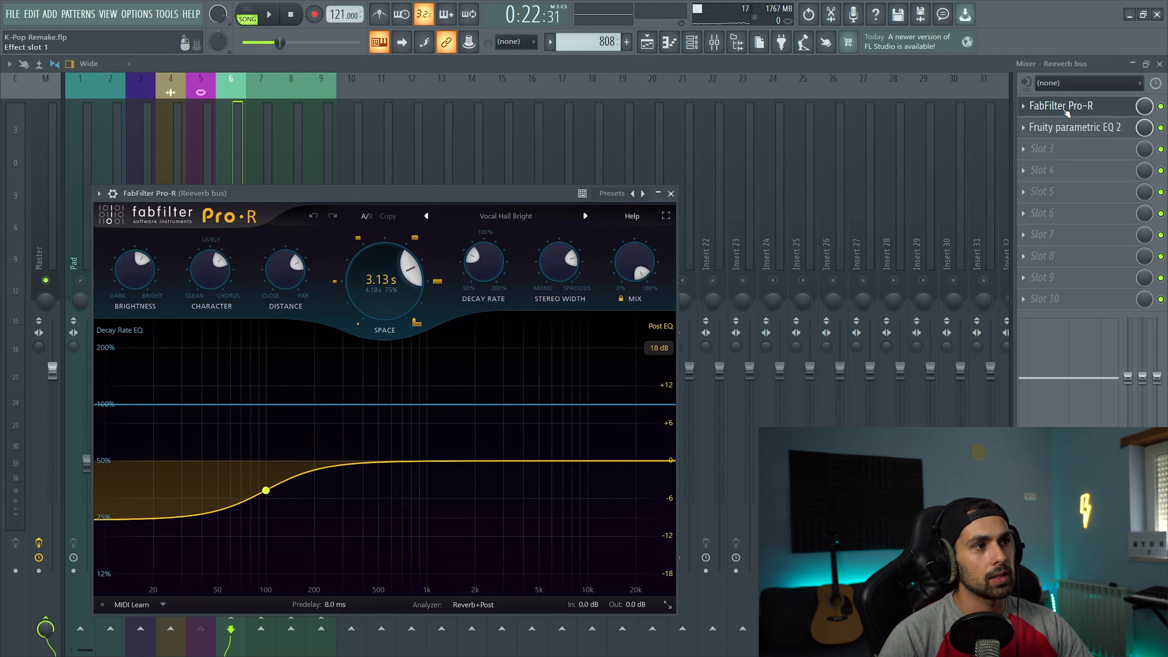
left_click(671, 194)
key("F9")
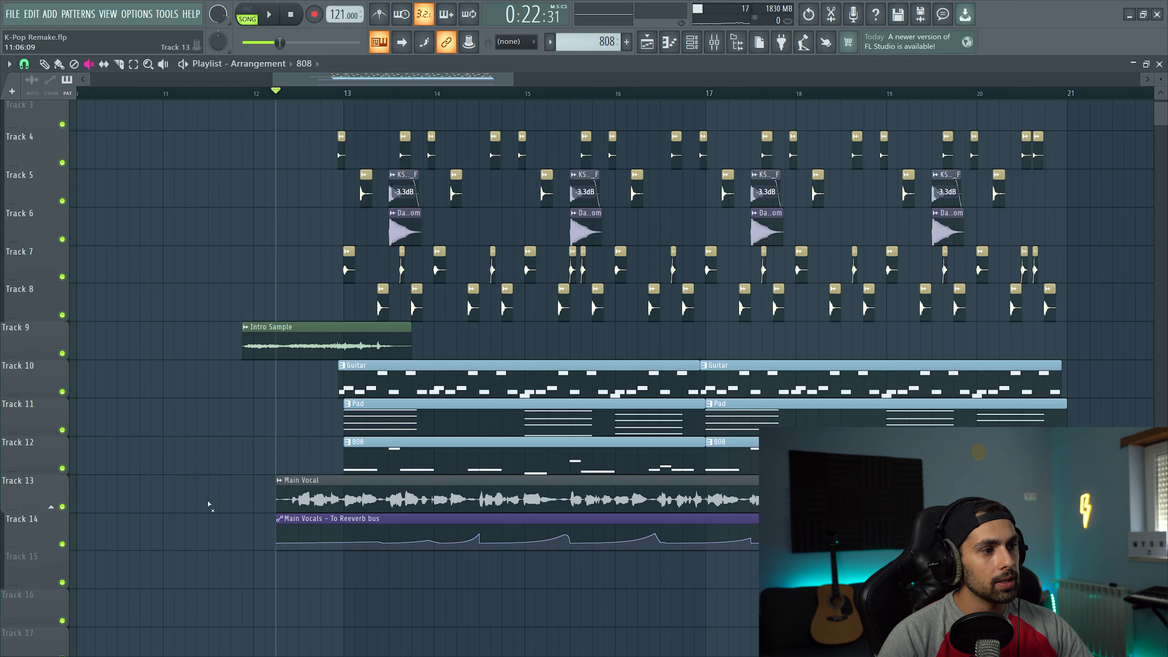
Step: Solo the Main Vocal track together with its Reeverb bus automation in the playlist and play it
left_click(62, 506, "ctrl")
key("space")
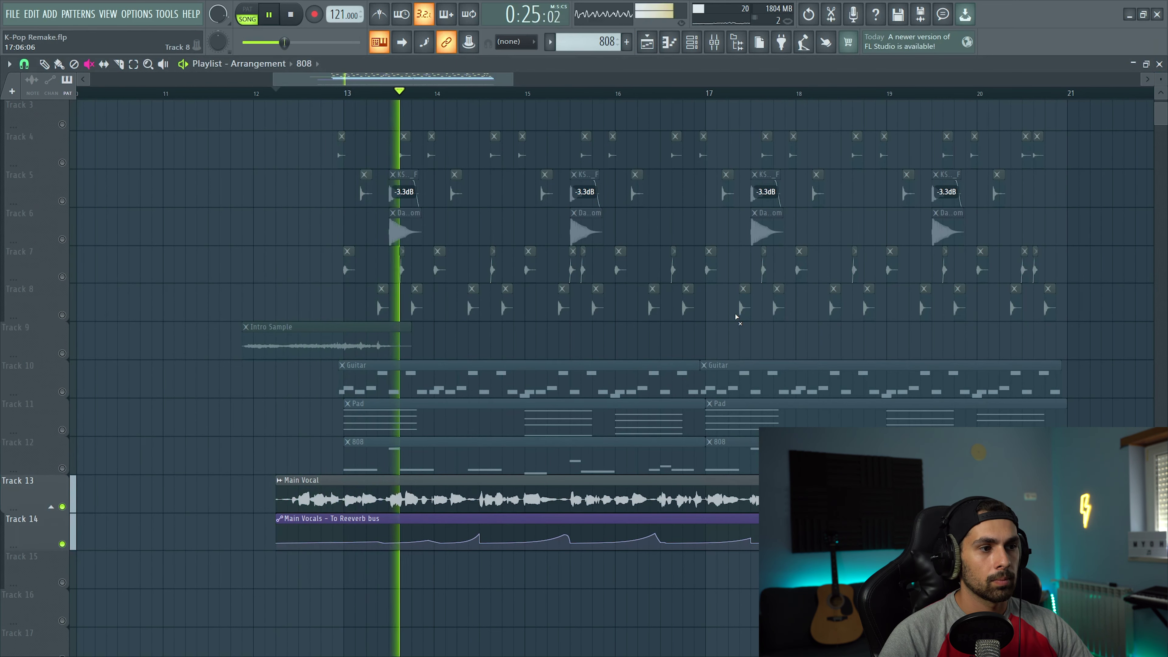
key("space")
Step: Enlarge playlist Track 14 to examine the Main Vocals - To Reeverb bus automation curve
scroll(270, 443, "down", 4)
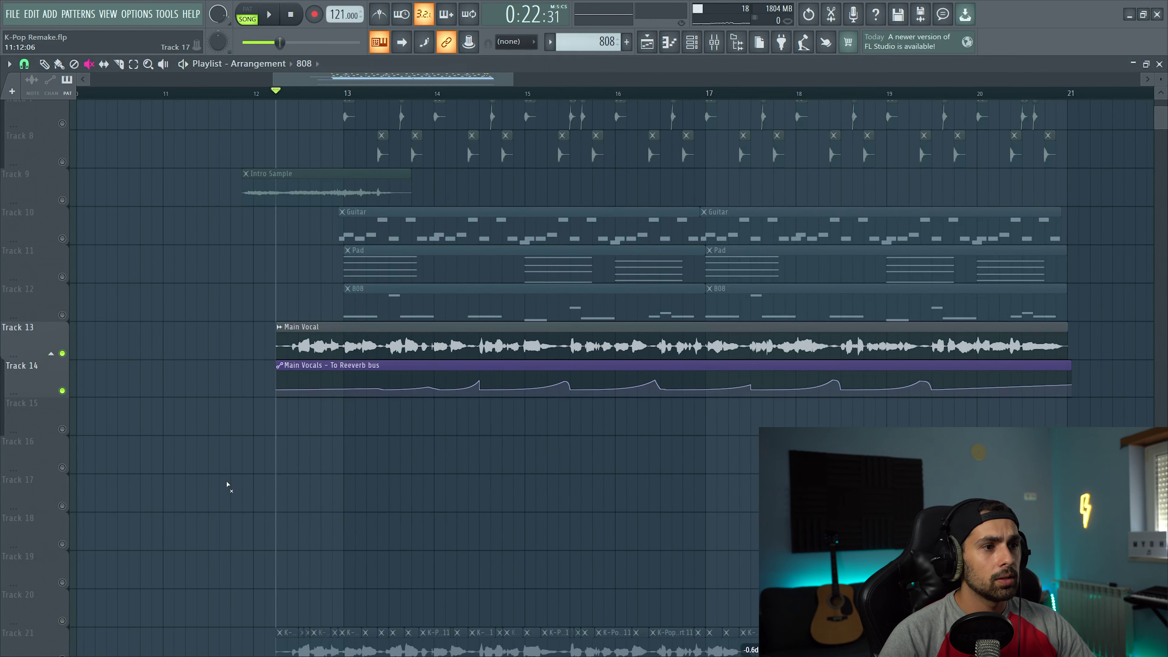
left_click_drag(21, 392, 20, 478)
scroll(294, 428, "up", 2)
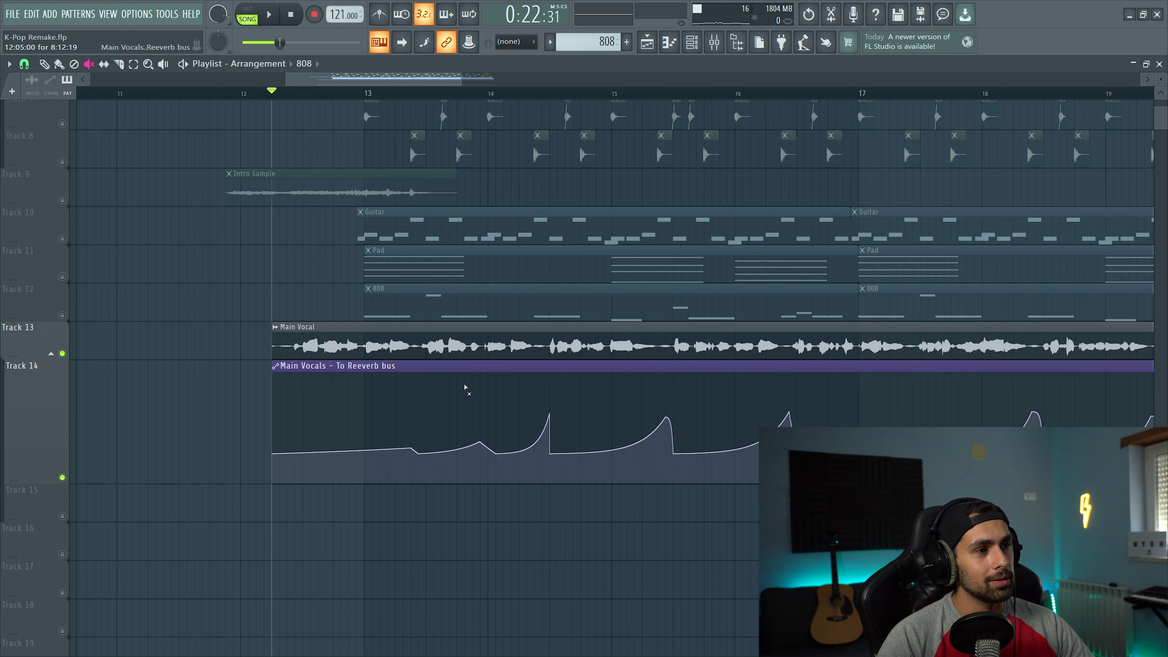
Step: Enable Delay Bus 2 and reorder the mixer buses so it follows Reeverb bus and Reverb Bus 2 comes last
key("F9")
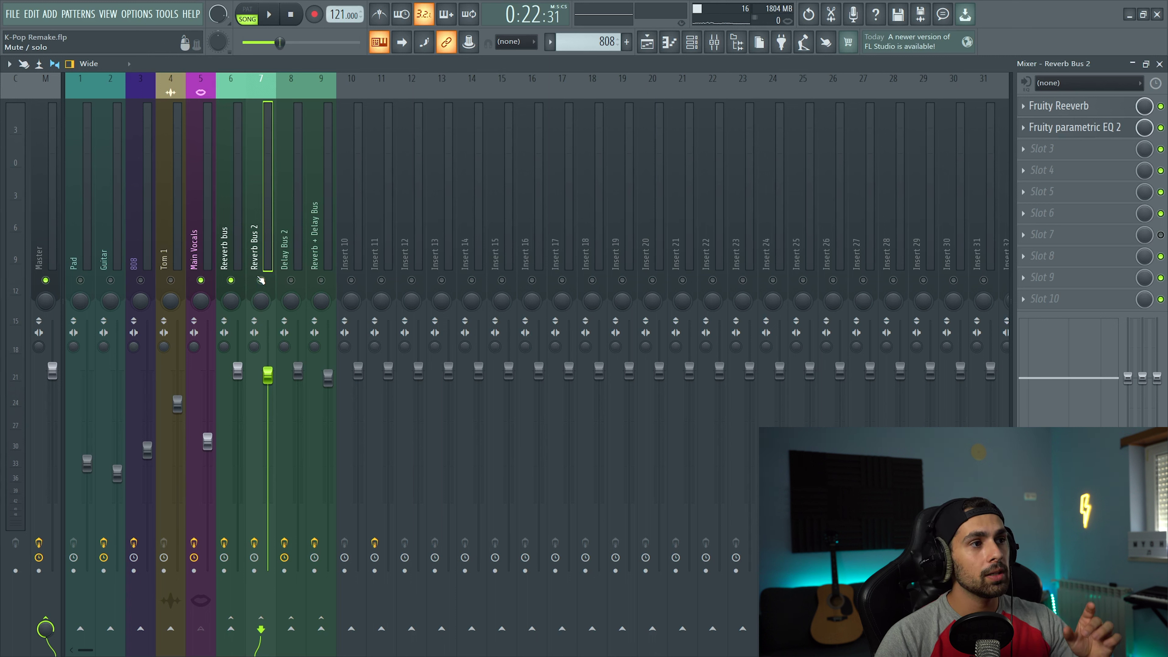
left_click(285, 241)
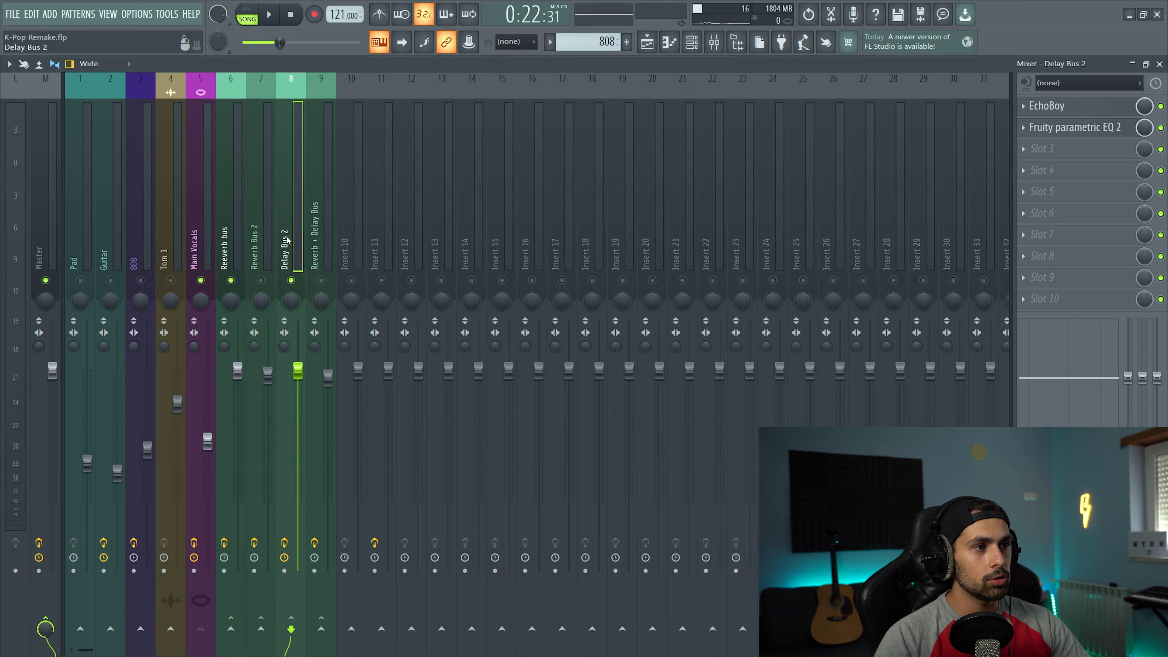
key("alt+Left")
key("Right")
key("Right")
key("alt+Left")
key("Left")
key("Right")
left_click(233, 251)
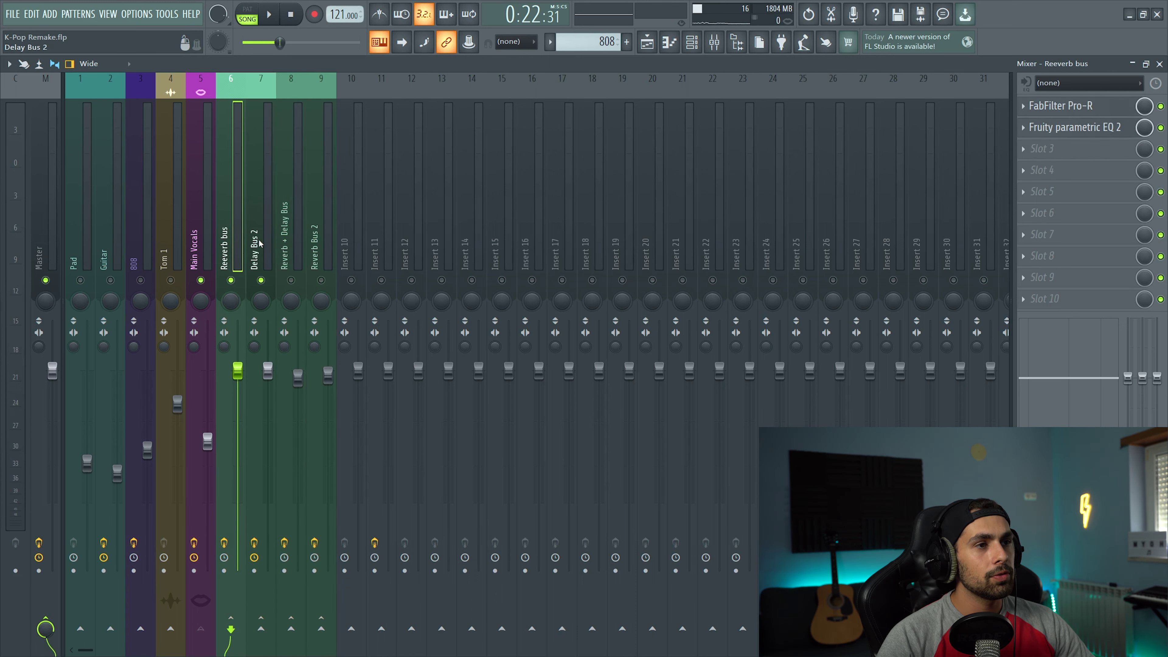
Step: Inspect EchoBoy on Delay Bus 2, mute Reeverb bus, and play Main Vocals with only the delay bus active
left_click(274, 217)
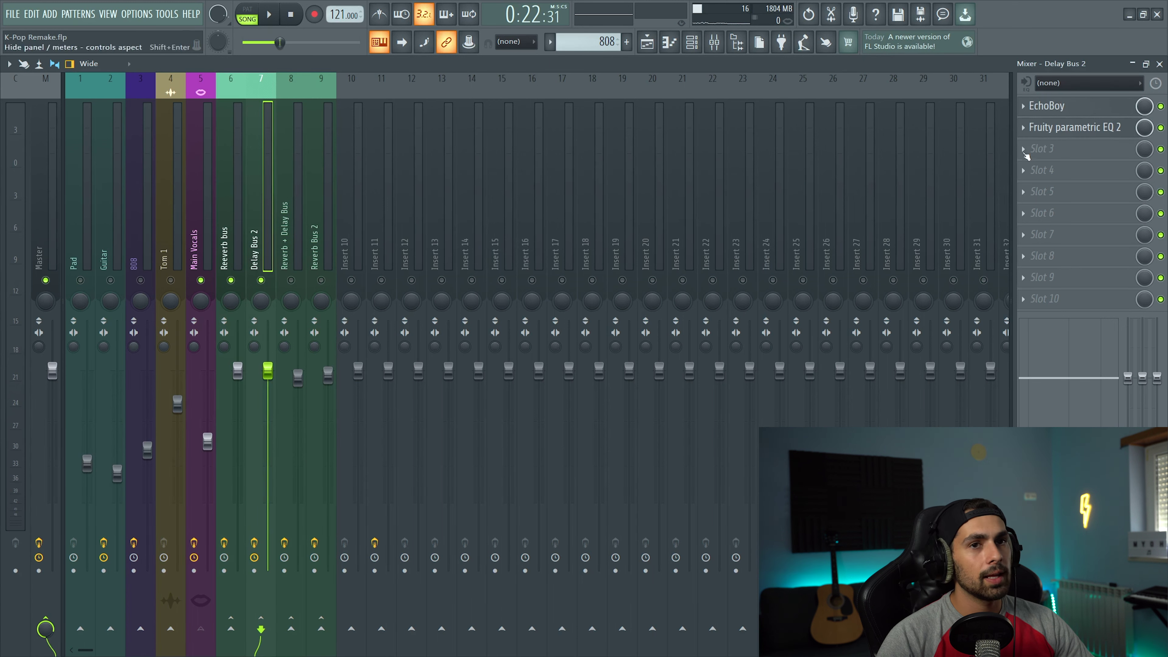
left_click(1071, 107)
left_click(428, 135)
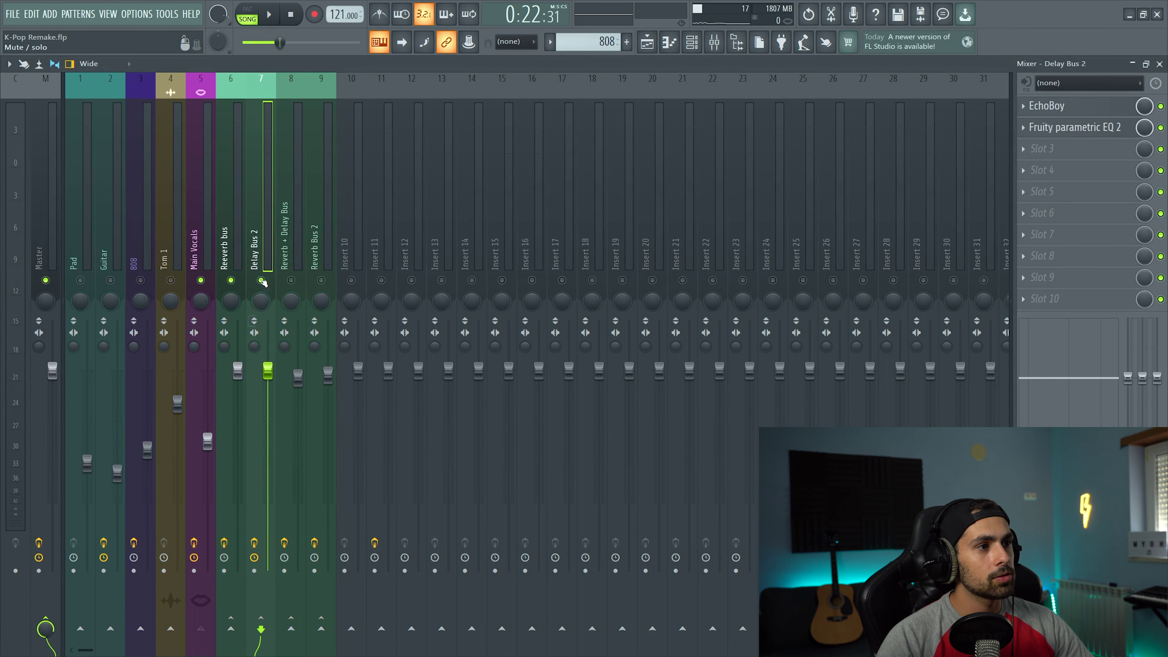
left_click(201, 281)
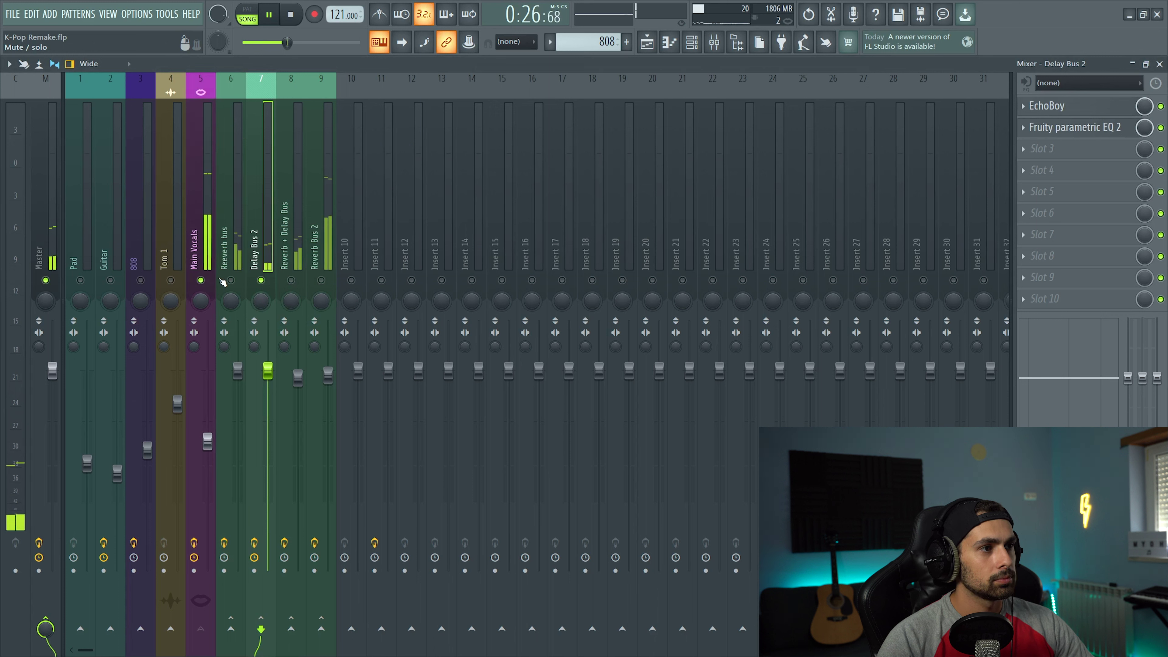
key("space")
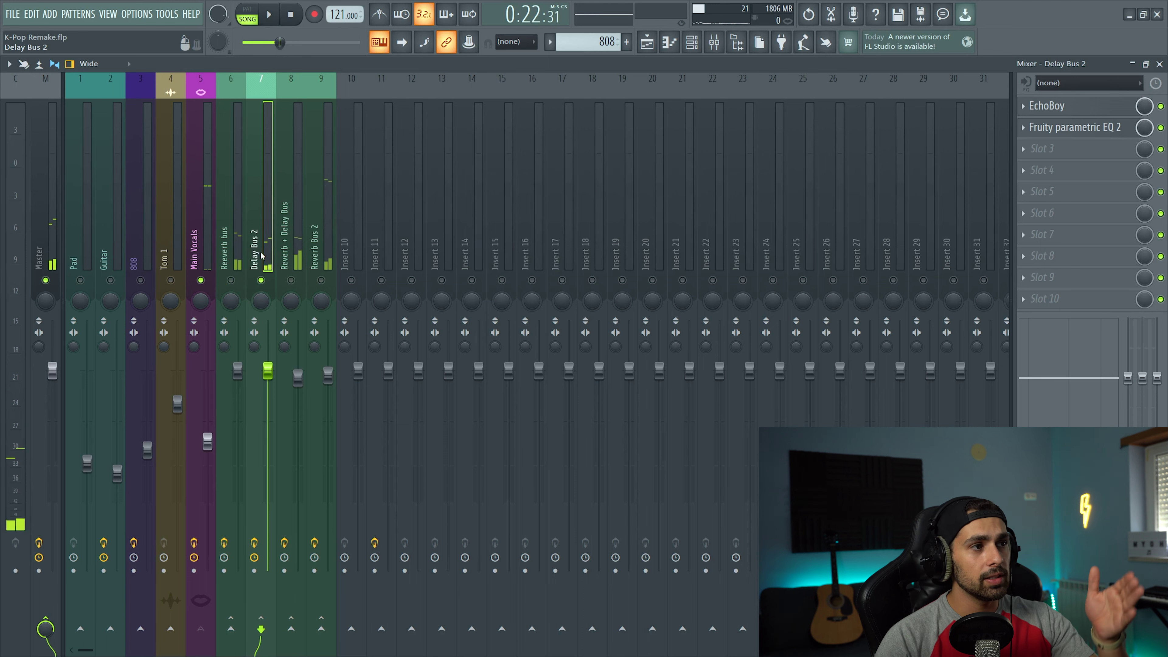
Step: Enable Reverb Bus 2 with its Fruity Reeverb and Fruity parametric EQ 2 bypassed, and play the vocals
key("F5")
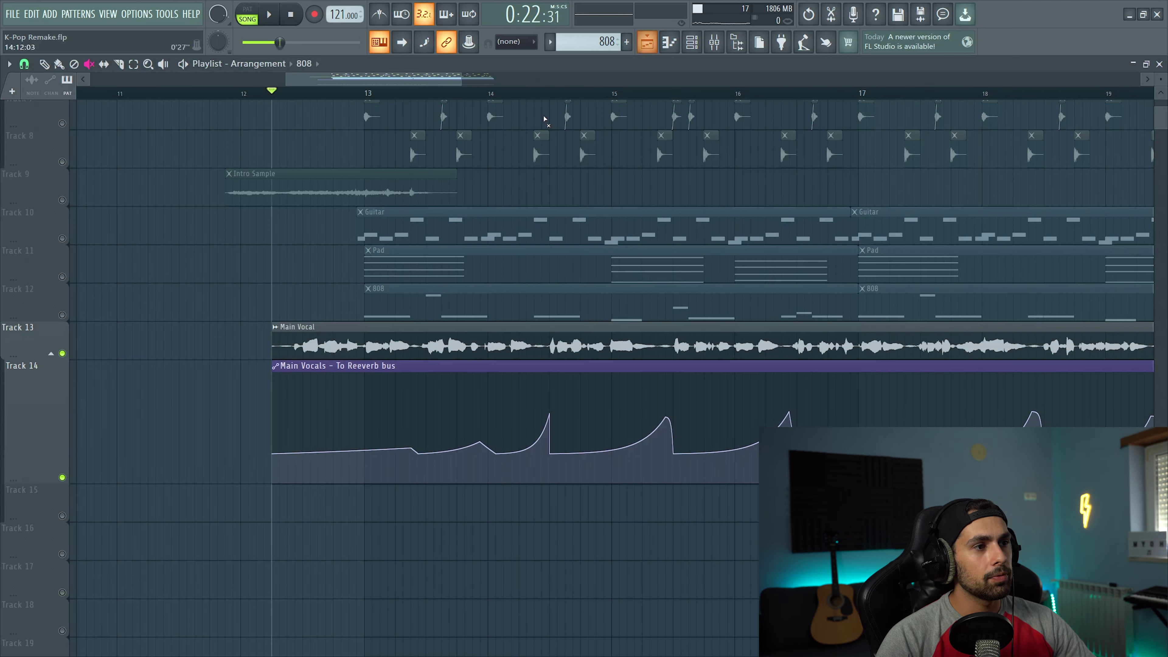
key("F9")
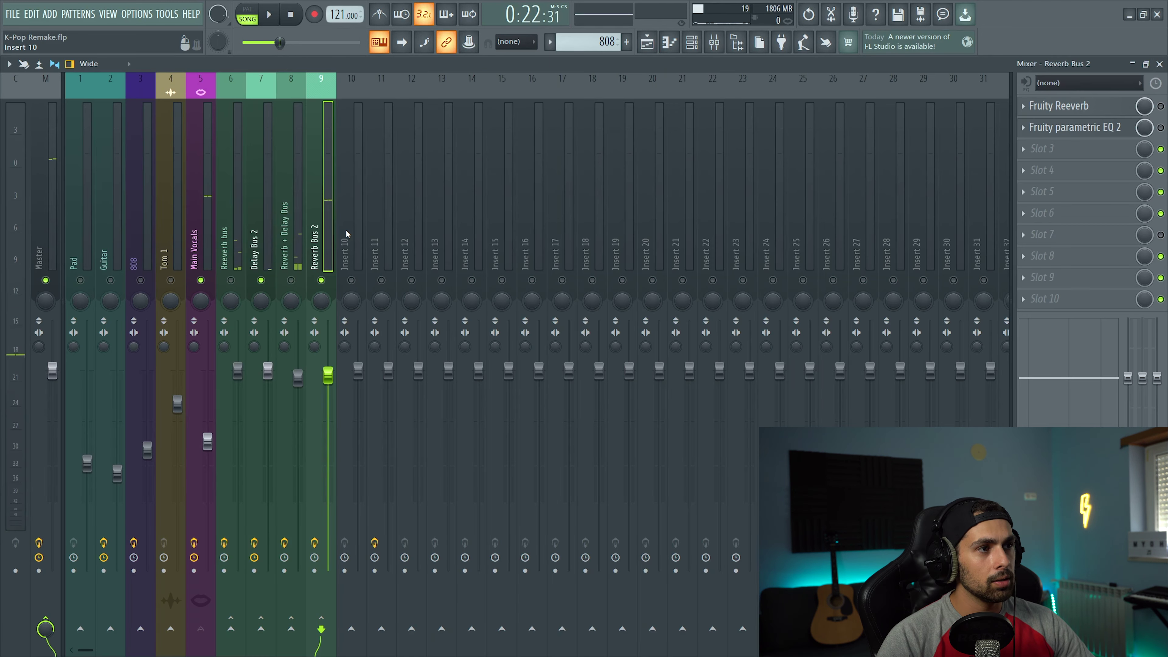
key("space")
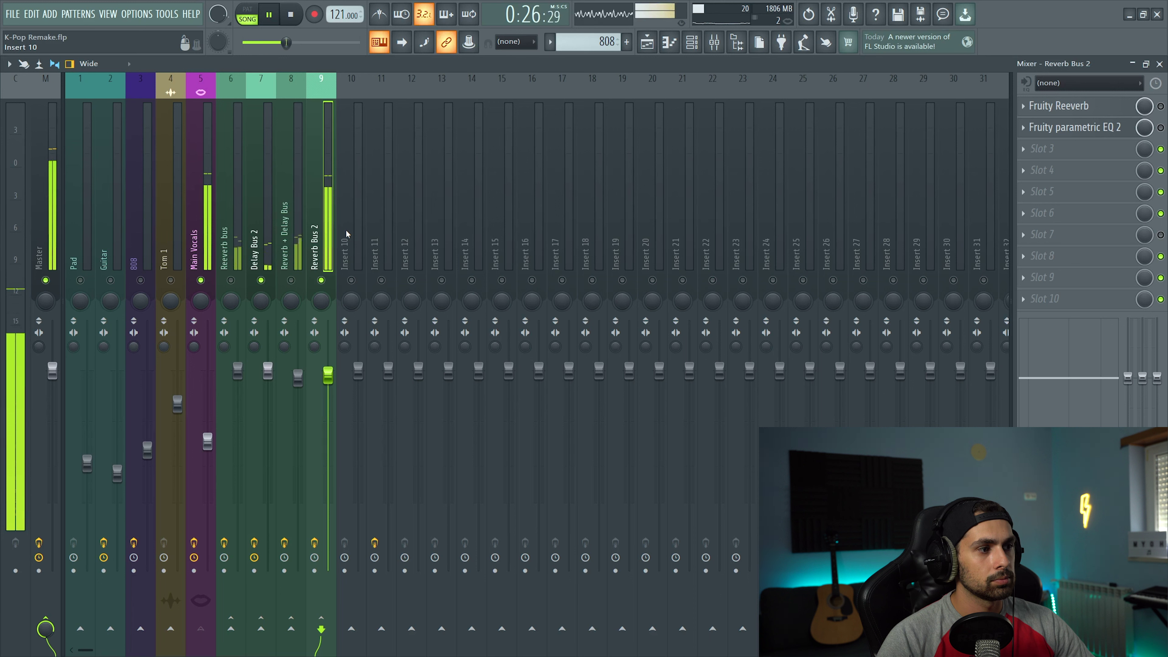
key("space")
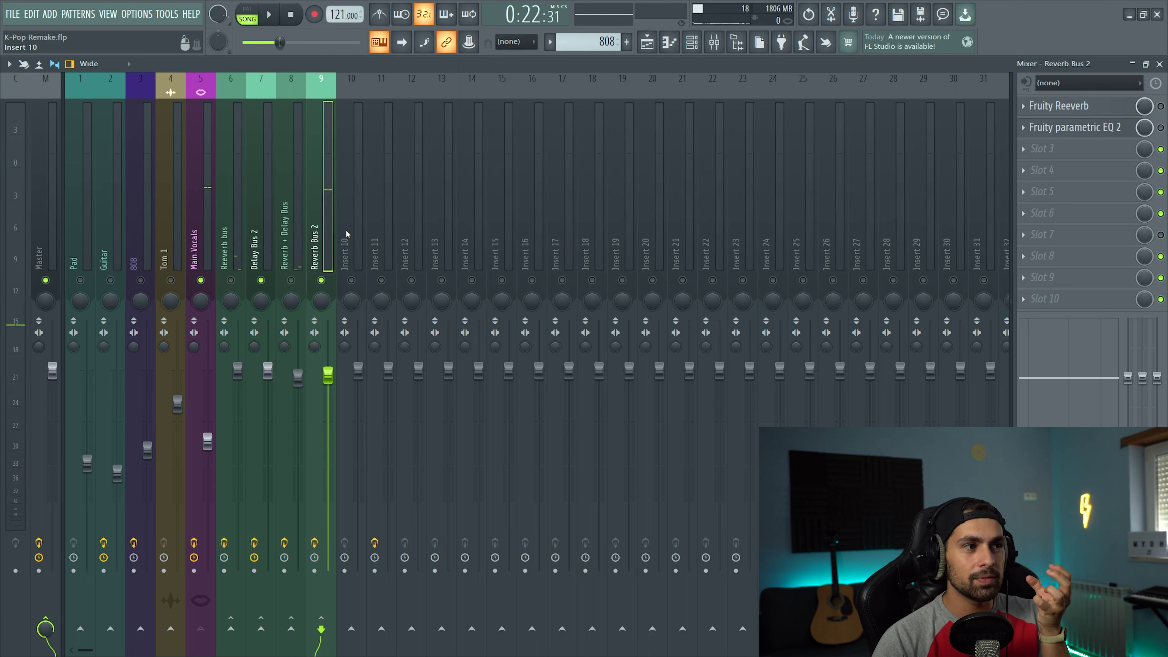
Step: Inspect SerumFX on Reverb + Delay Bus, leave it as the bus's only active effect, and play the vocals
left_click(282, 249)
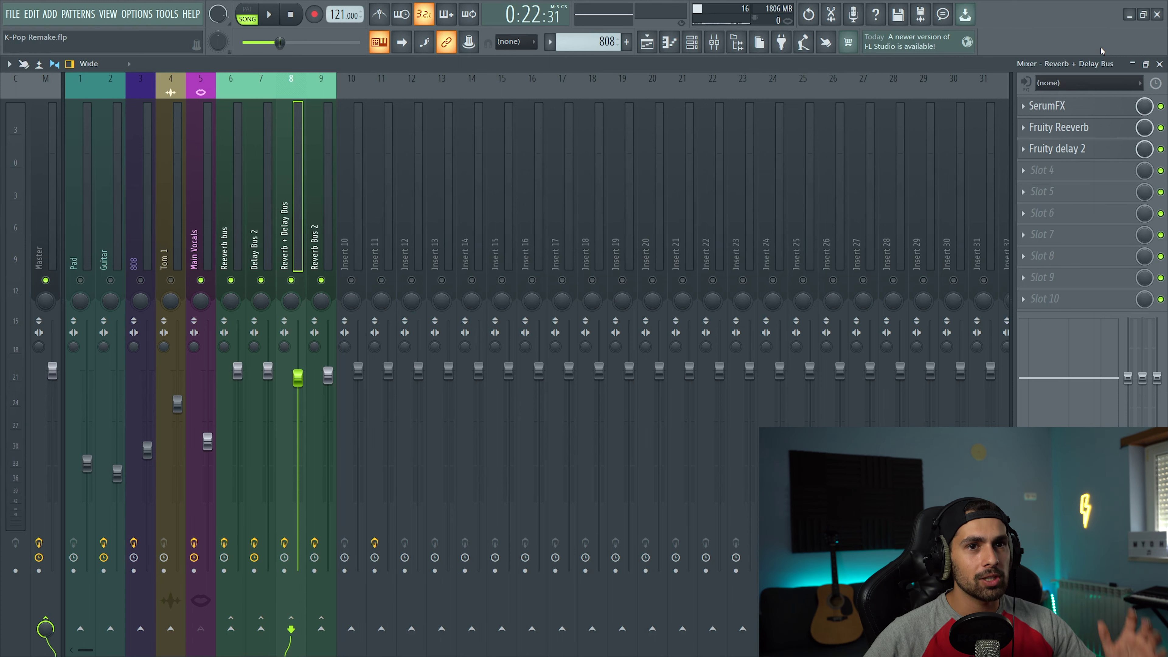
left_click(1053, 107)
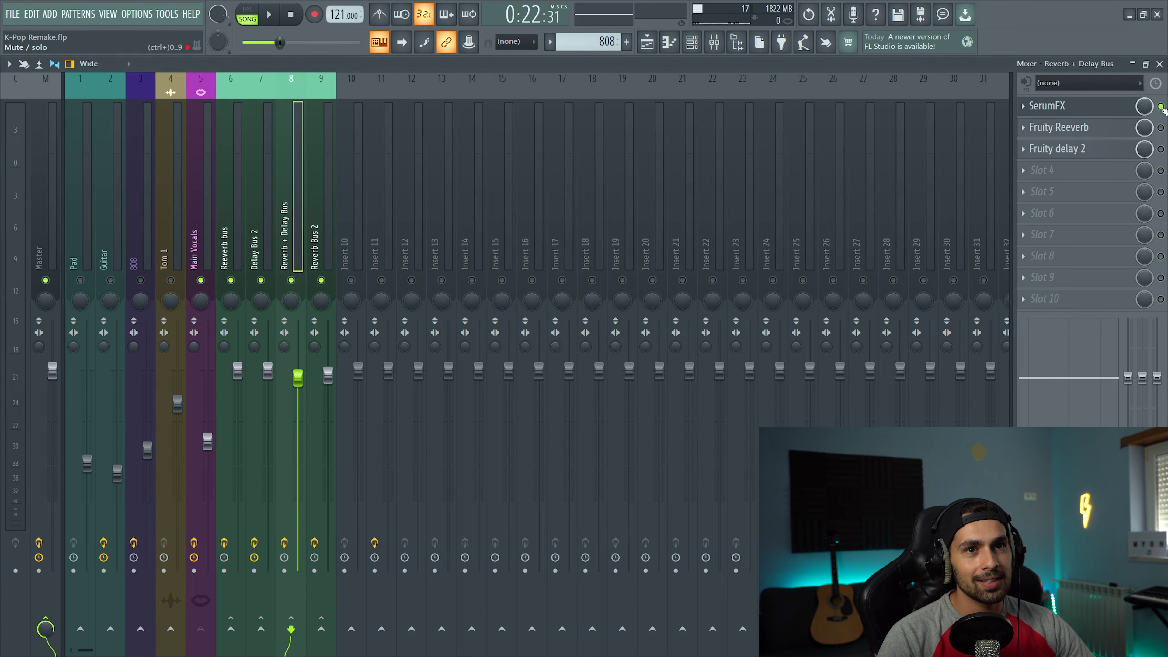
left_click(1084, 111)
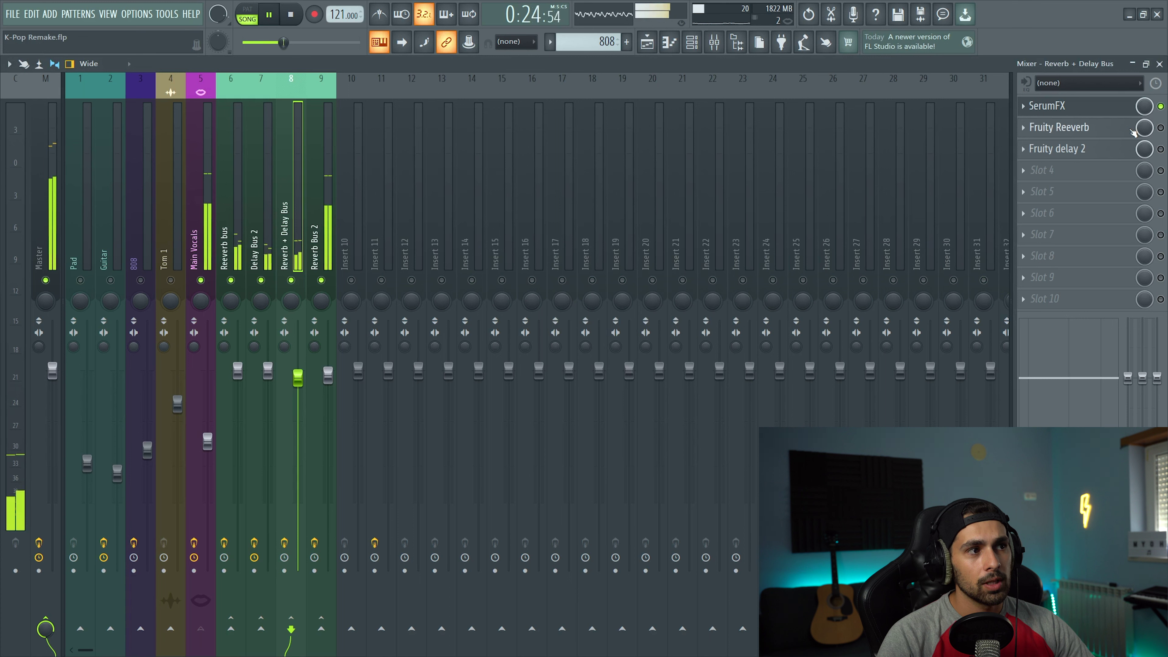
key("space")
Step: Mute Reeverb bus, Delay Bus 2 and Reverb Bus 2, keeping only Main Vocals and Reverb + Delay Bus active
left_click(261, 280)
left_click(231, 280)
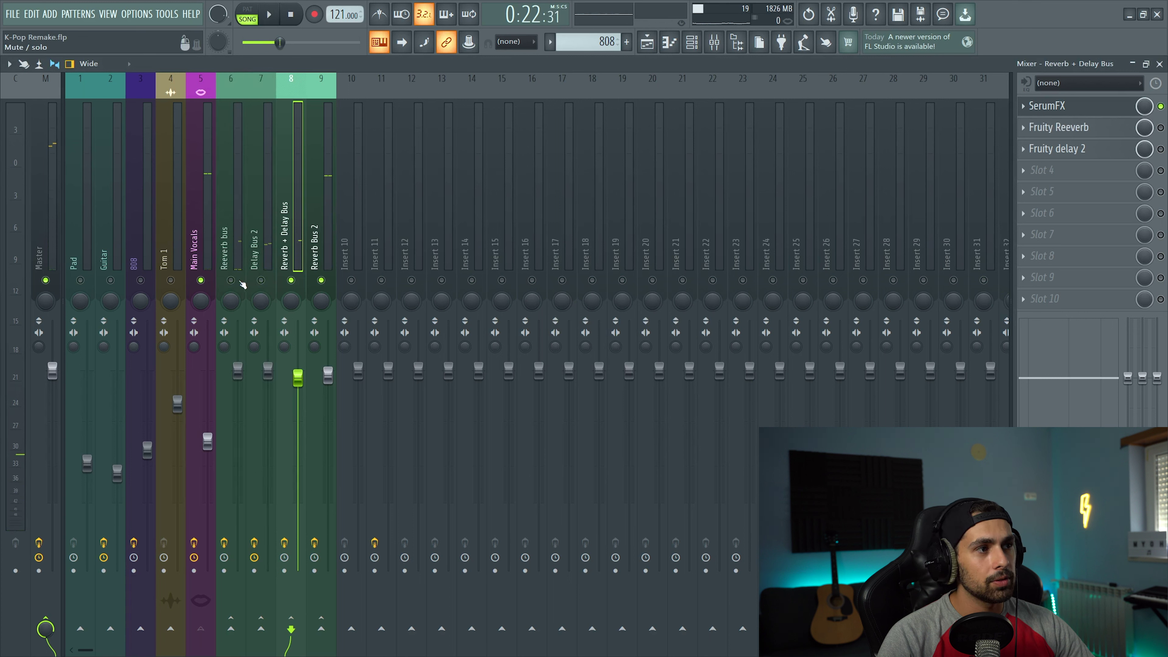
left_click(317, 255)
left_click(279, 266)
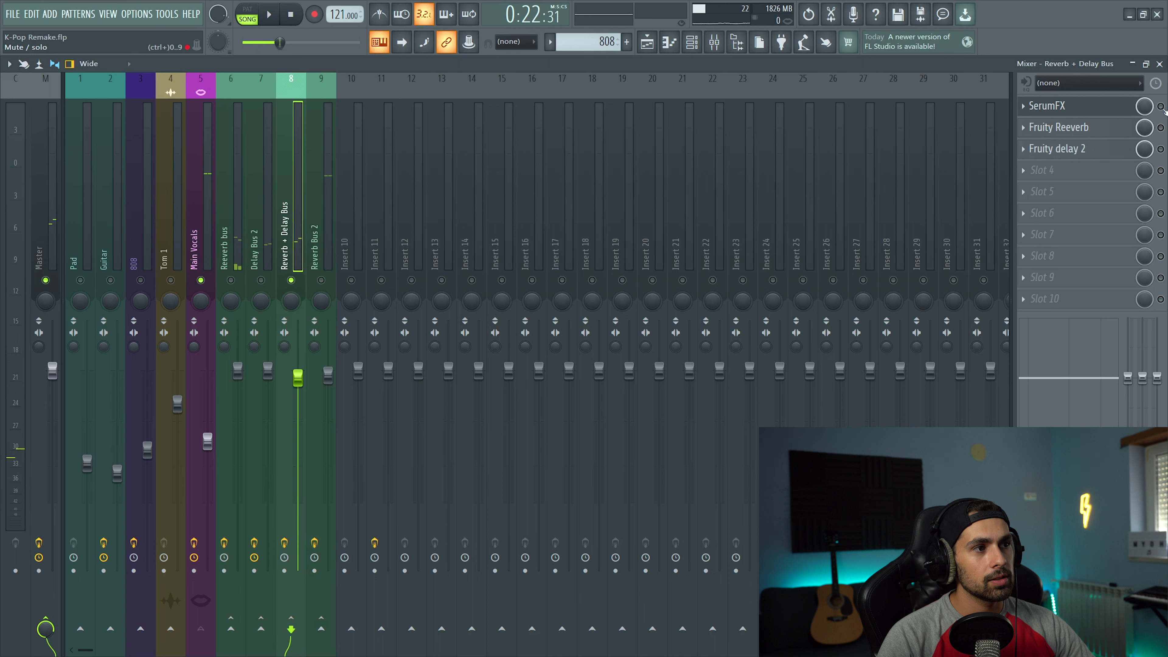
Step: Compare the vocals through Reverb + Delay Bus with SerumFX bypassed and with SerumFX enabled
key("space")
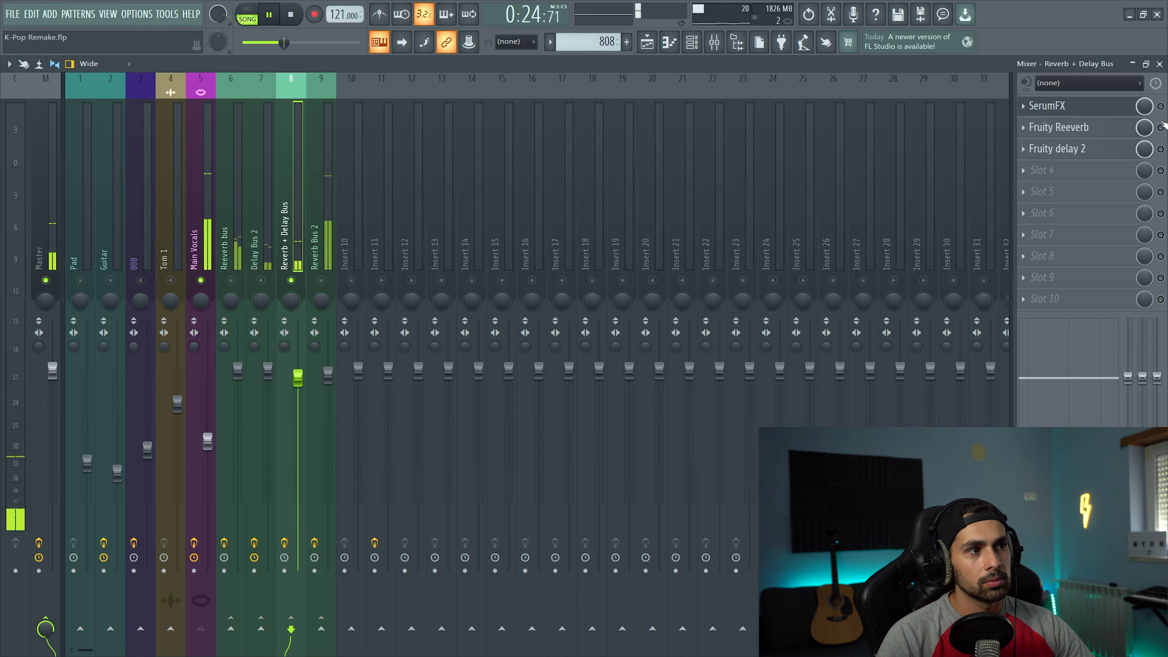
key("space")
key("space")
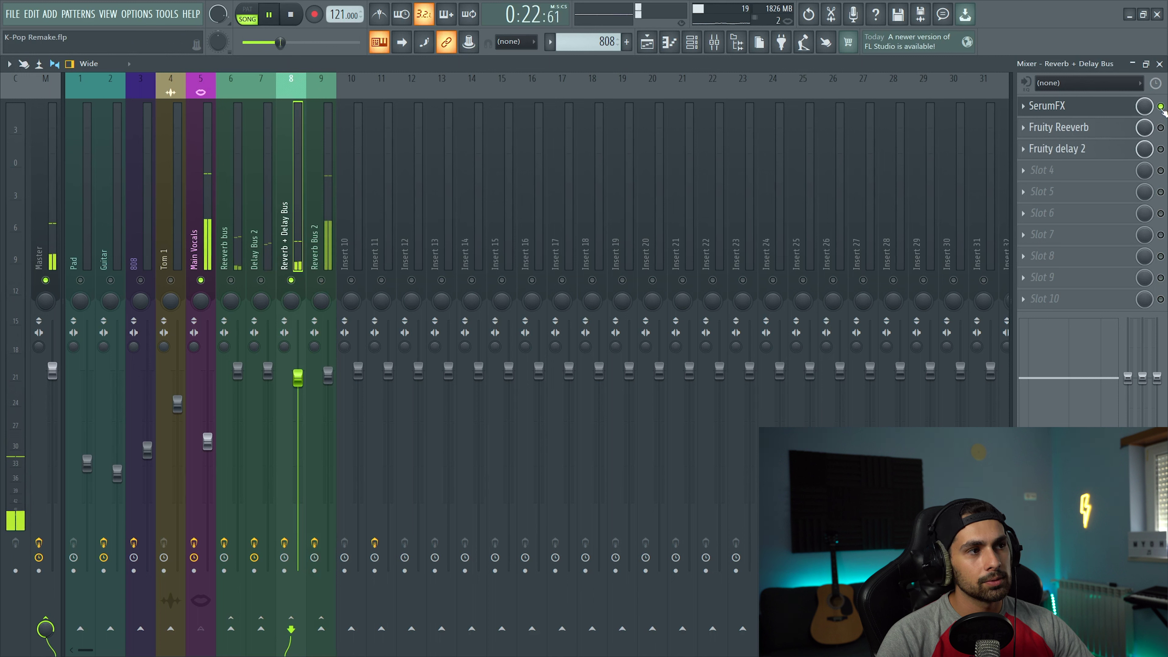
key("space")
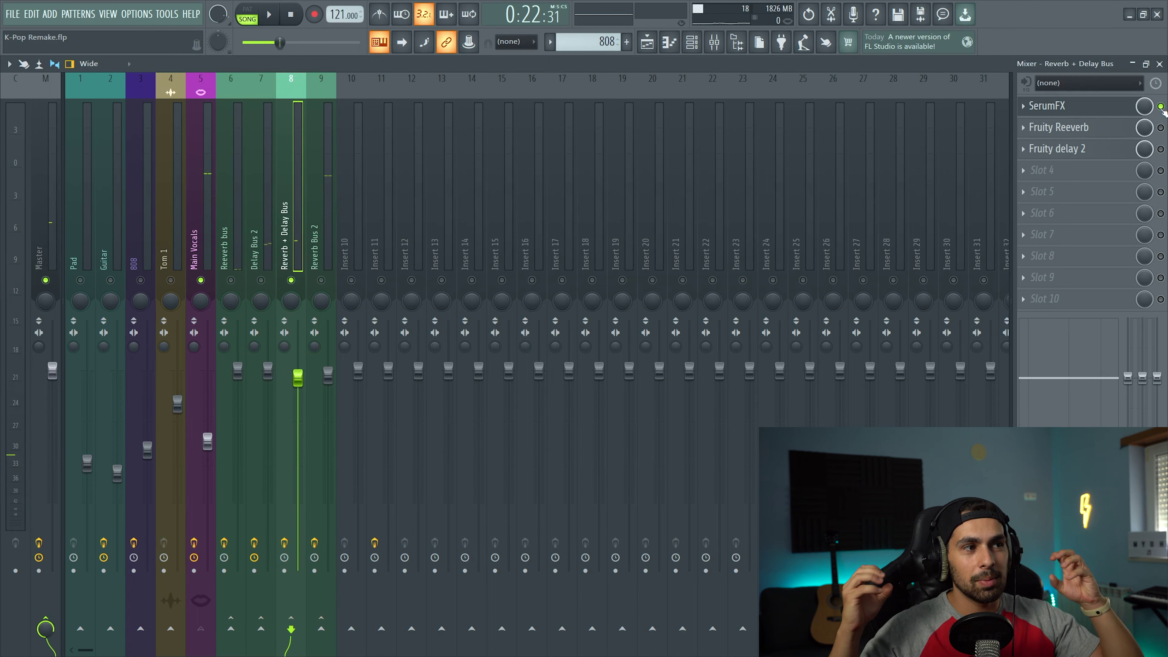
Step: Inspect Fruity Reeverb on Reverb + Delay Bus, enable it alongside SerumFX, and play the vocals
left_click(1052, 127)
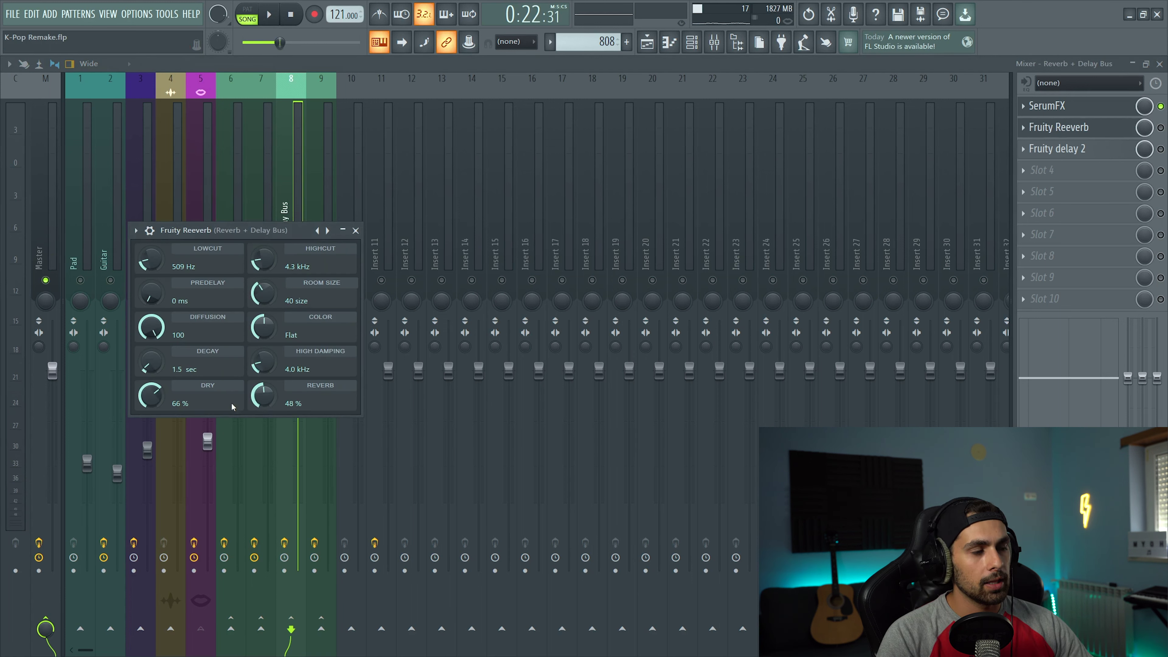
left_click(356, 231)
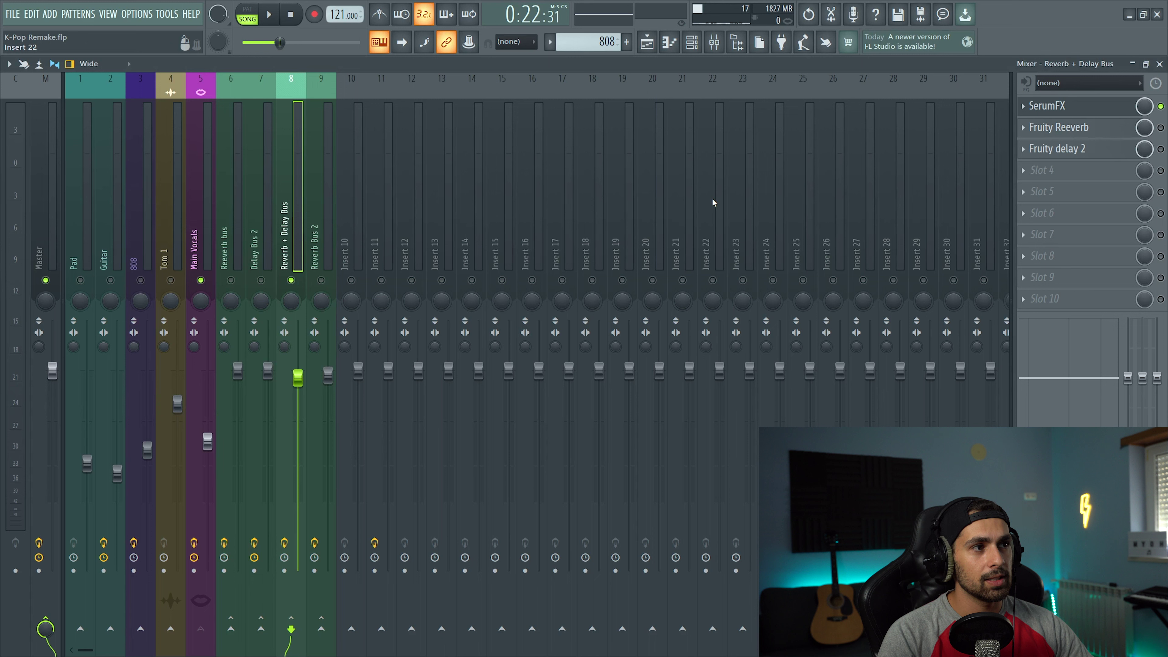
left_click(1161, 128)
key("space")
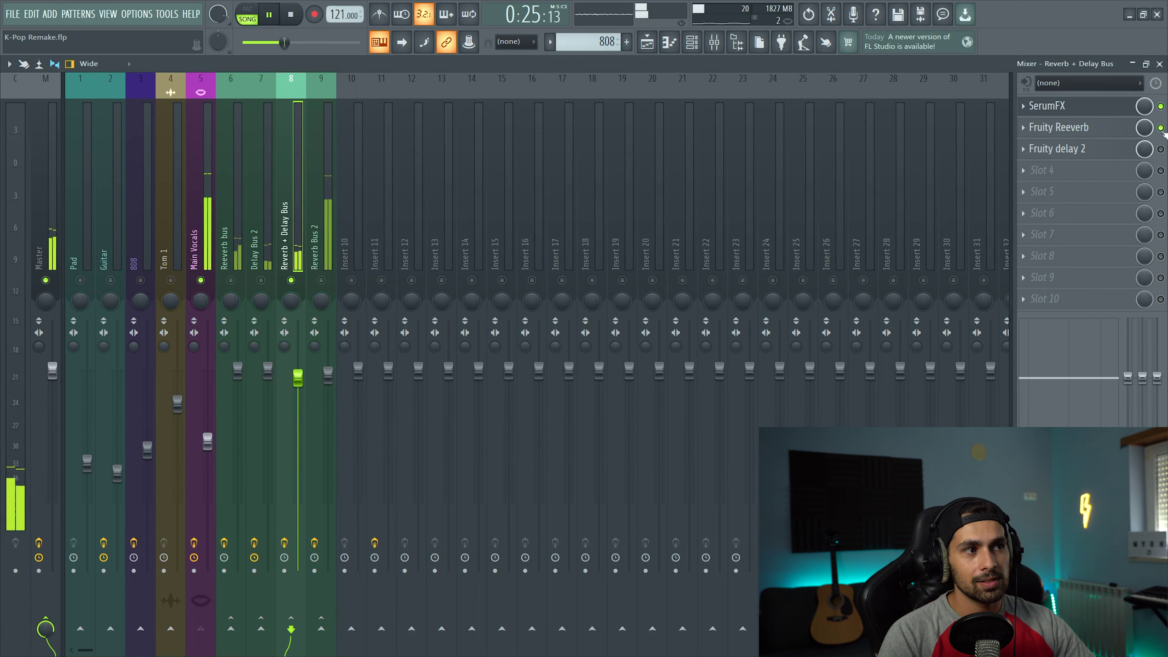
key("space")
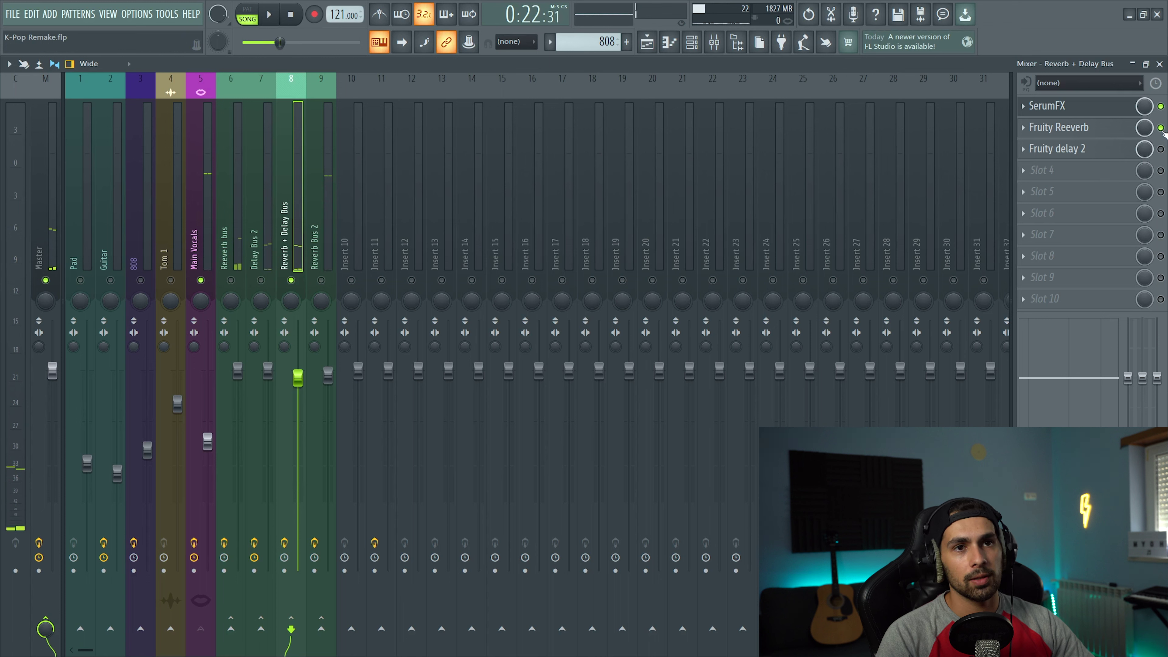
Step: Inspect Fruity delay 2 on Reverb + Delay Bus, enable it alongside the other two effects, and play the vocals
left_click(1090, 149)
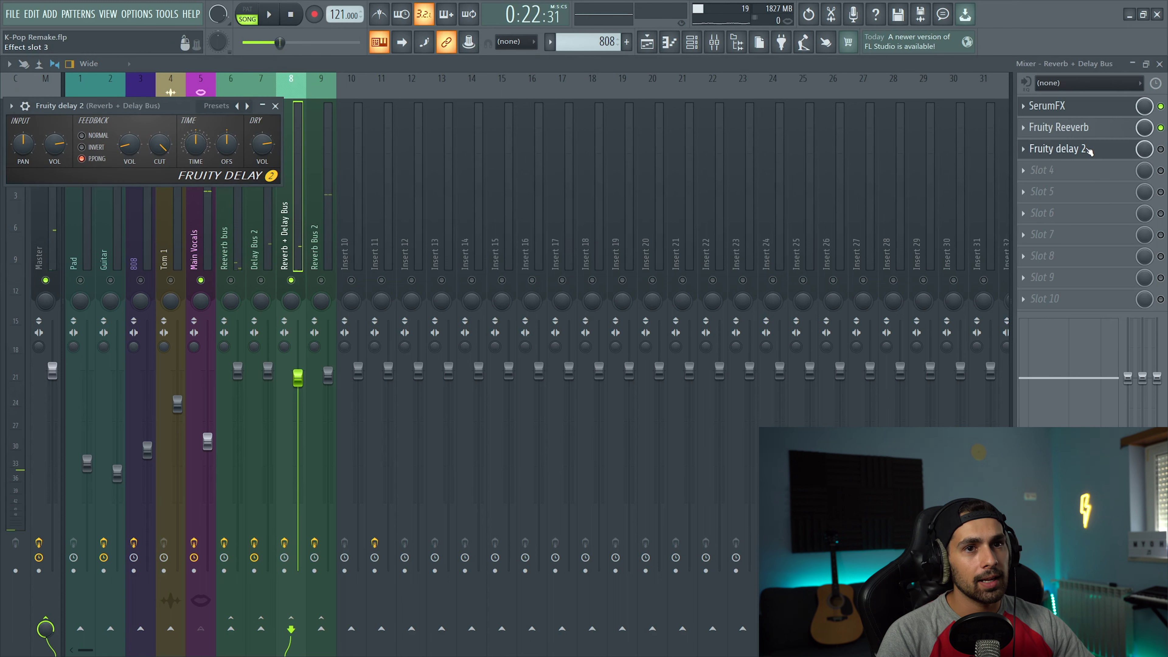
left_click(1161, 149)
left_click(1111, 151)
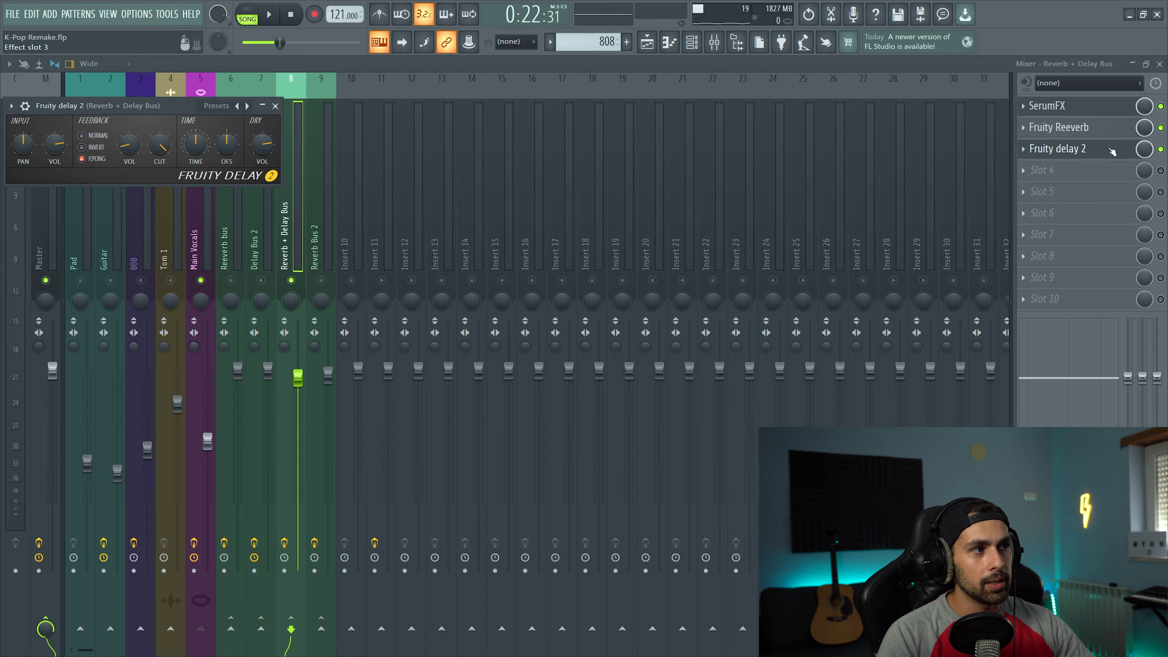
key("space")
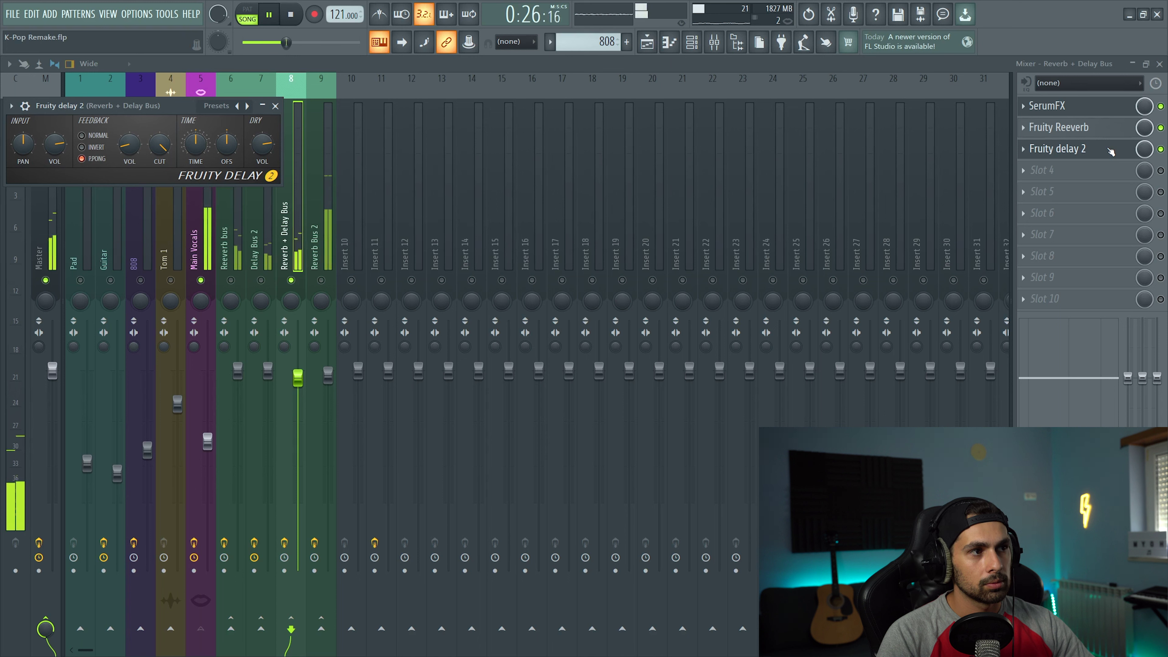
left_click(275, 106)
key("space")
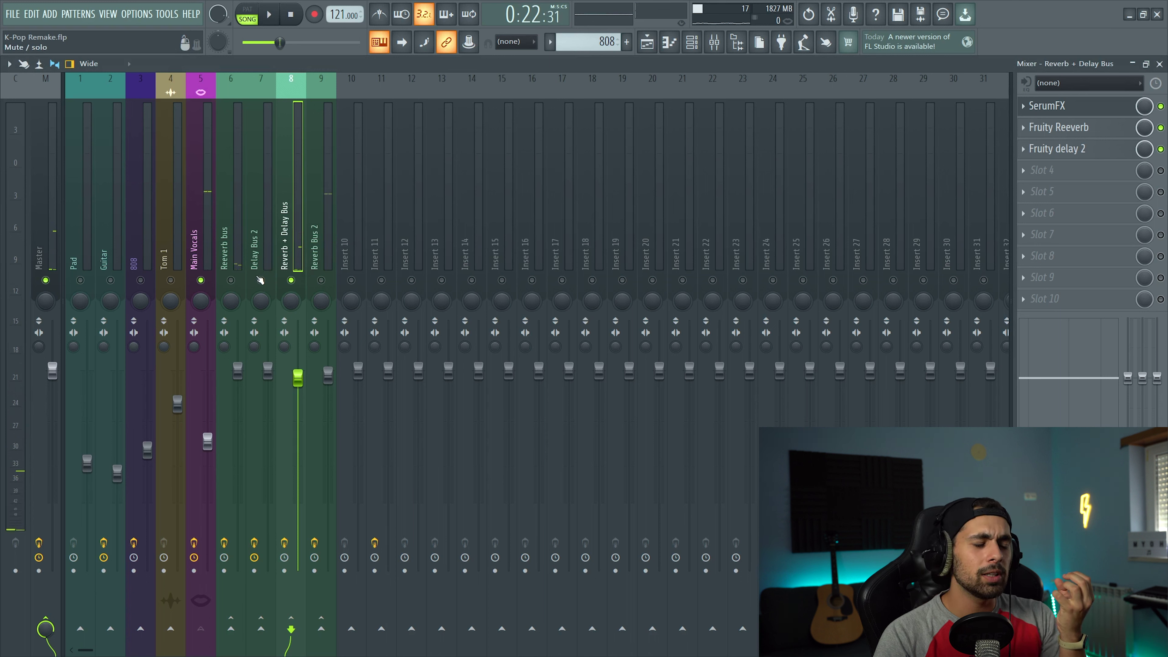
Step: Unmute Delay Bus 2, Reeverb bus and Reverb Bus 2, playing the vocals before and after adding Reverb Bus 2
left_click(260, 280)
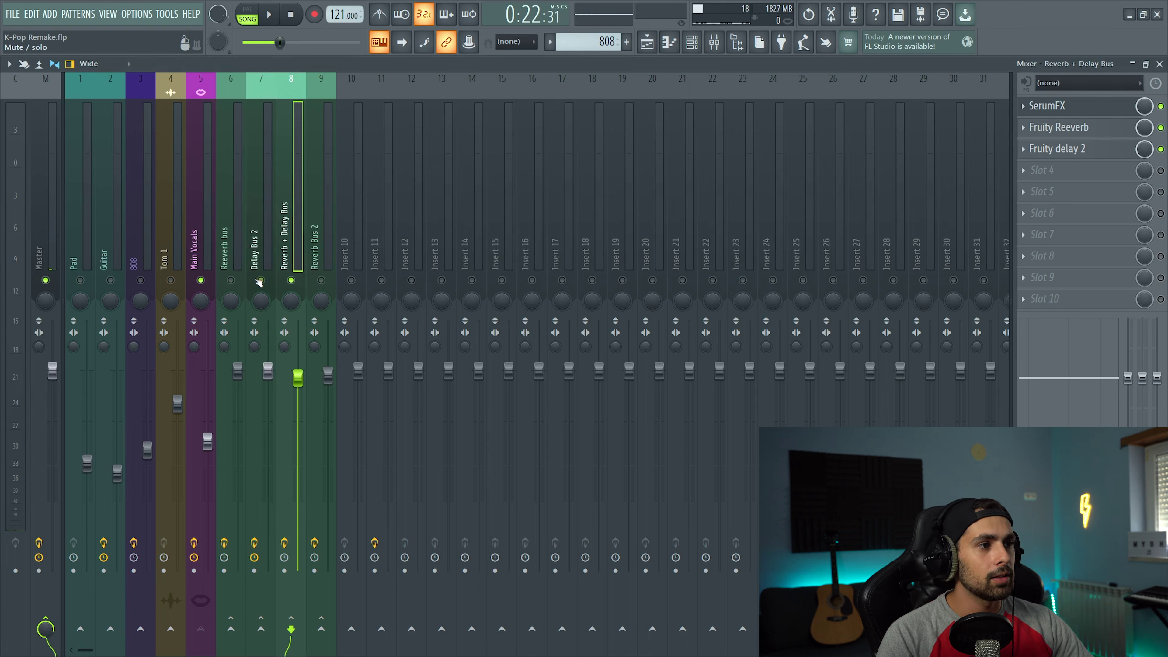
left_click(230, 281)
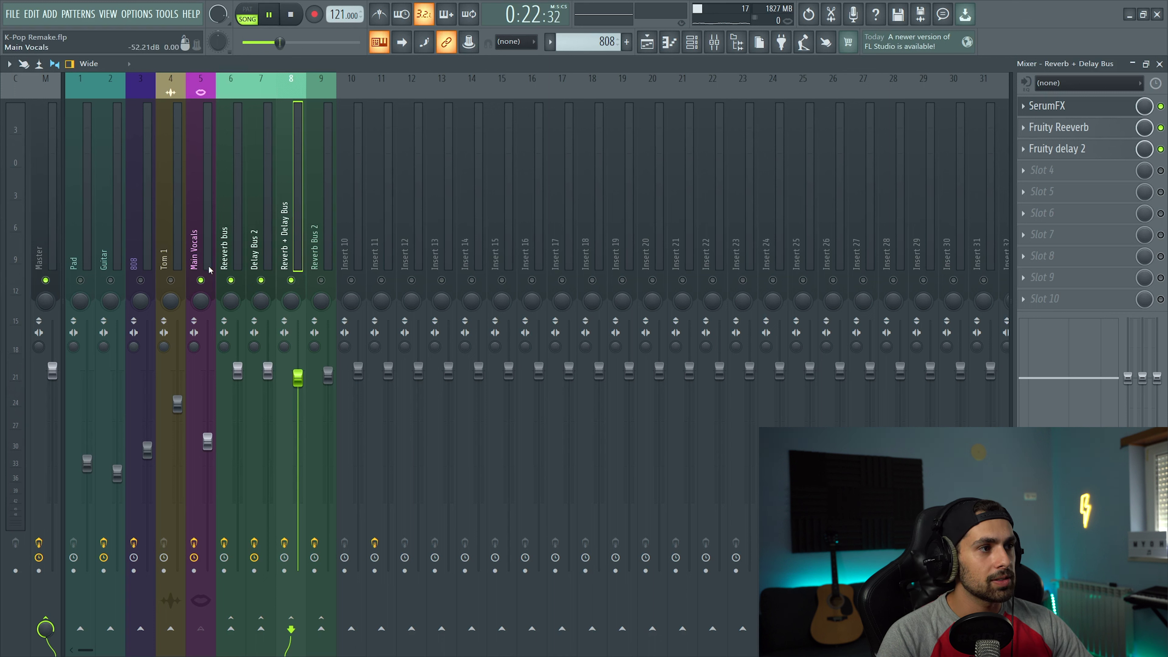
key("space")
key("space")
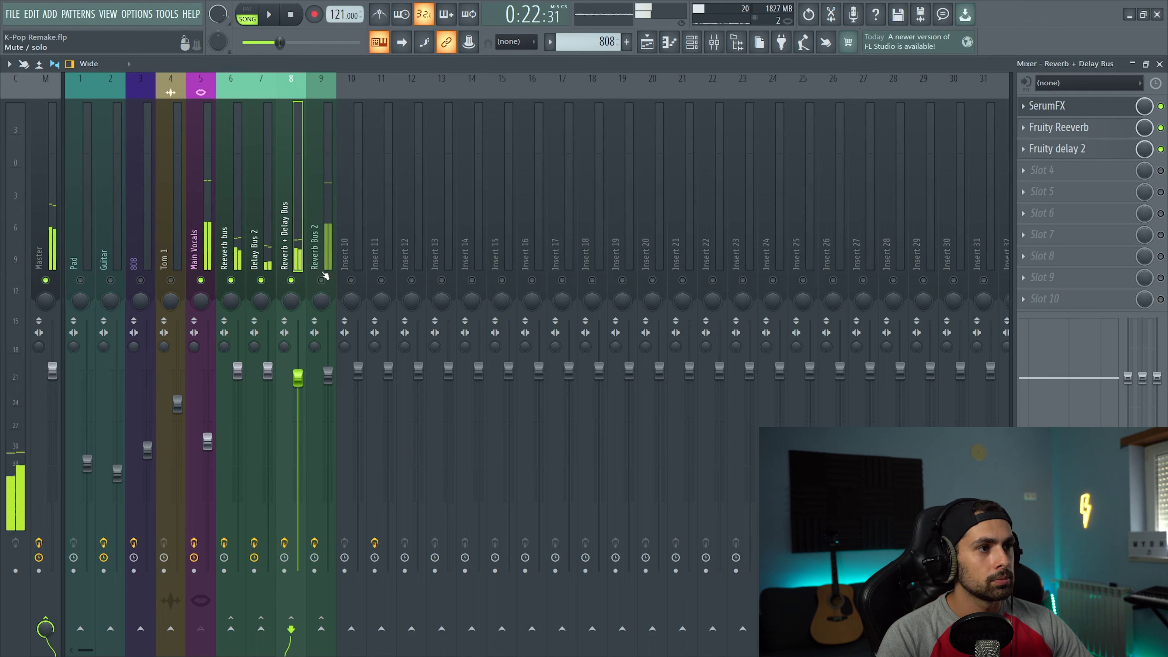
left_click(321, 280)
key("space")
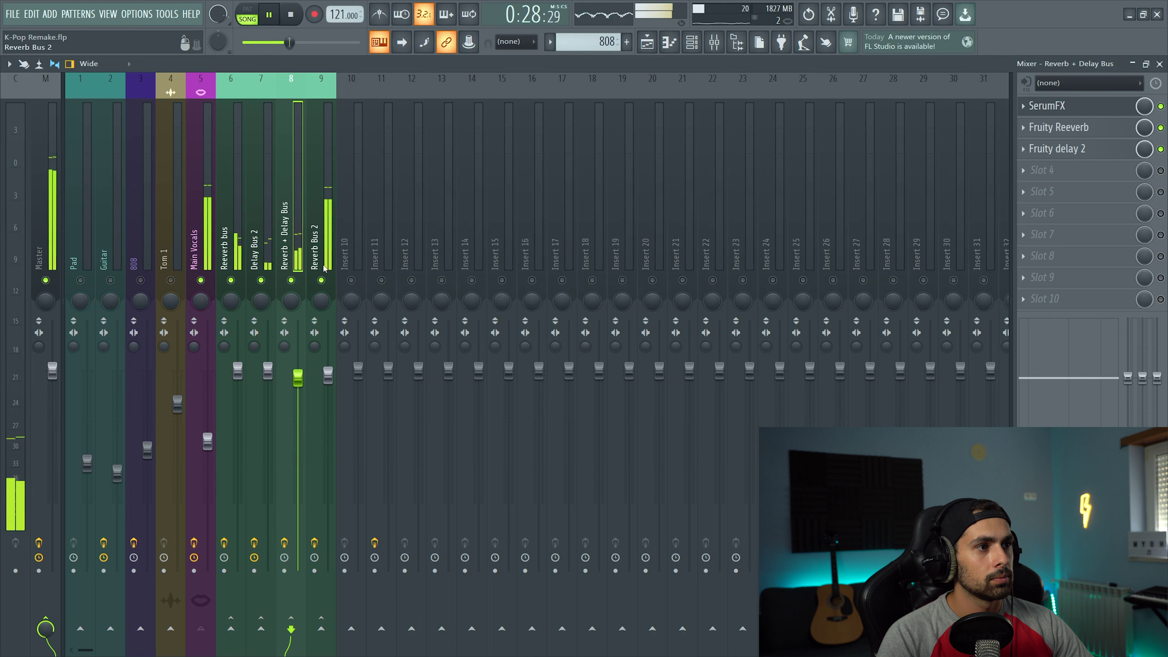
Step: Select Reverb Bus 2 in the mixer and examine its Fruity Reeverb settings
left_click(328, 237)
key("space")
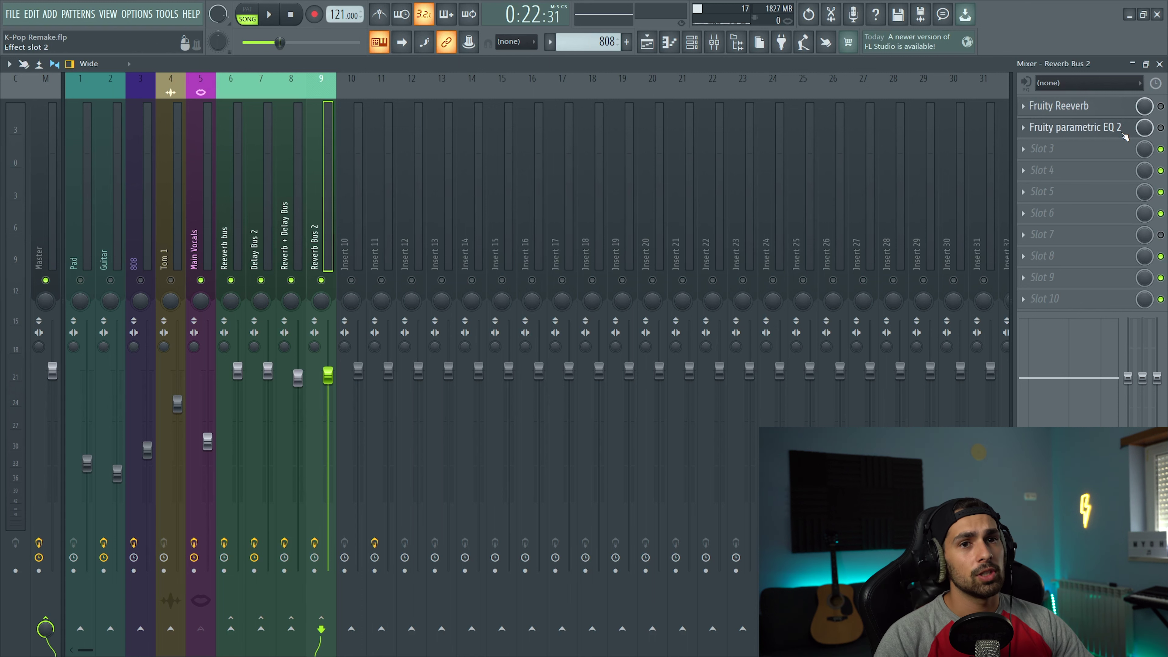
left_click(1066, 113)
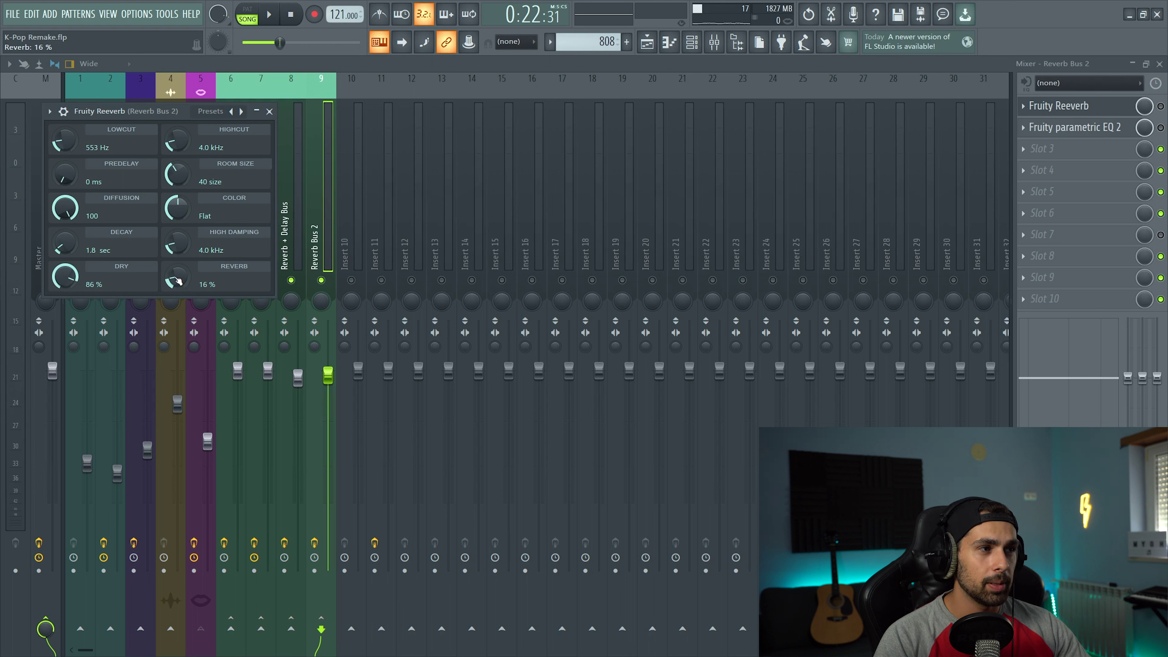
left_click(269, 111)
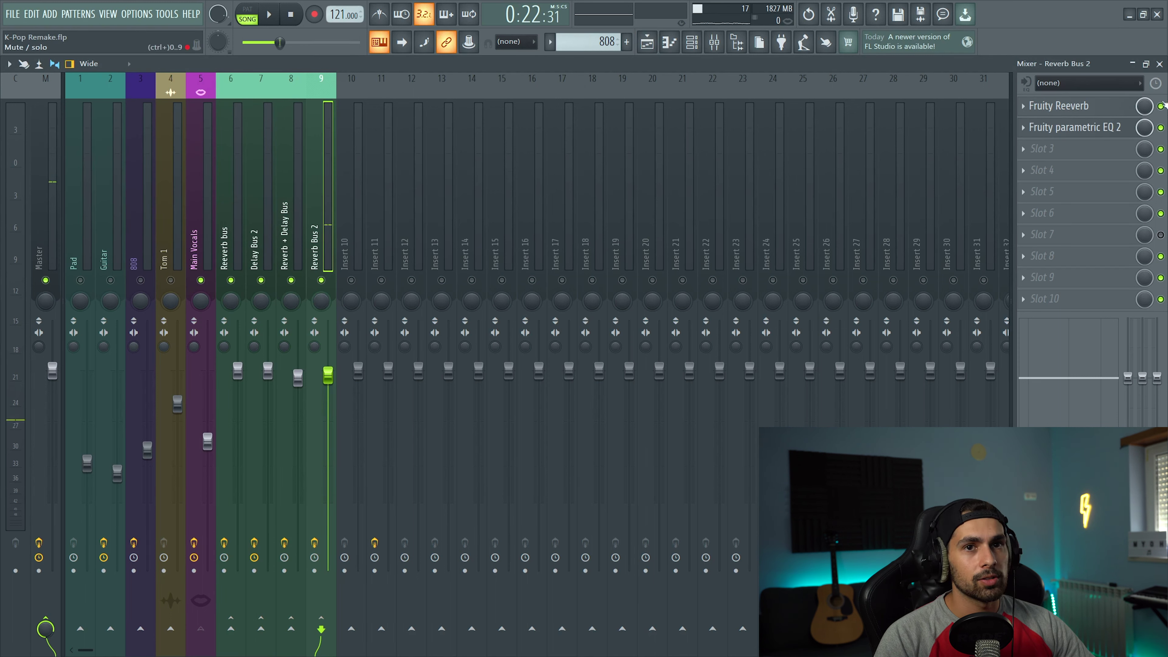
Step: Compare the vocals with Fruity Reeverb and Fruity parametric EQ 2 on Reverb Bus 2 bypassed and enabled
key("space")
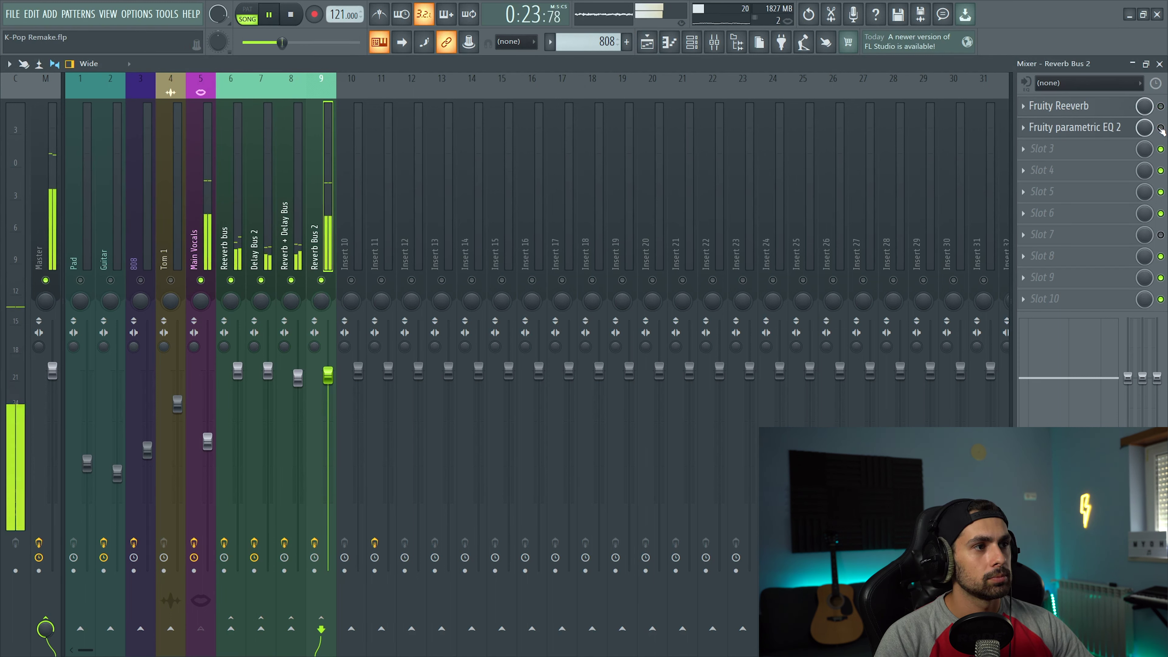
key("space")
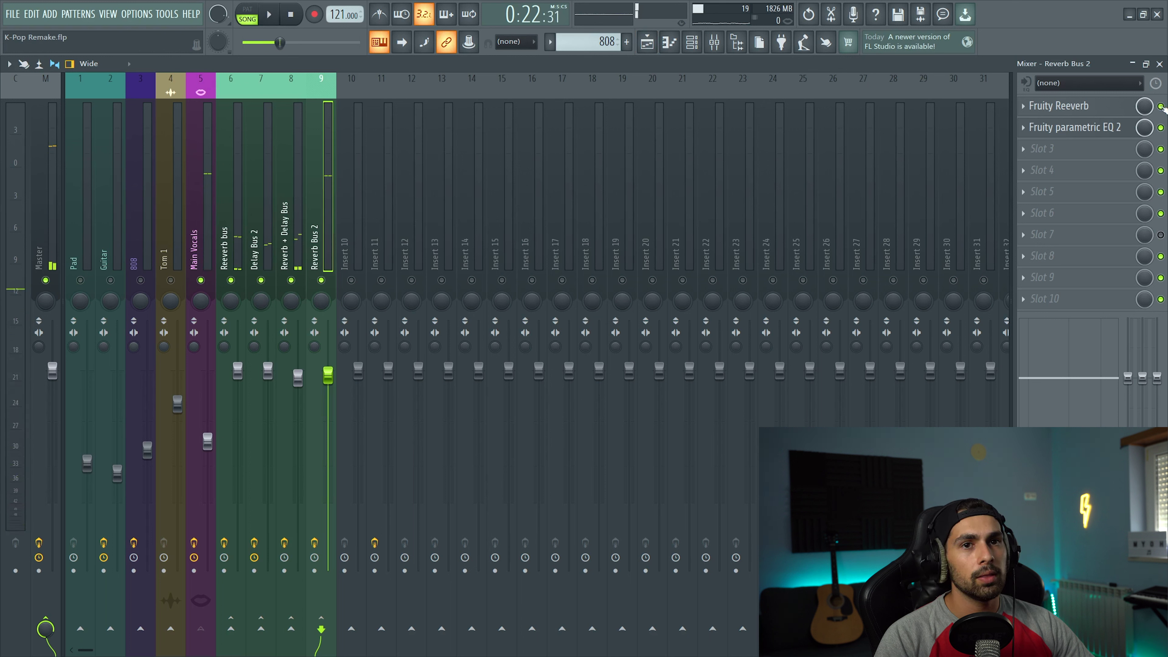
key("space")
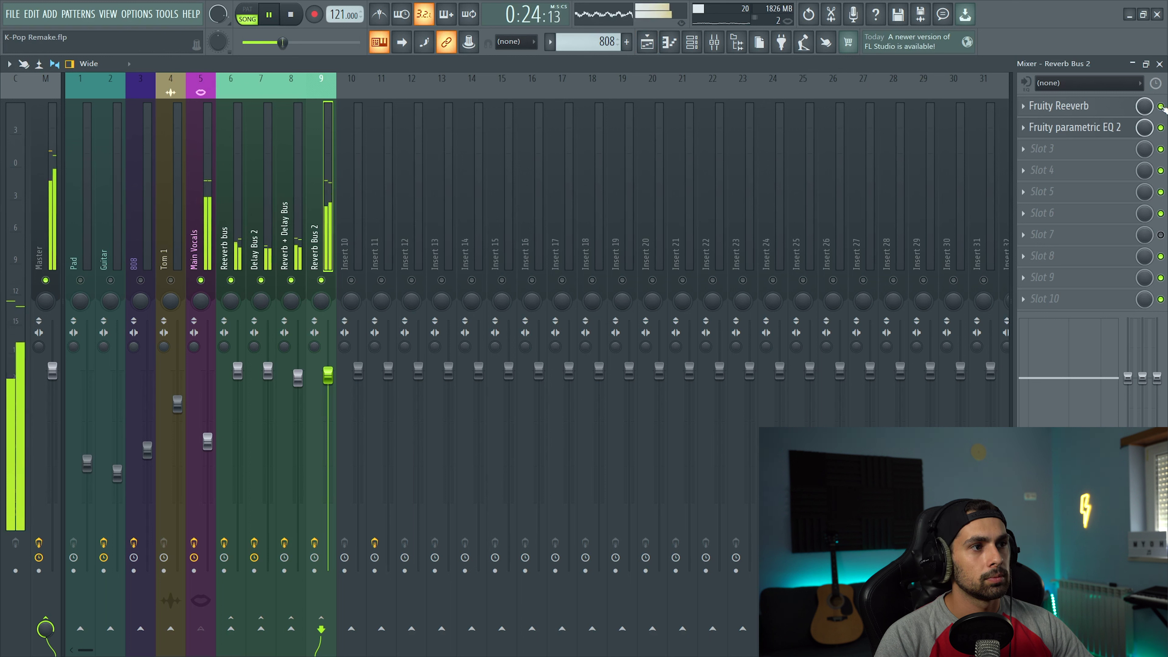
key("space")
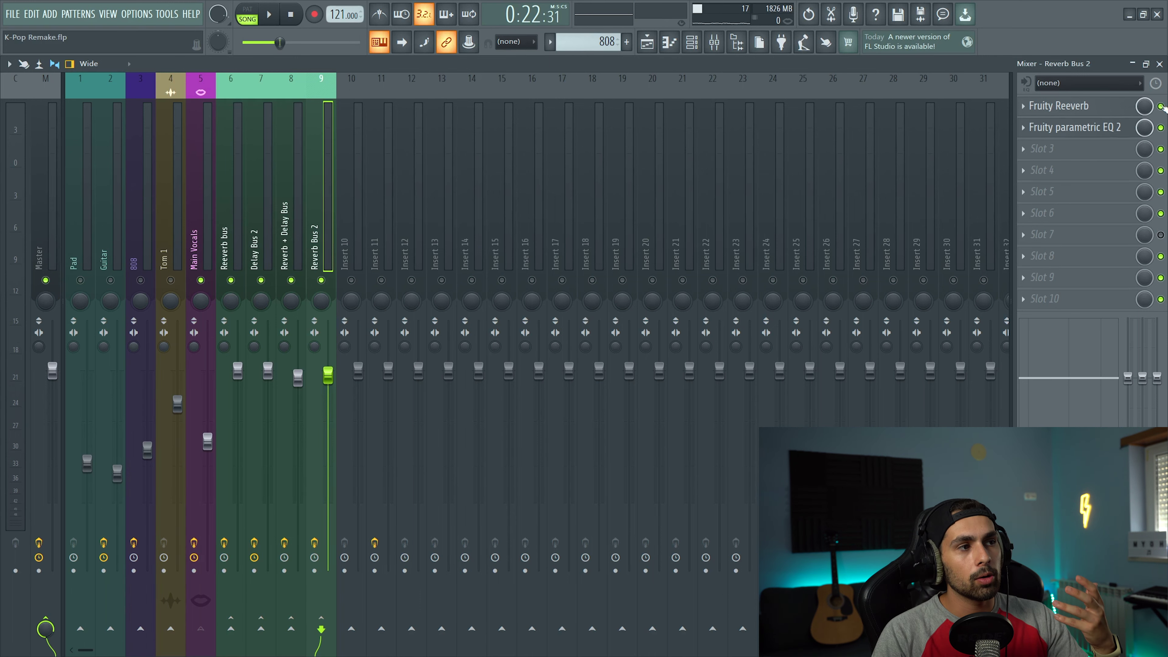
Step: Unmute all the playlist tracks so the vocals play with the full beat
left_click(647, 42)
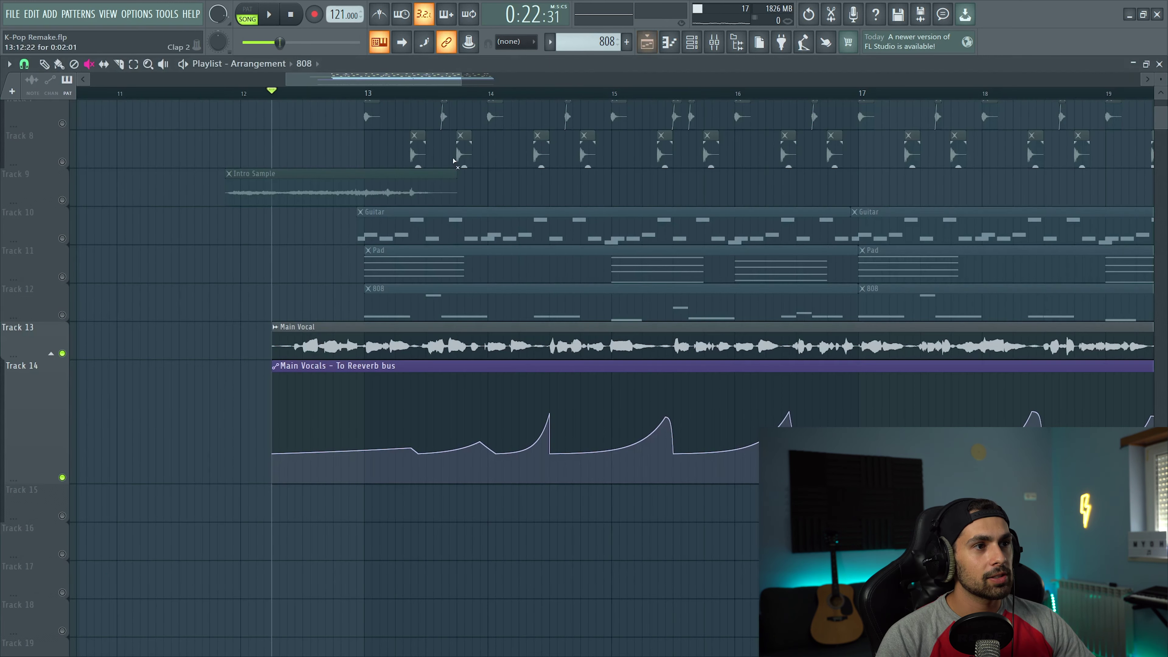
right_click(63, 200)
scroll(496, 354, "up", 3)
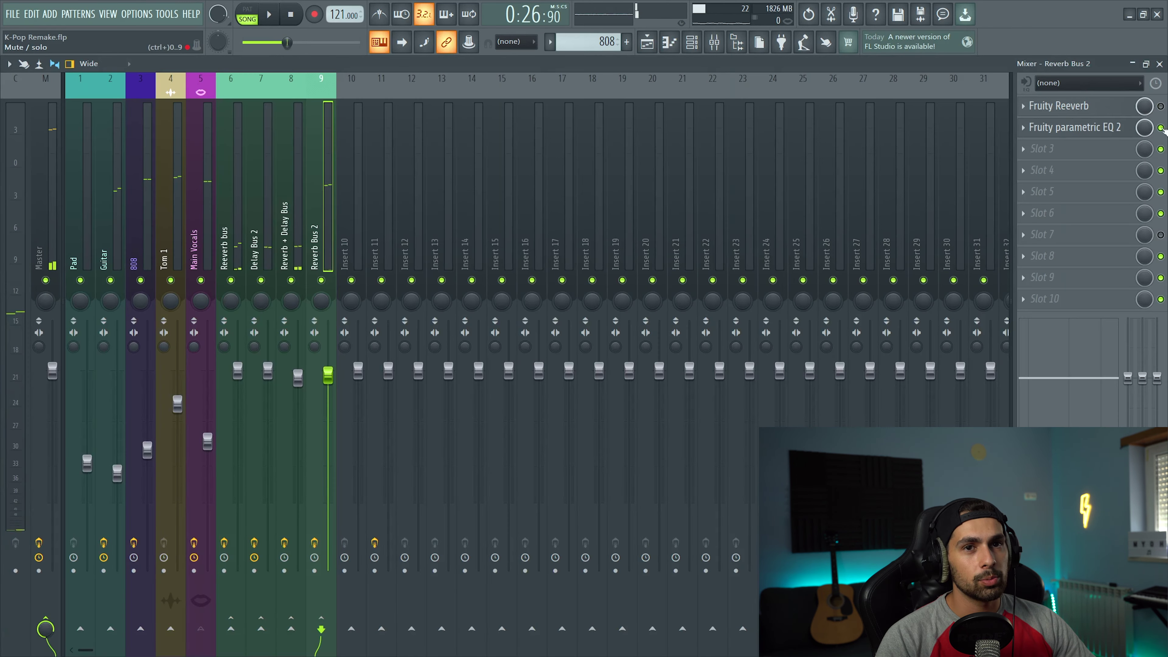
Step: Play the full beat with both Reverb Bus 2 effects bypassed, and again with both enabled
left_click(1161, 128)
key("space")
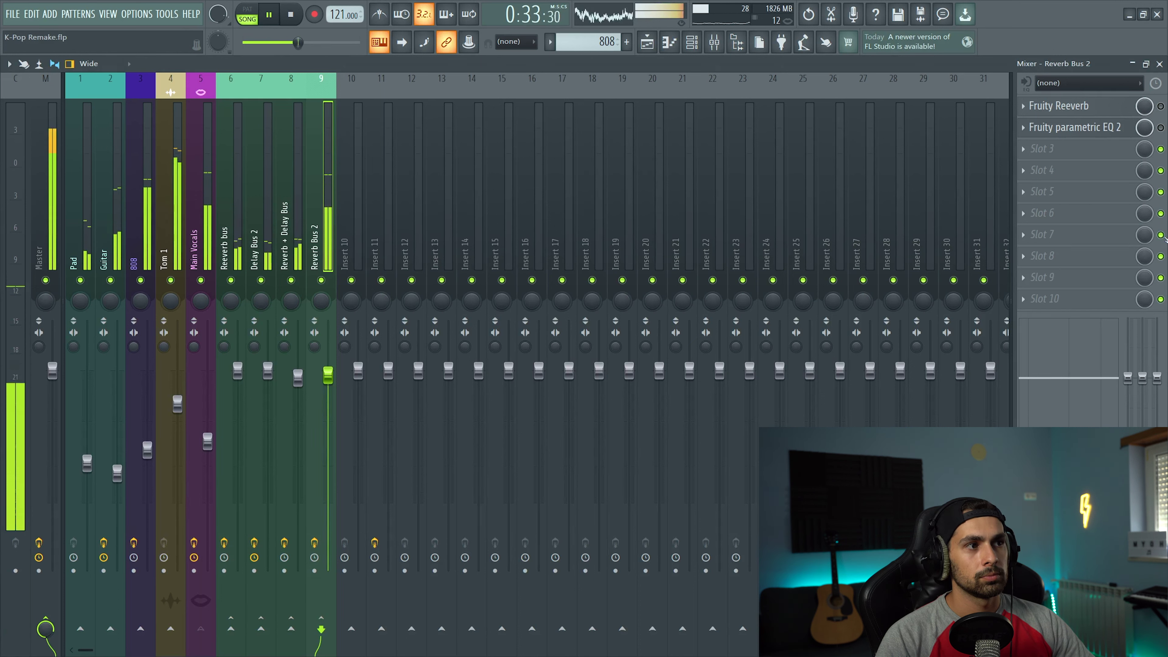
key("space")
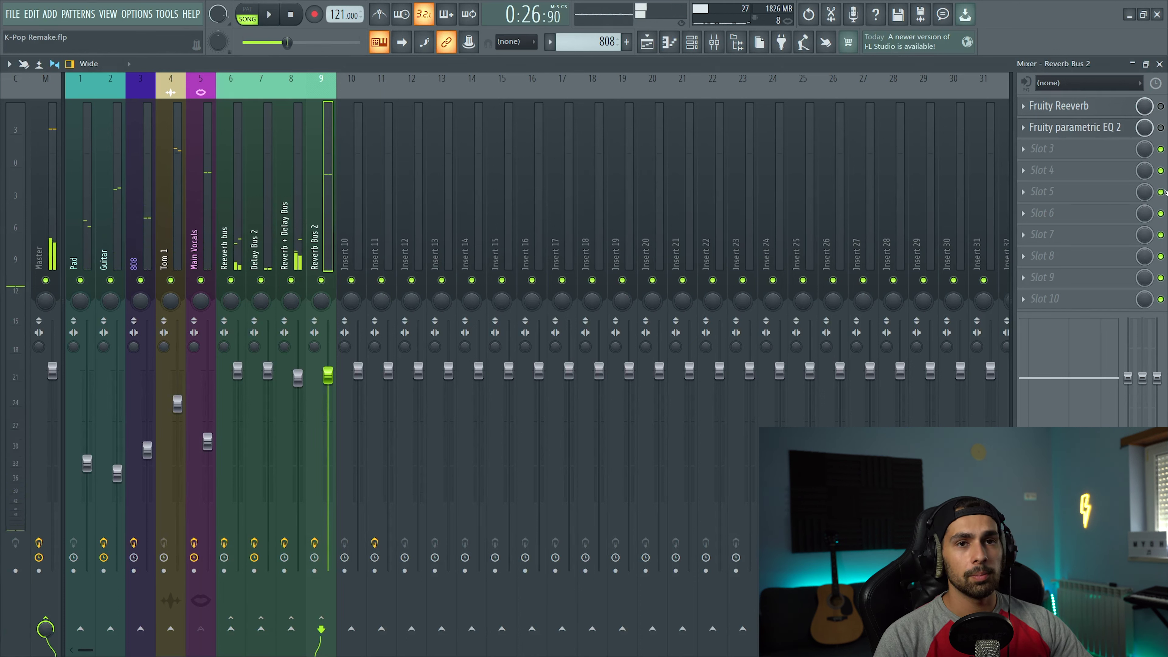
left_click(1160, 107)
key("space")
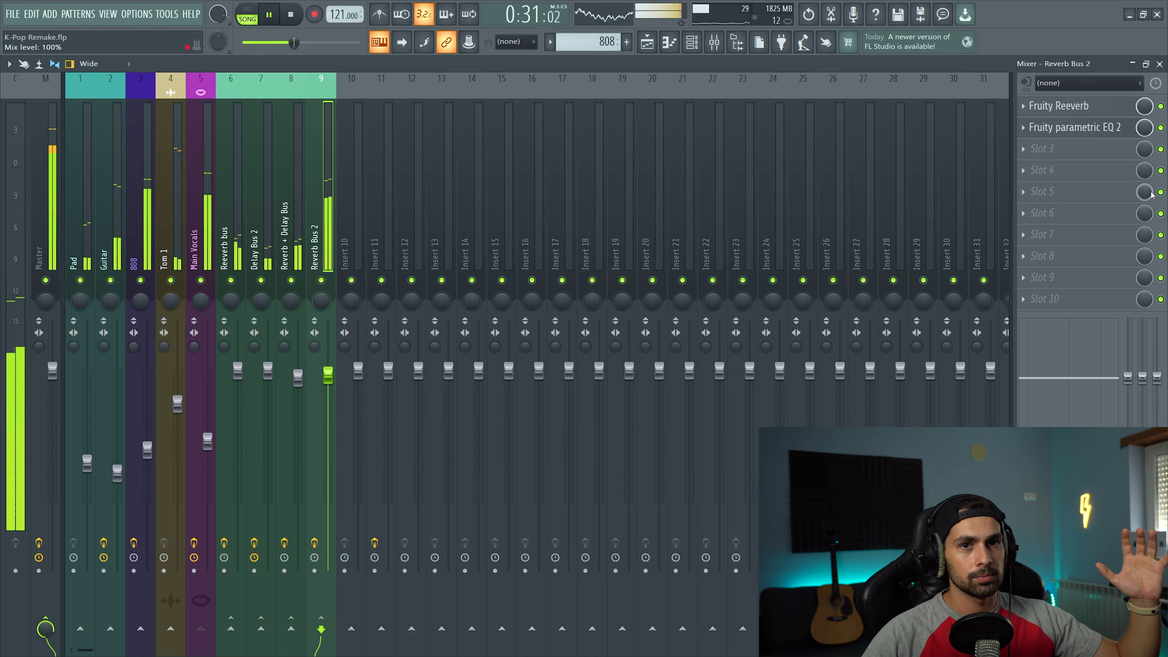
Step: Bypass and re-enable both Reverb Bus 2 effects during playback, then stop the beat and return to the playlist
left_click(1160, 106)
left_click(1161, 128)
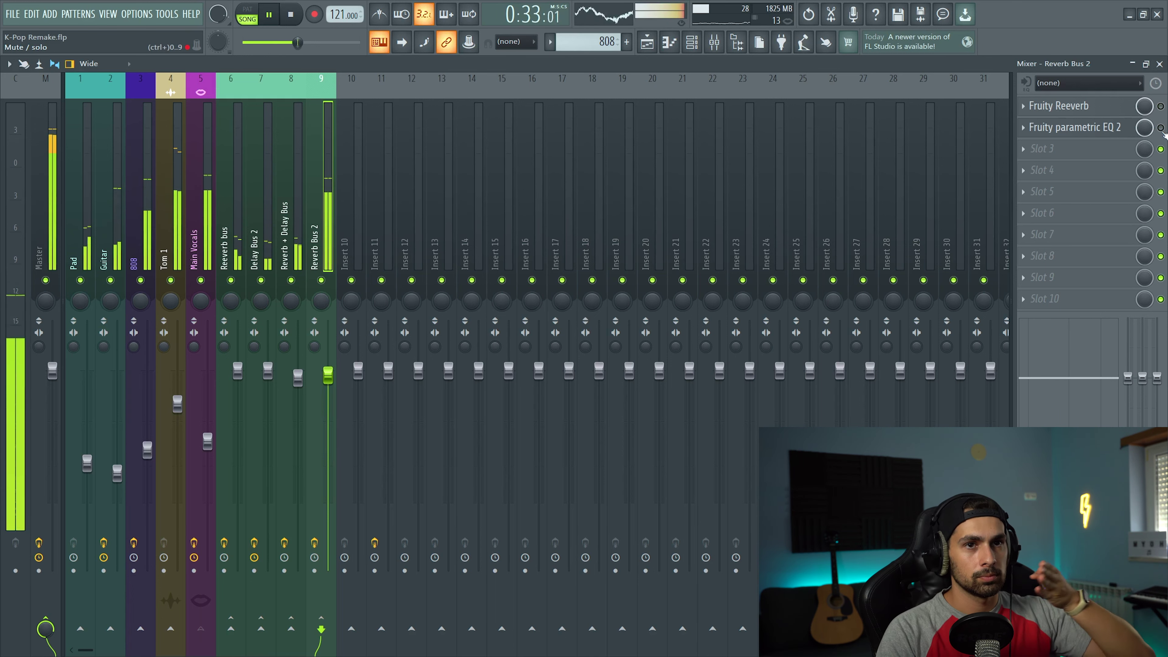
left_click(1161, 128)
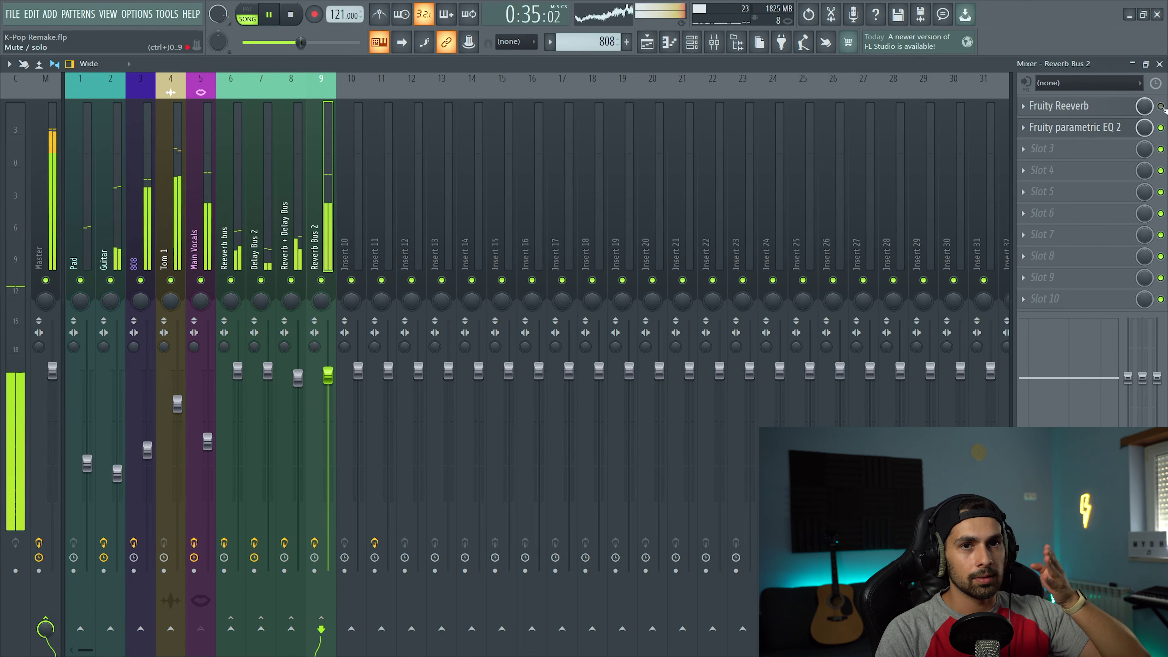
left_click(1161, 106)
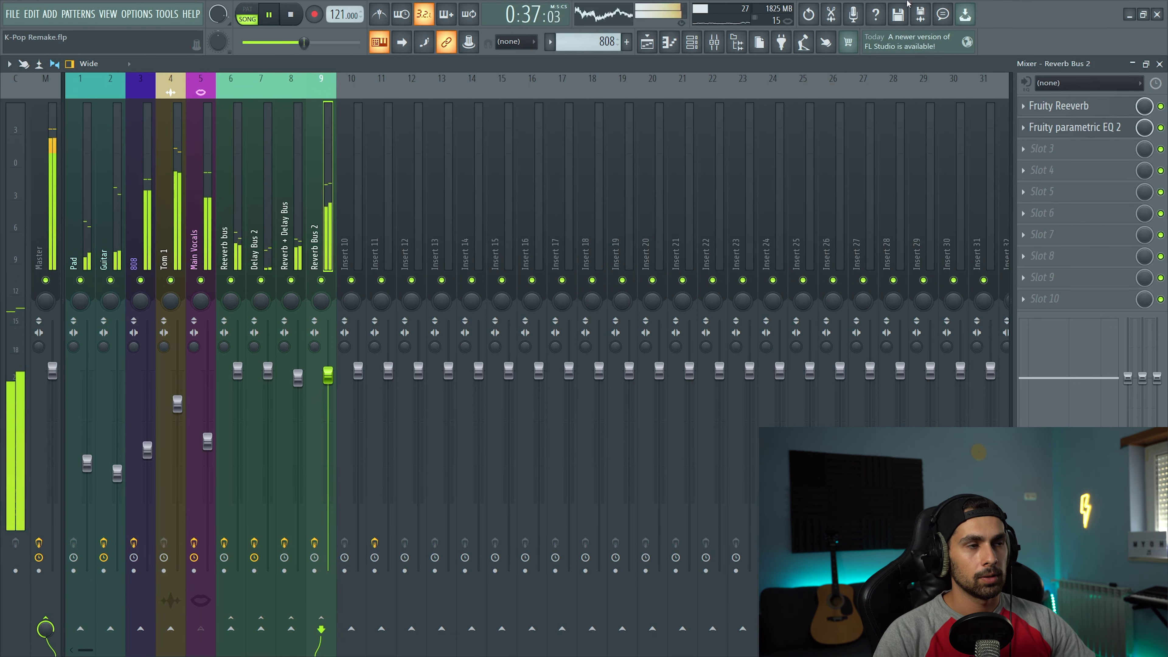
left_click(647, 42)
key("space")
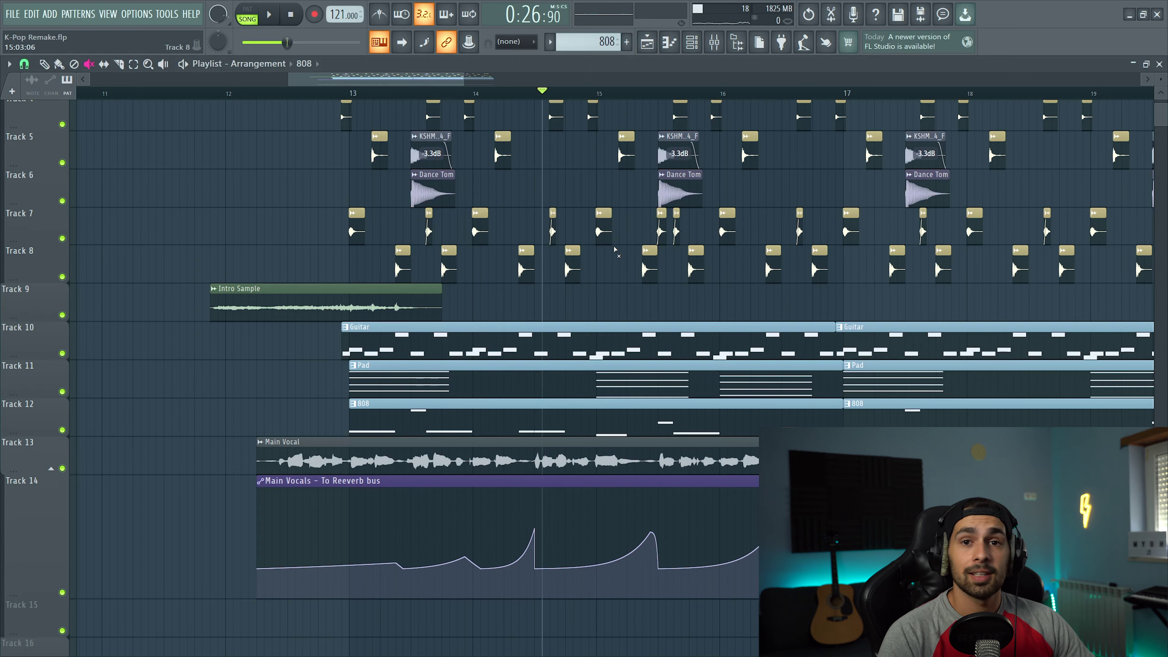